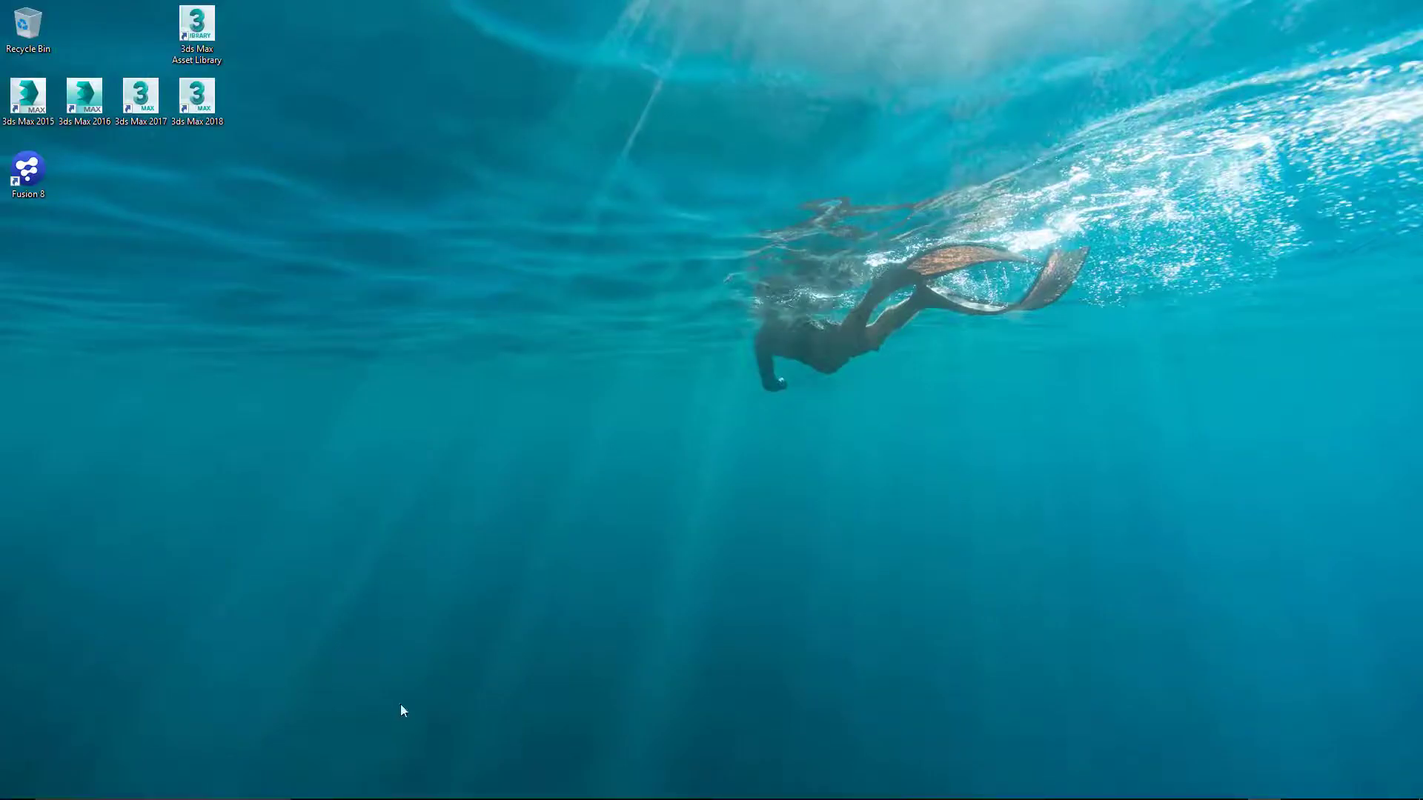
Bring up Microsoft Edge and load wallworm.com from the address bar
{"action": "mouse_move", "coordinate": [379, 793]}
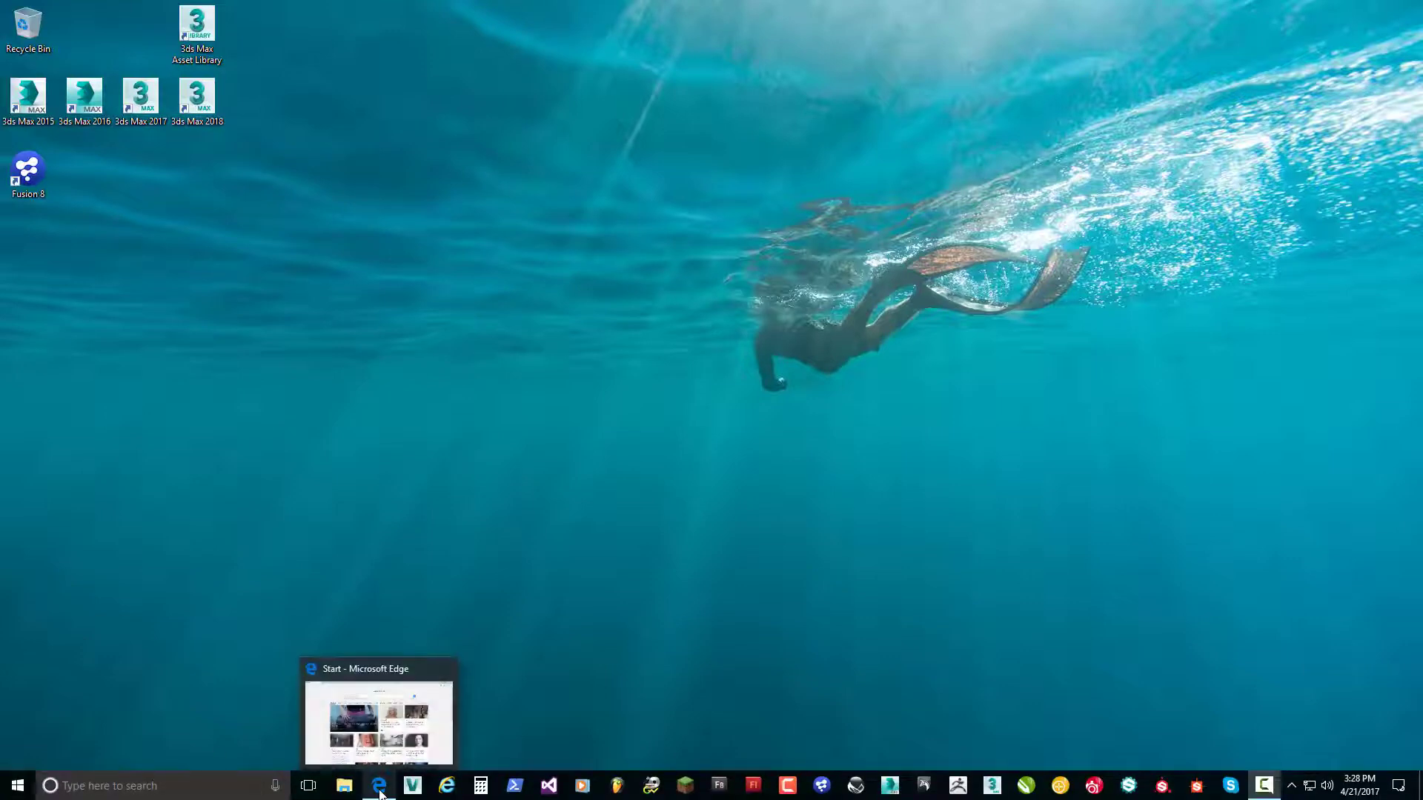
{"action": "left_click", "coordinate": [387, 702]}
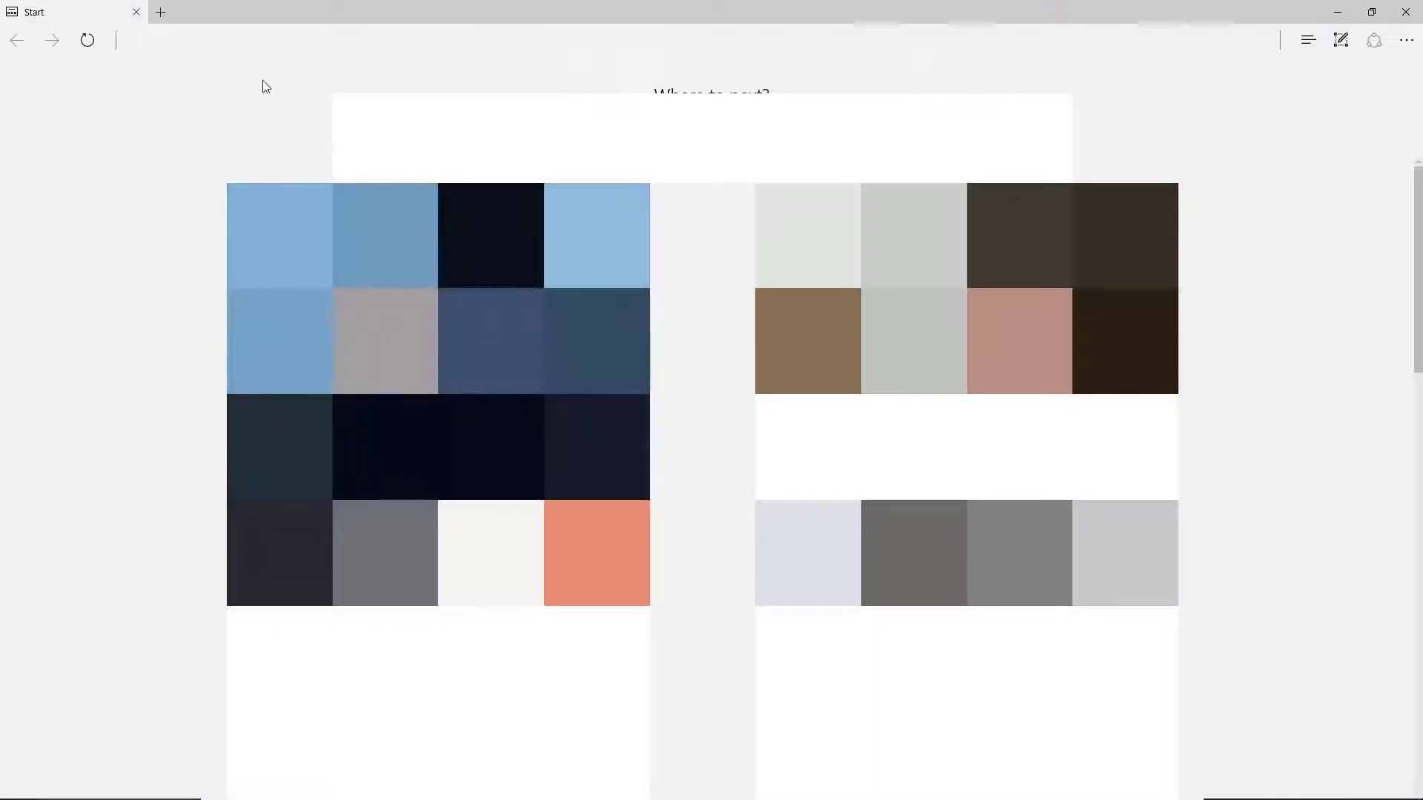
{"action": "type", "text": "wall"}
{"action": "key", "text": "Return"}
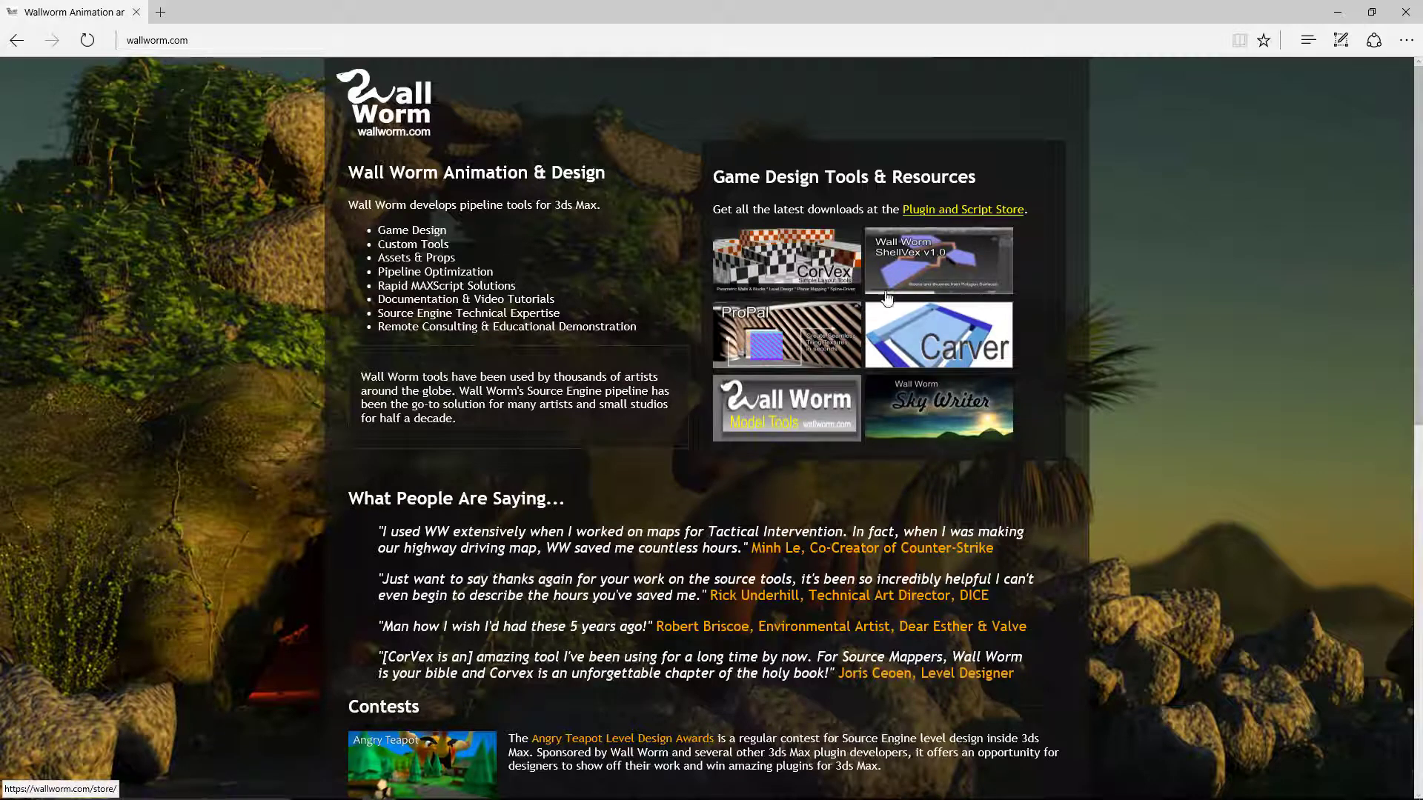
Compare the Wall Worm Free and Wall Worm Pro store pages, ending on the Pro downloads list
{"action": "left_click", "coordinate": [779, 422]}
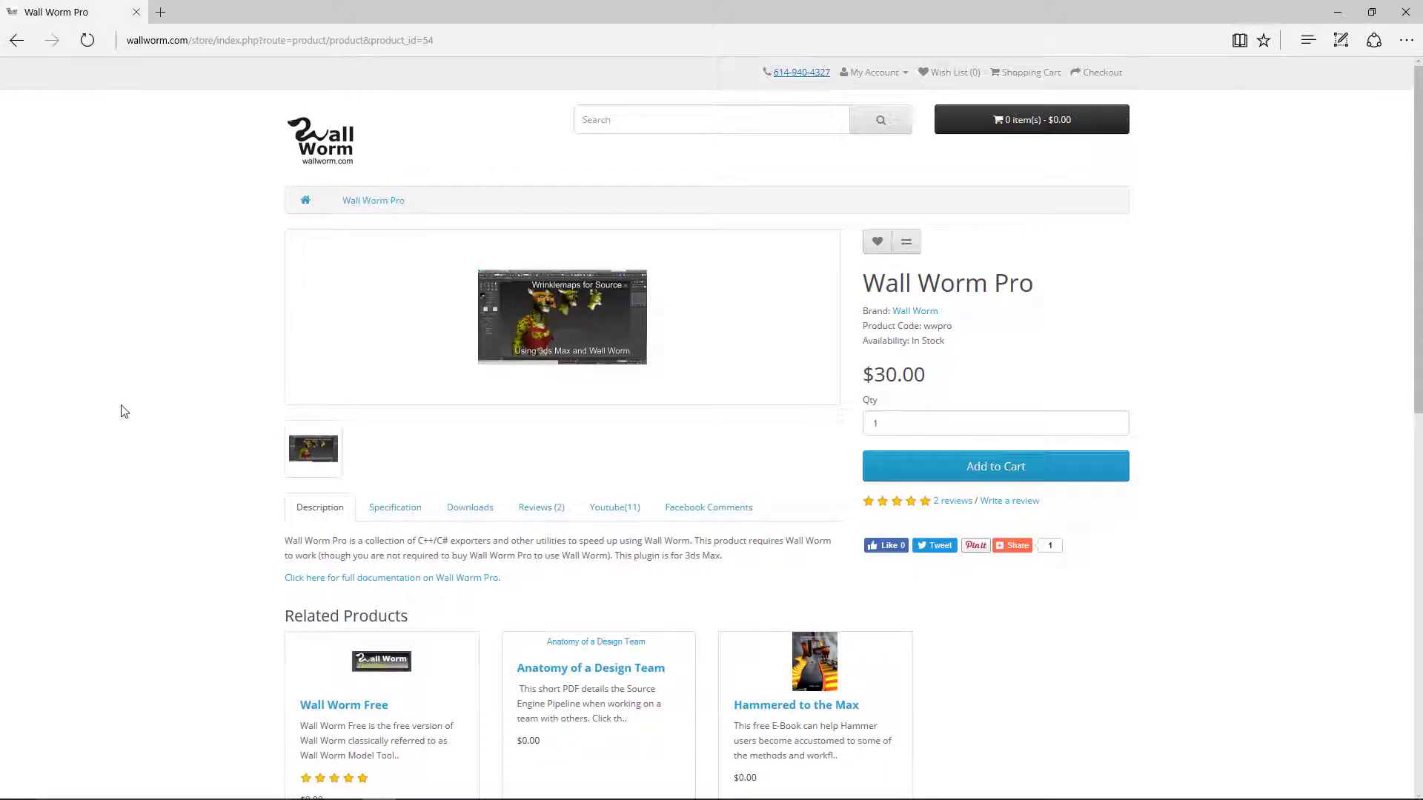
{"action": "scroll", "coordinate": [125, 410], "scroll_direction": "down", "scroll_amount": 2}
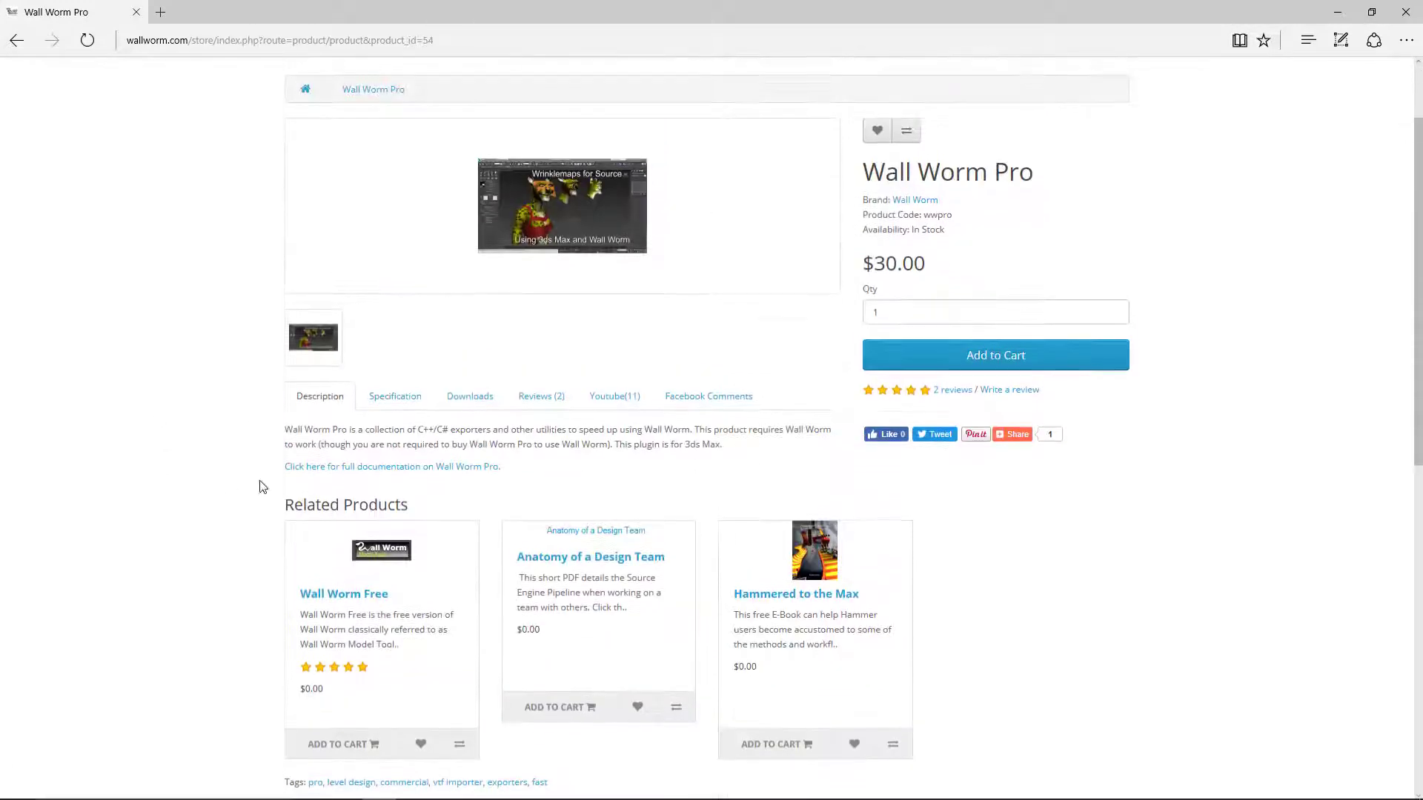
{"action": "left_click", "coordinate": [345, 599]}
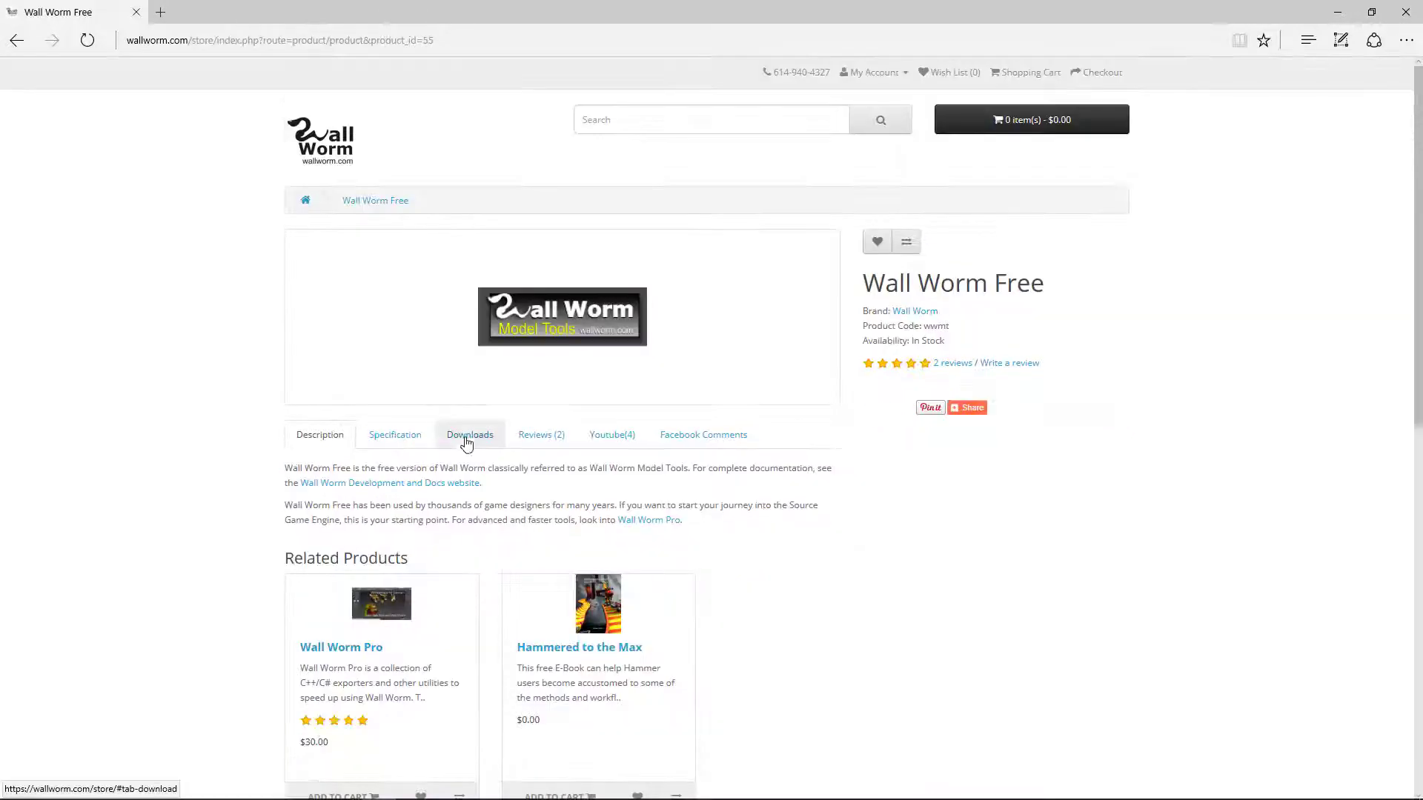
{"action": "left_click", "coordinate": [470, 436]}
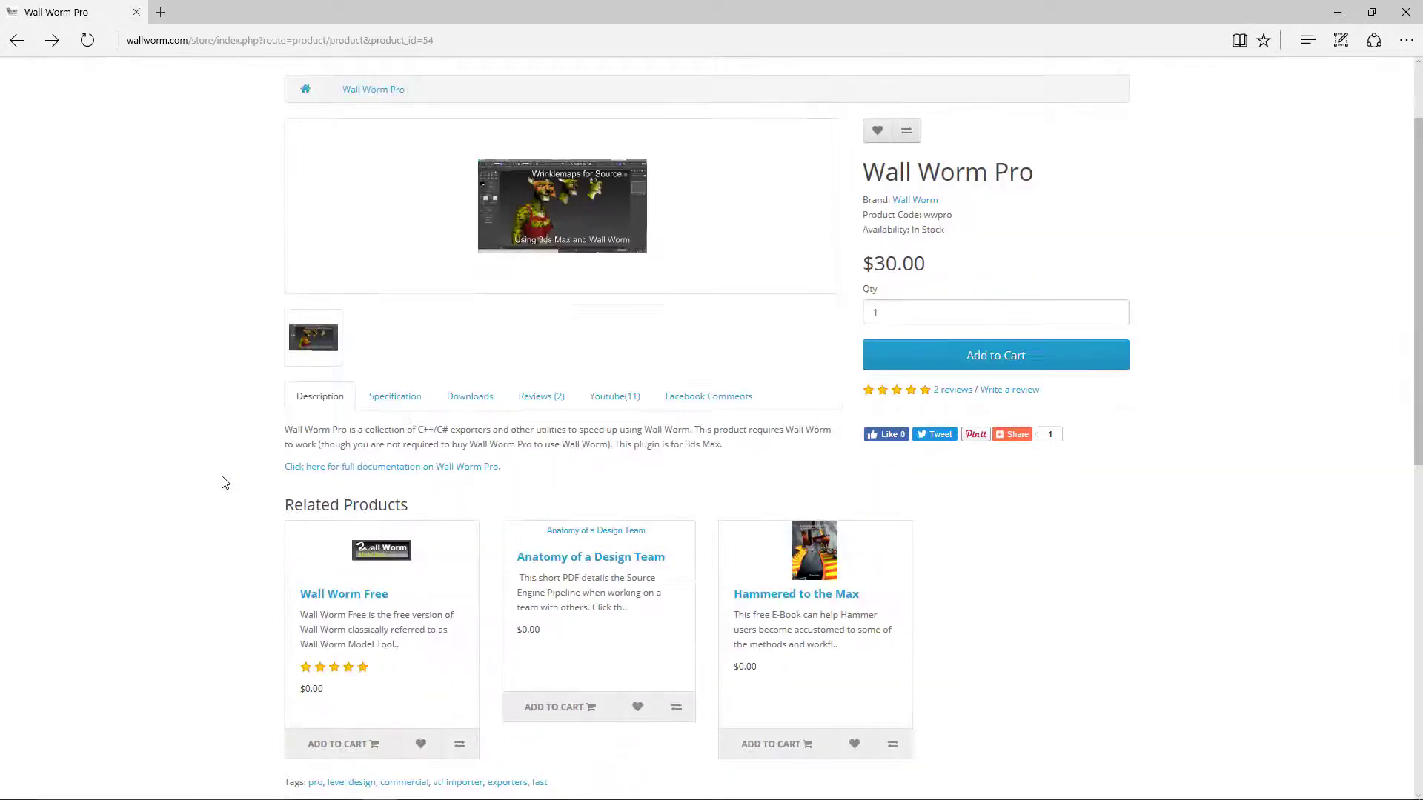
{"action": "left_click", "coordinate": [468, 400]}
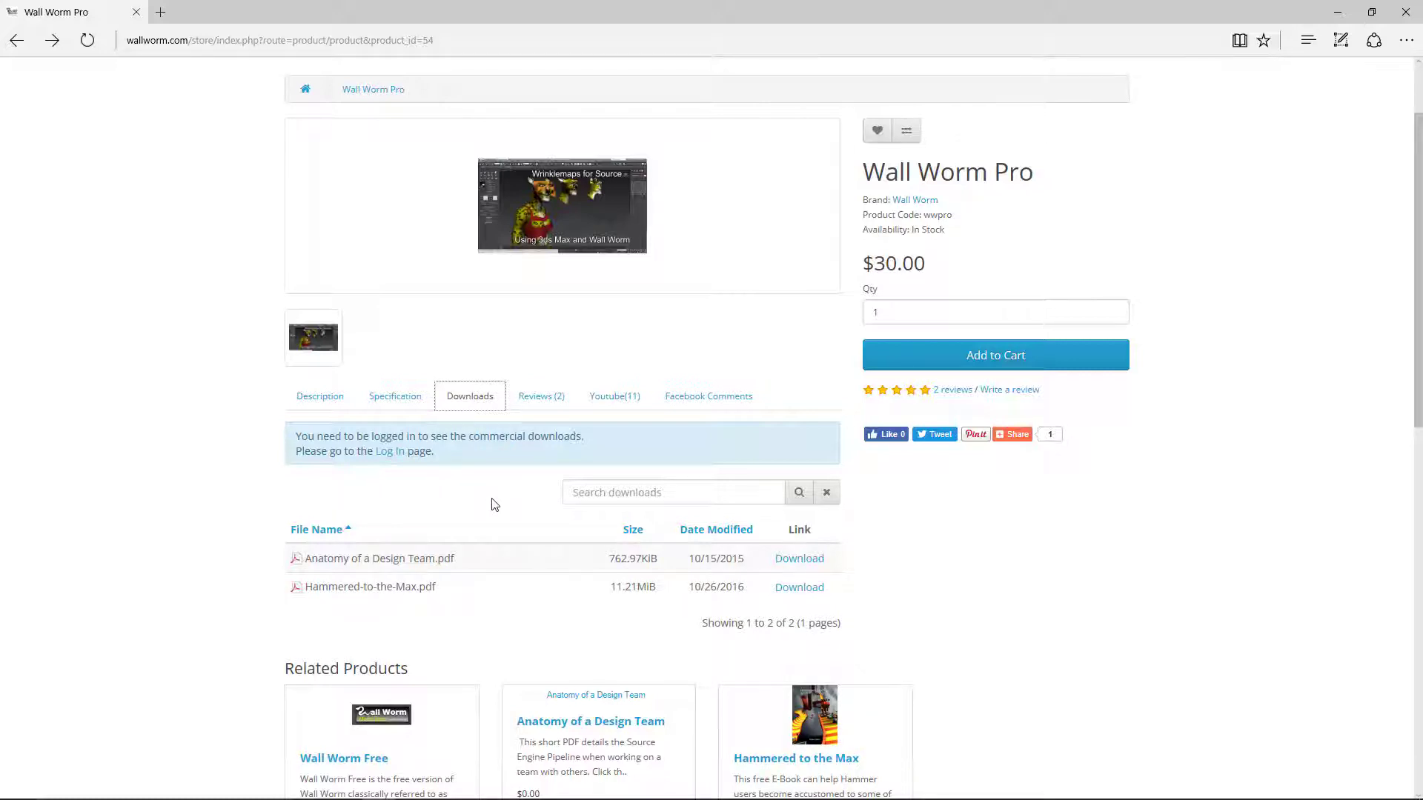
{"action": "scroll", "coordinate": [495, 505], "scroll_direction": "up", "scroll_amount": 2}
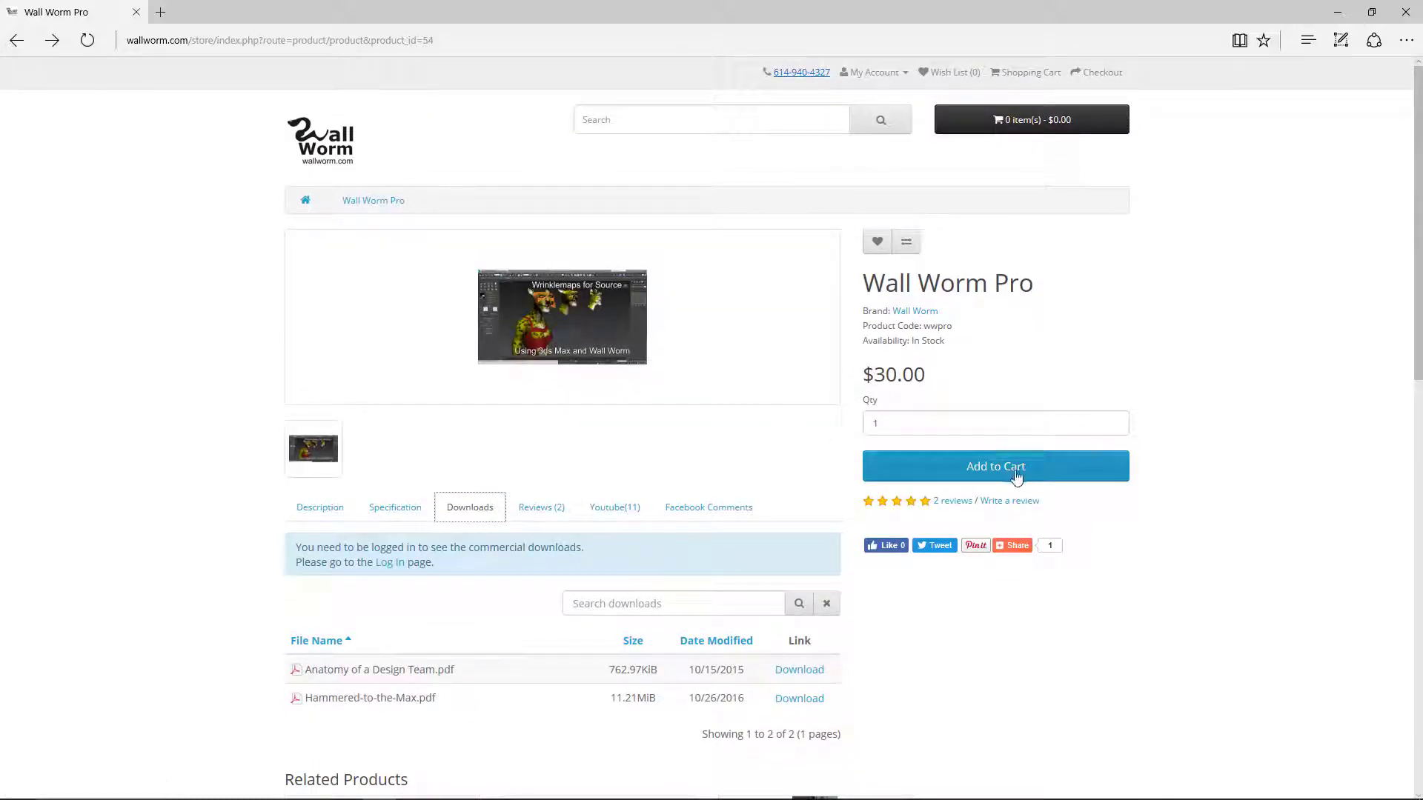
{"action": "left_click", "coordinate": [887, 77]}
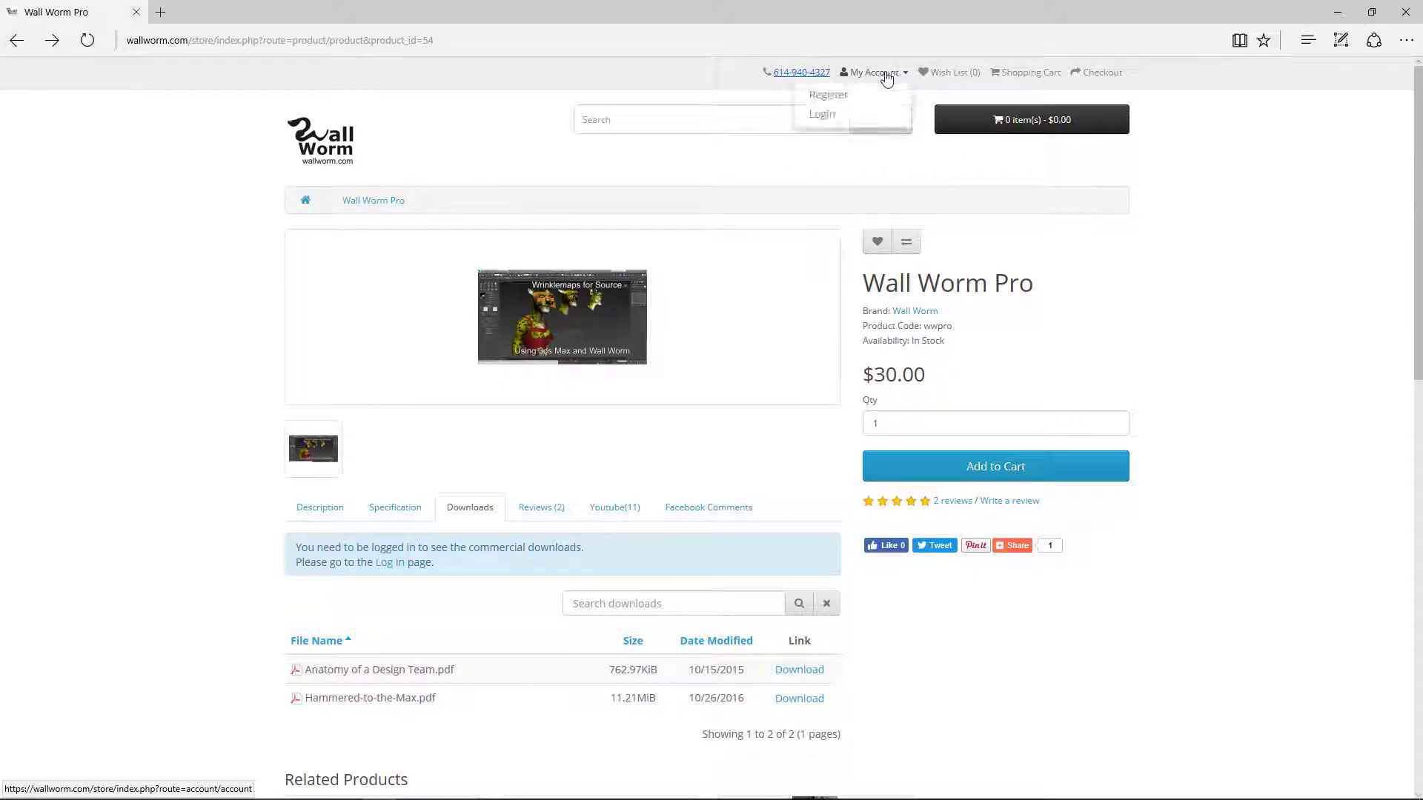
Log in to the store with a Google account and open the purchased Downloads list
{"action": "left_click", "coordinate": [827, 116]}
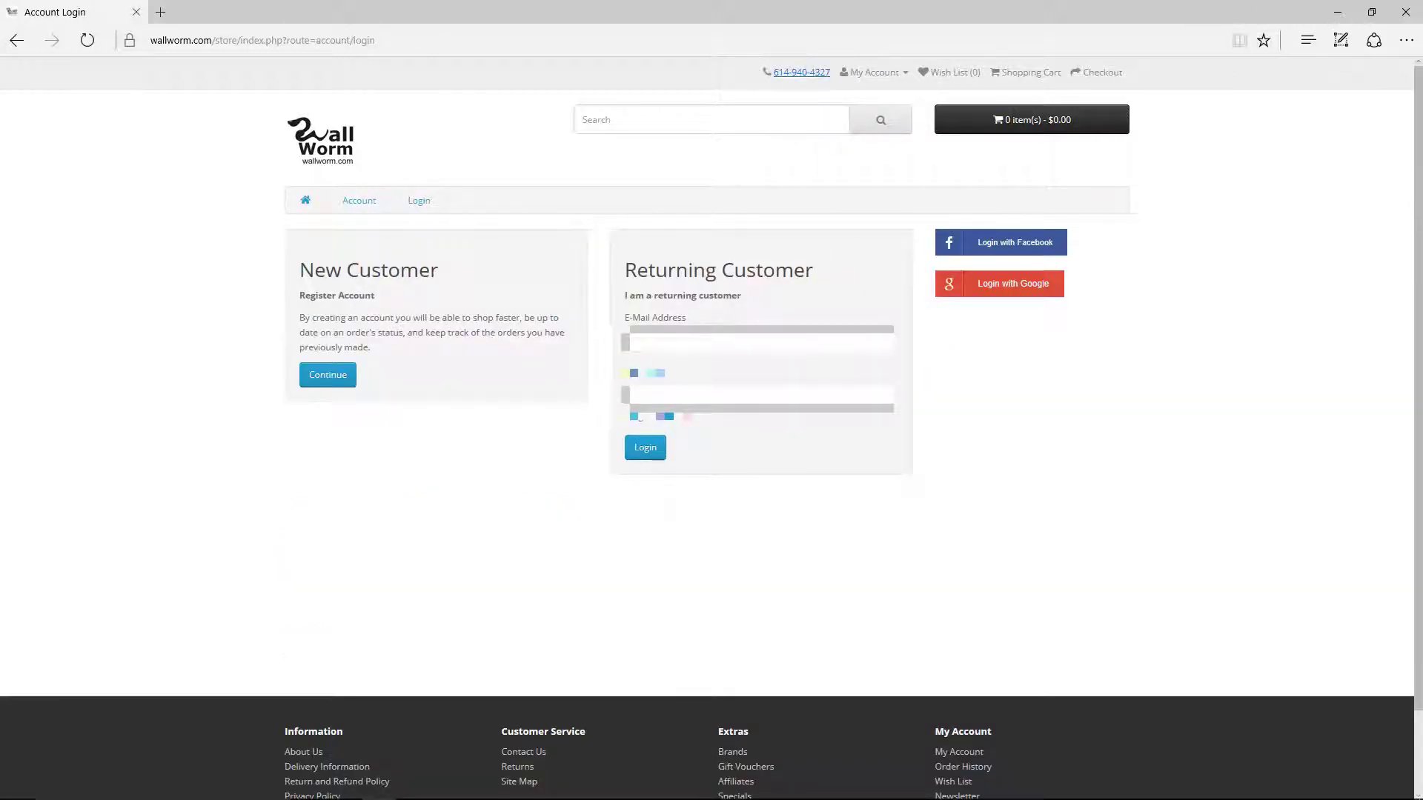
{"action": "left_click", "coordinate": [1035, 289]}
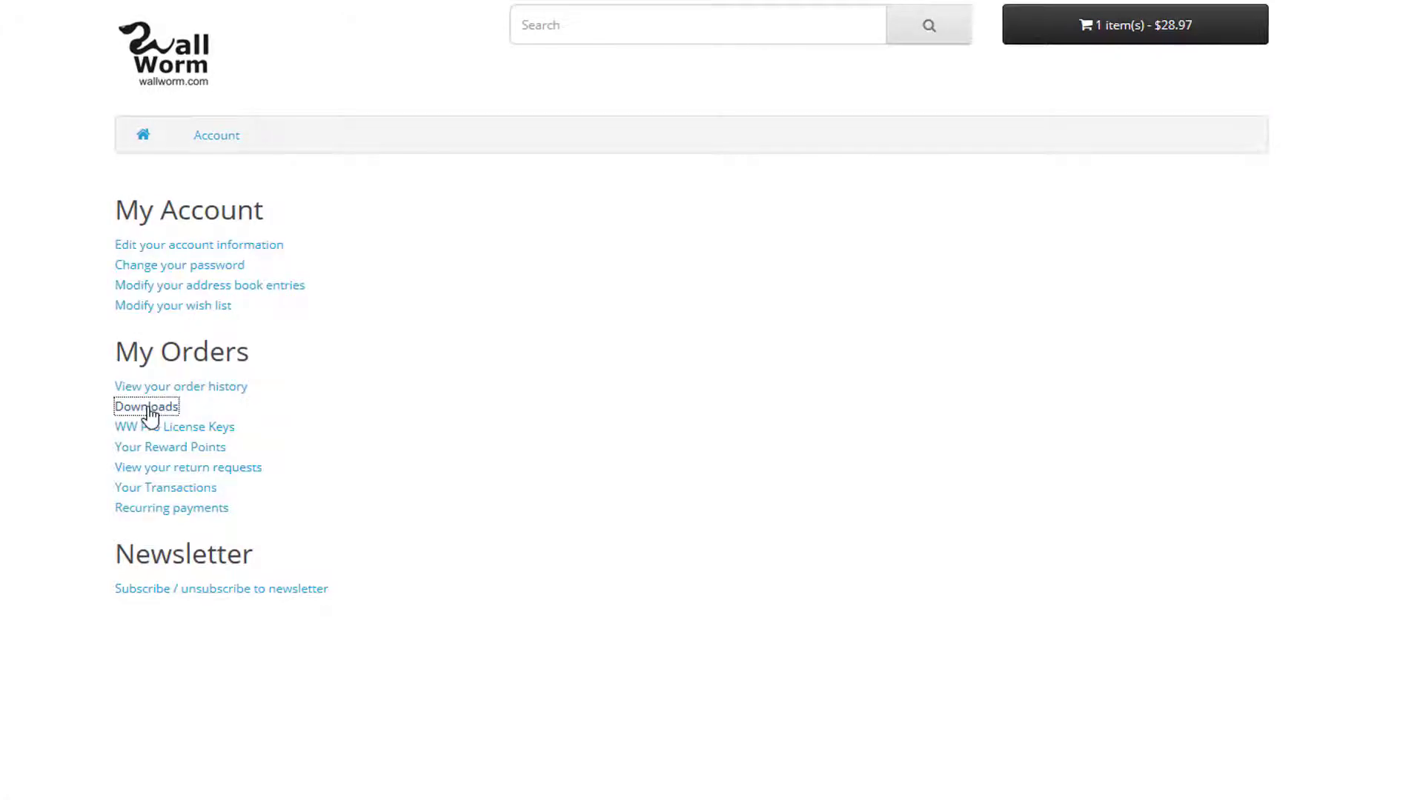
{"action": "left_click", "coordinate": [148, 407]}
{"action": "scroll", "coordinate": [140, 407], "scroll_direction": "down", "scroll_amount": 6}
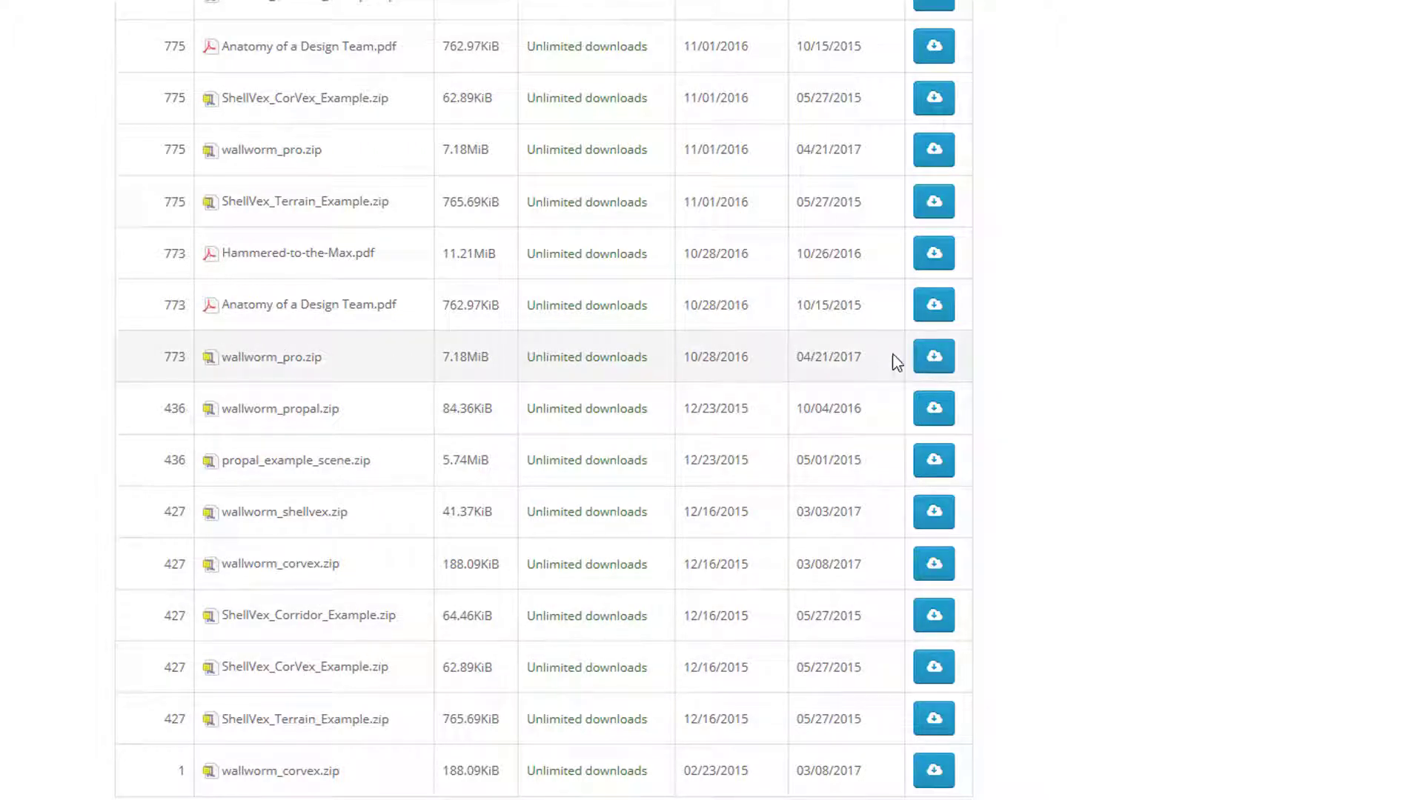
Download wallworm_pro.zip and save it to the Desktop
{"action": "left_click", "coordinate": [940, 363]}
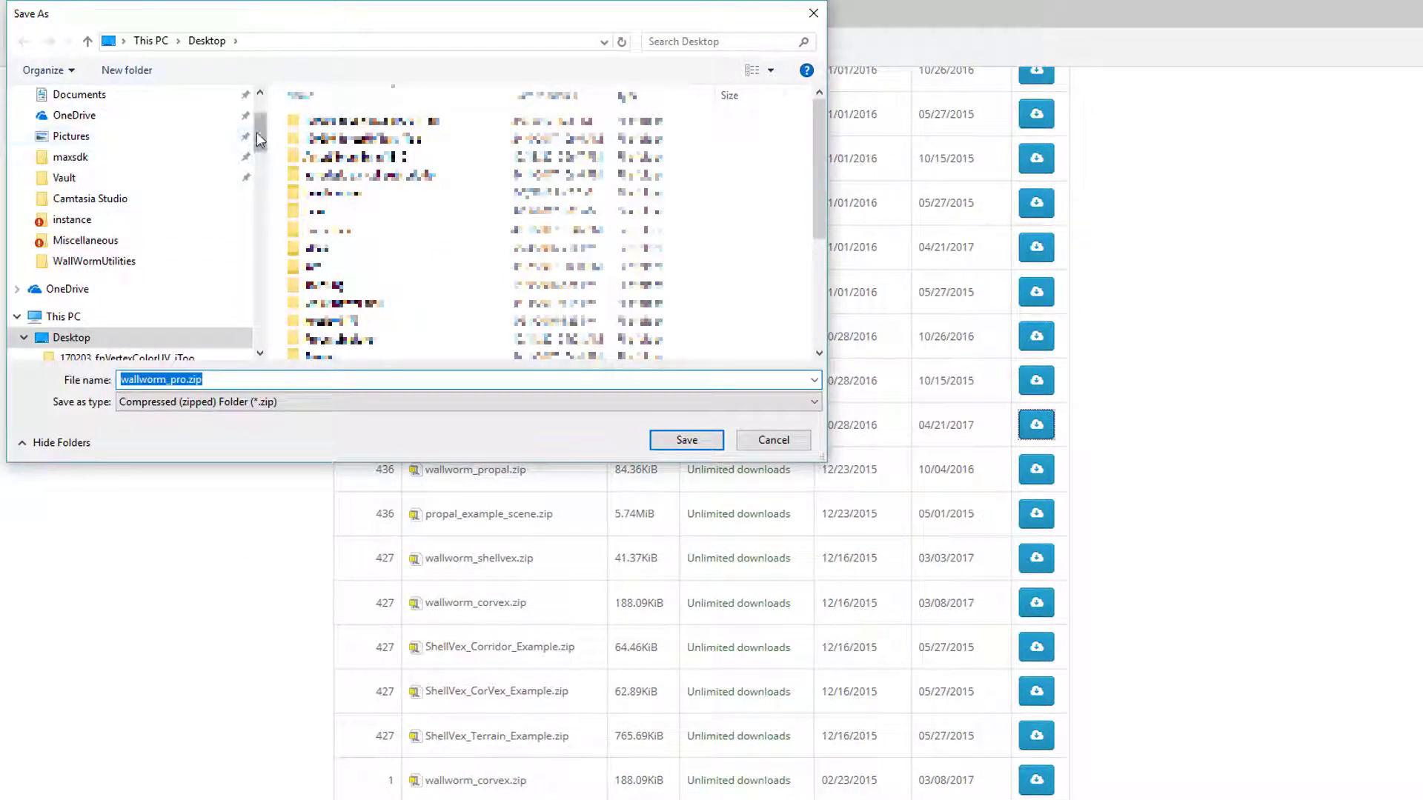
{"action": "left_click_drag", "start_coordinate": [261, 139], "coordinate": [67, 121]}
{"action": "scroll", "coordinate": [127, 148], "scroll_direction": "down", "scroll_amount": 2}
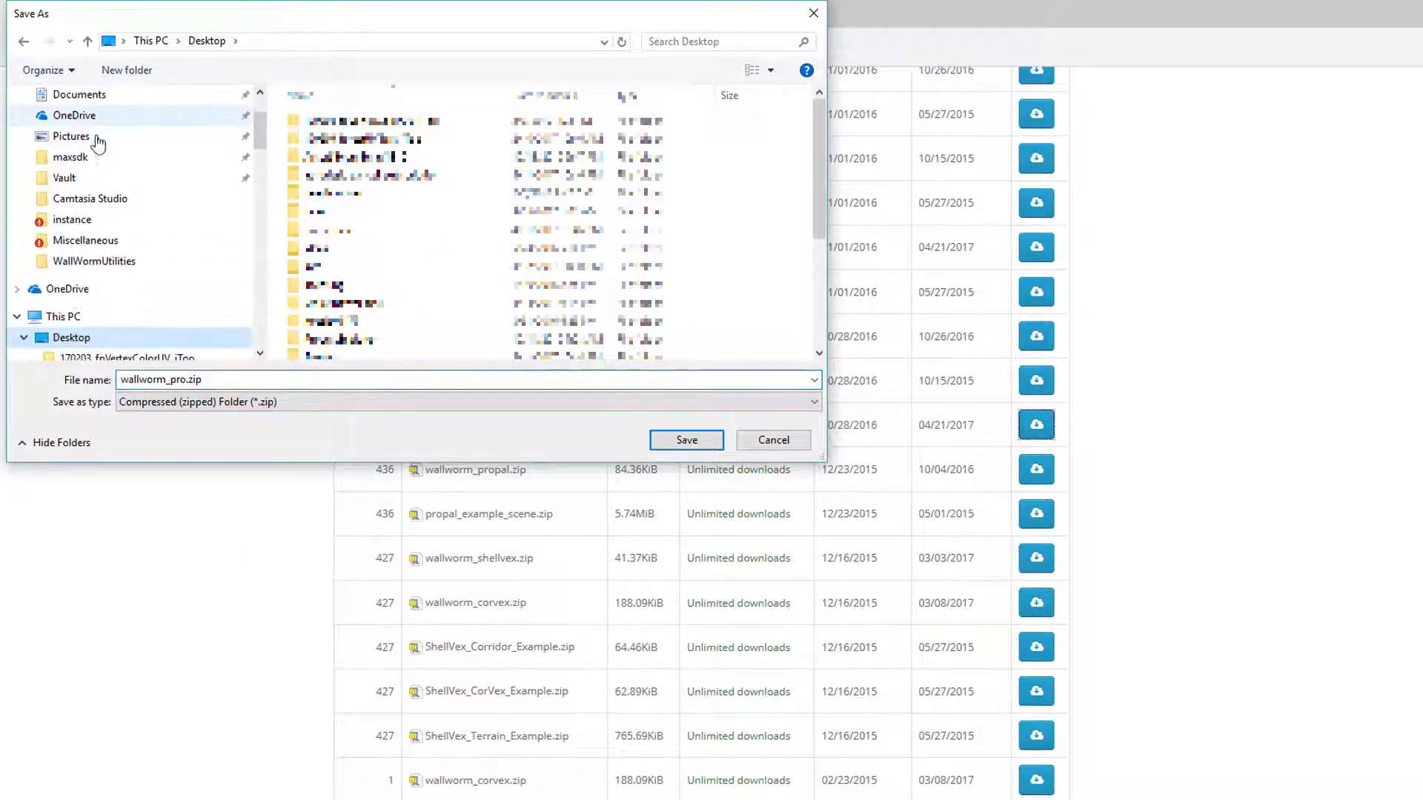
{"action": "left_click", "coordinate": [686, 441]}
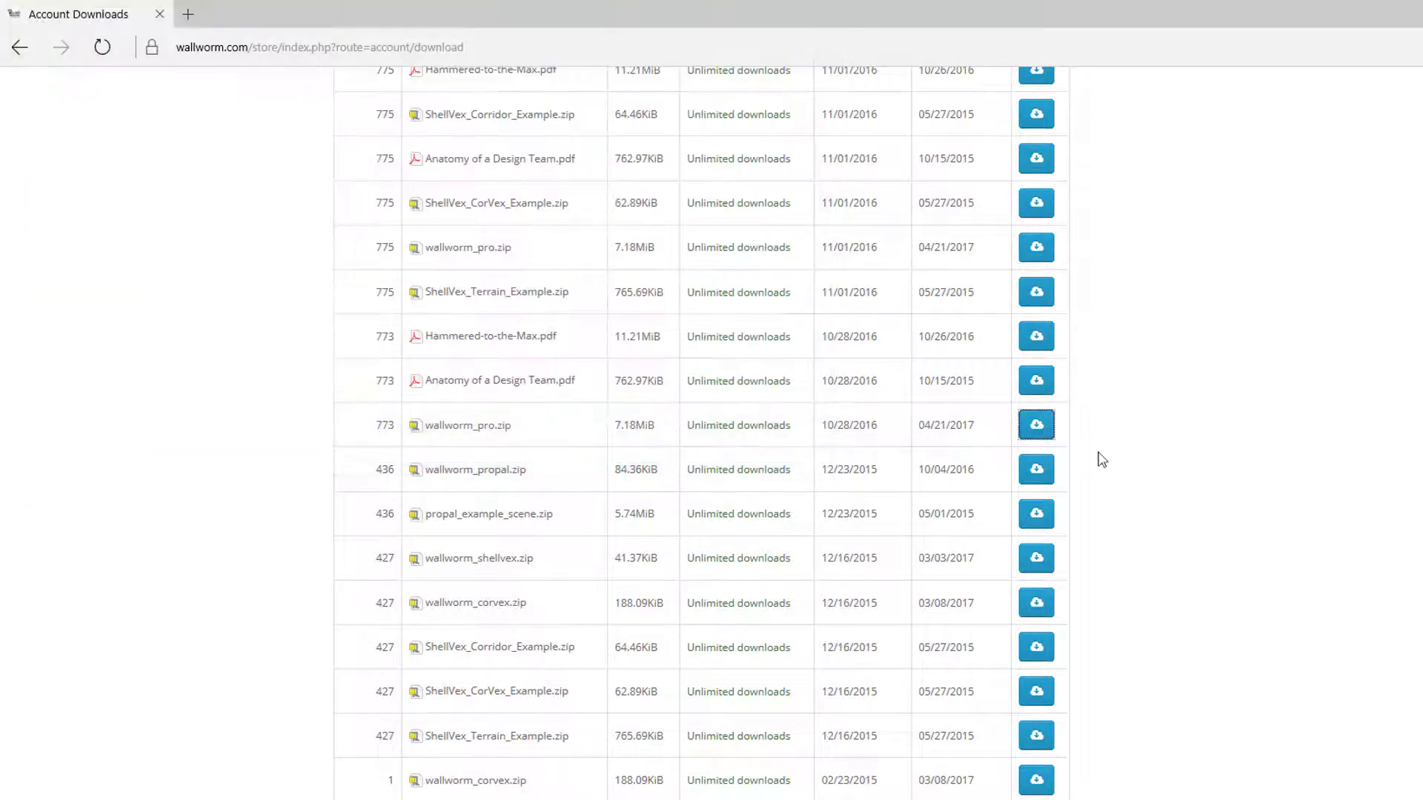
{"action": "scroll", "coordinate": [1334, 355], "scroll_direction": "up", "scroll_amount": 5}
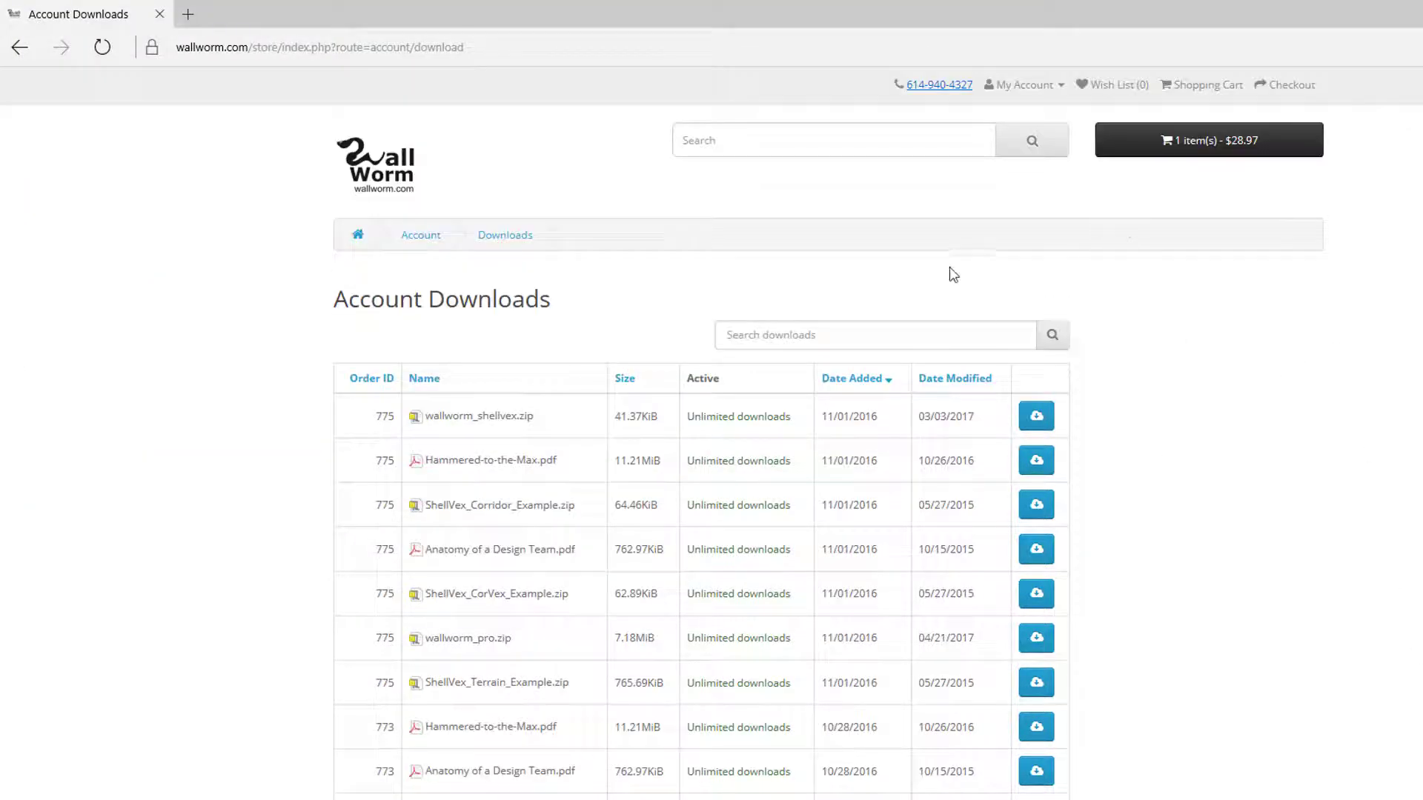
Return to My Account and view the WW Pro License Keys
{"action": "left_click", "coordinate": [1026, 84]}
{"action": "left_click", "coordinate": [967, 109]}
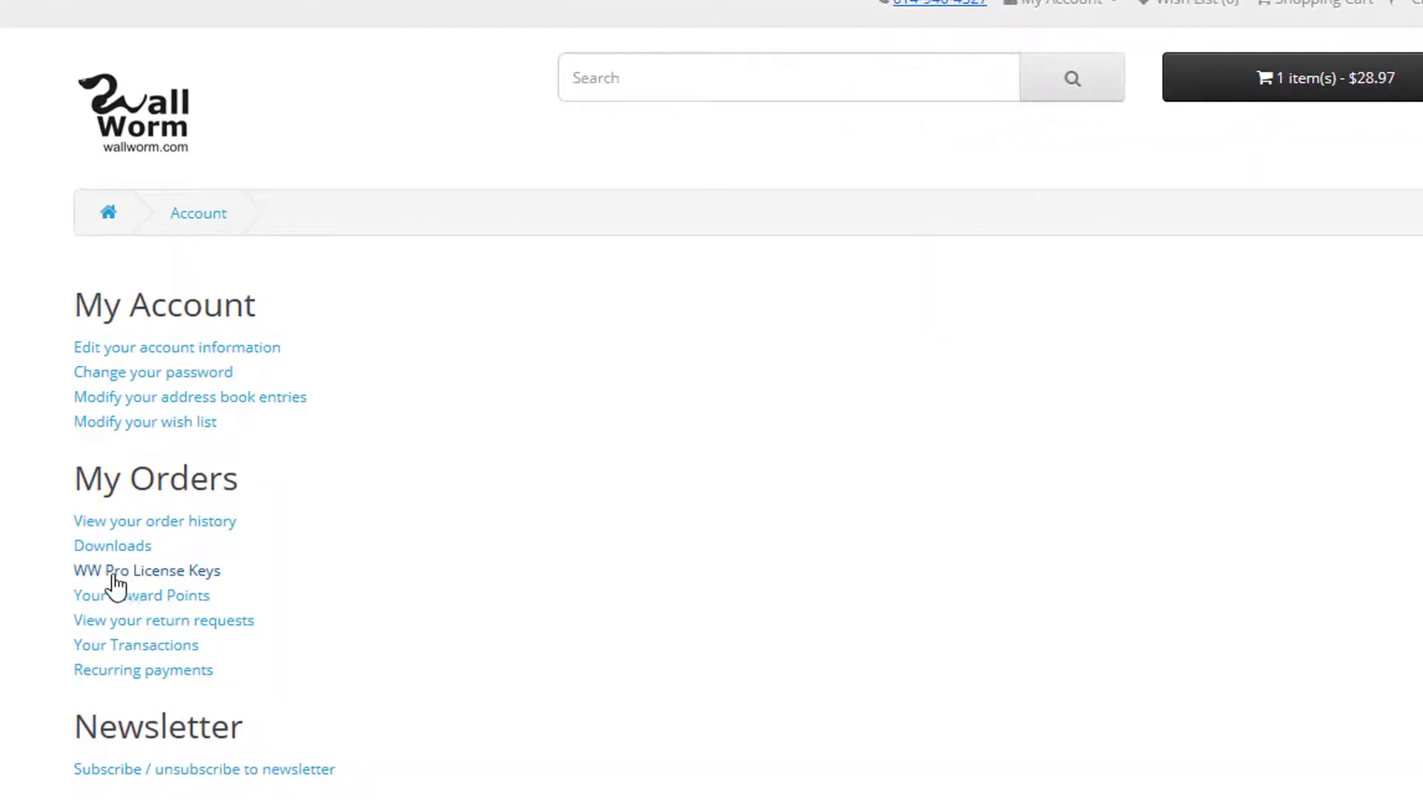
{"action": "left_click", "coordinate": [169, 578]}
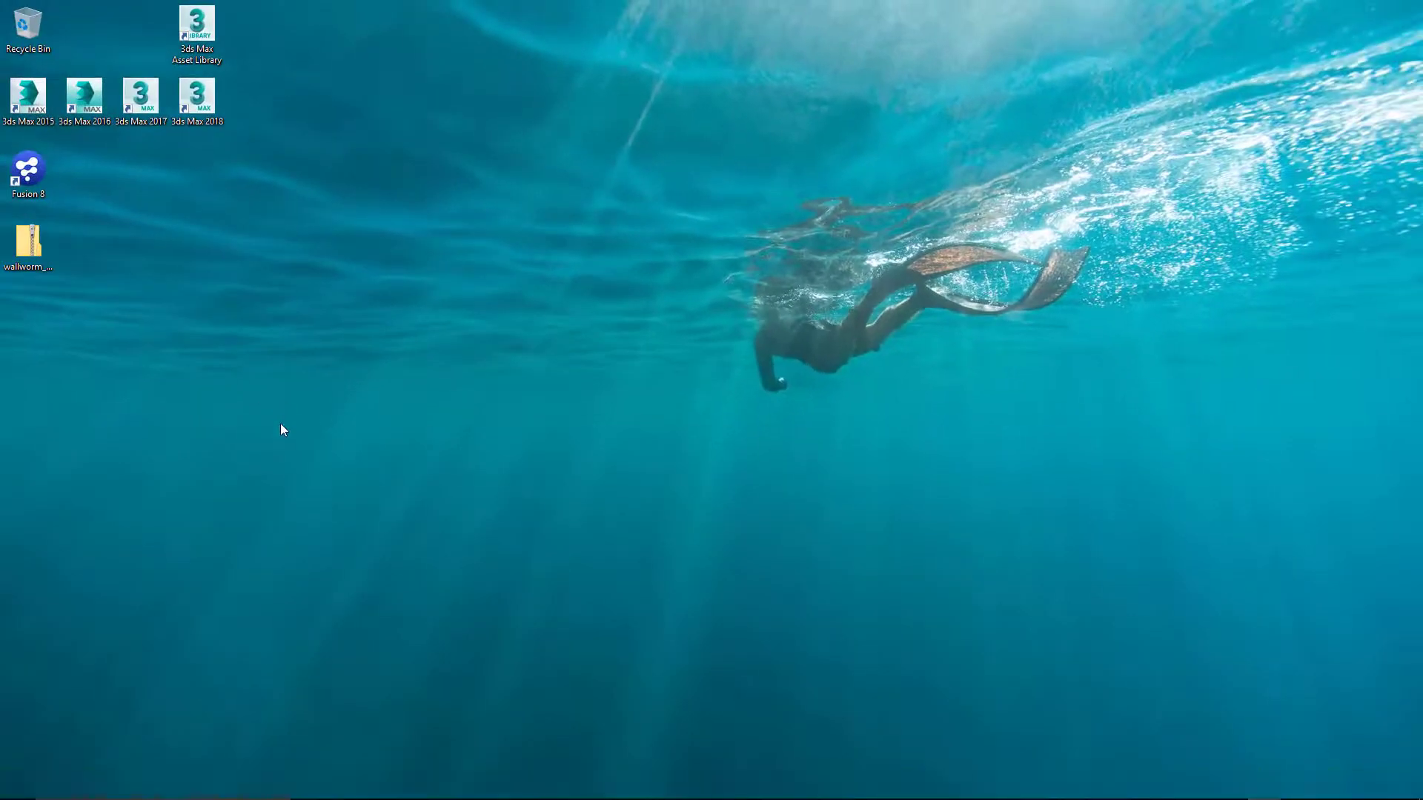
Tick Unblock in wallworm_pro.zip's Properties and confirm with OK
{"action": "left_click", "coordinate": [30, 248]}
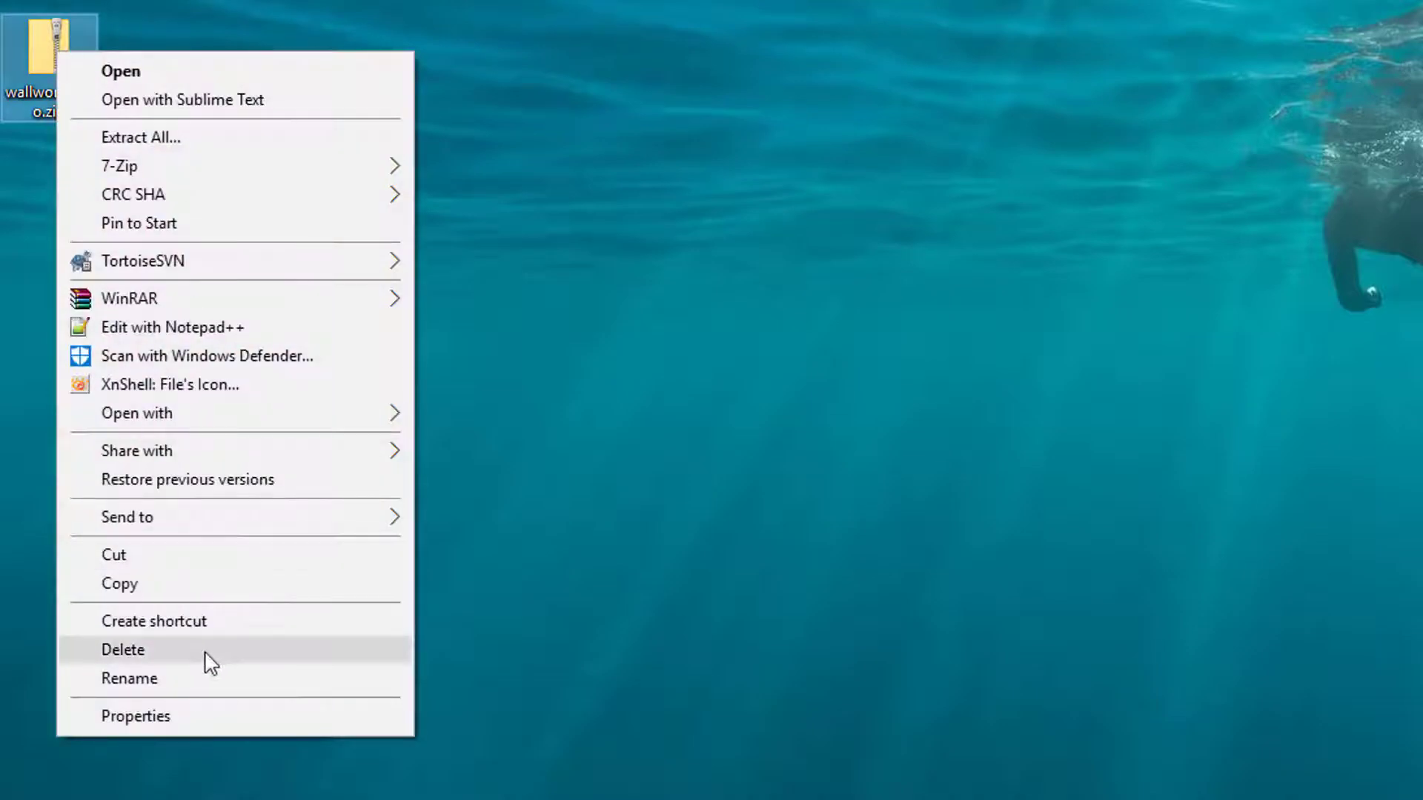
{"action": "left_click", "coordinate": [182, 713]}
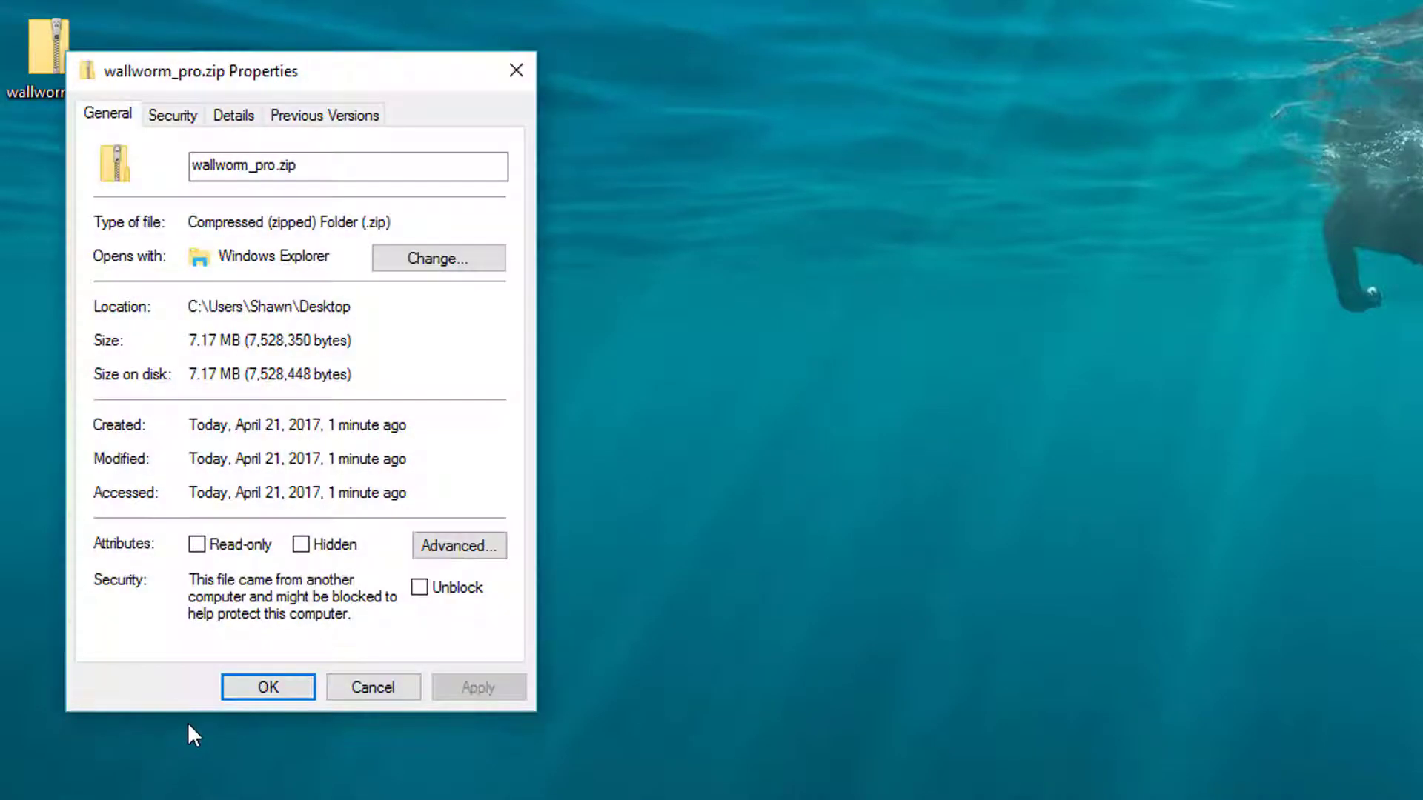
{"action": "left_click_drag", "start_coordinate": [229, 68], "coordinate": [275, 6]}
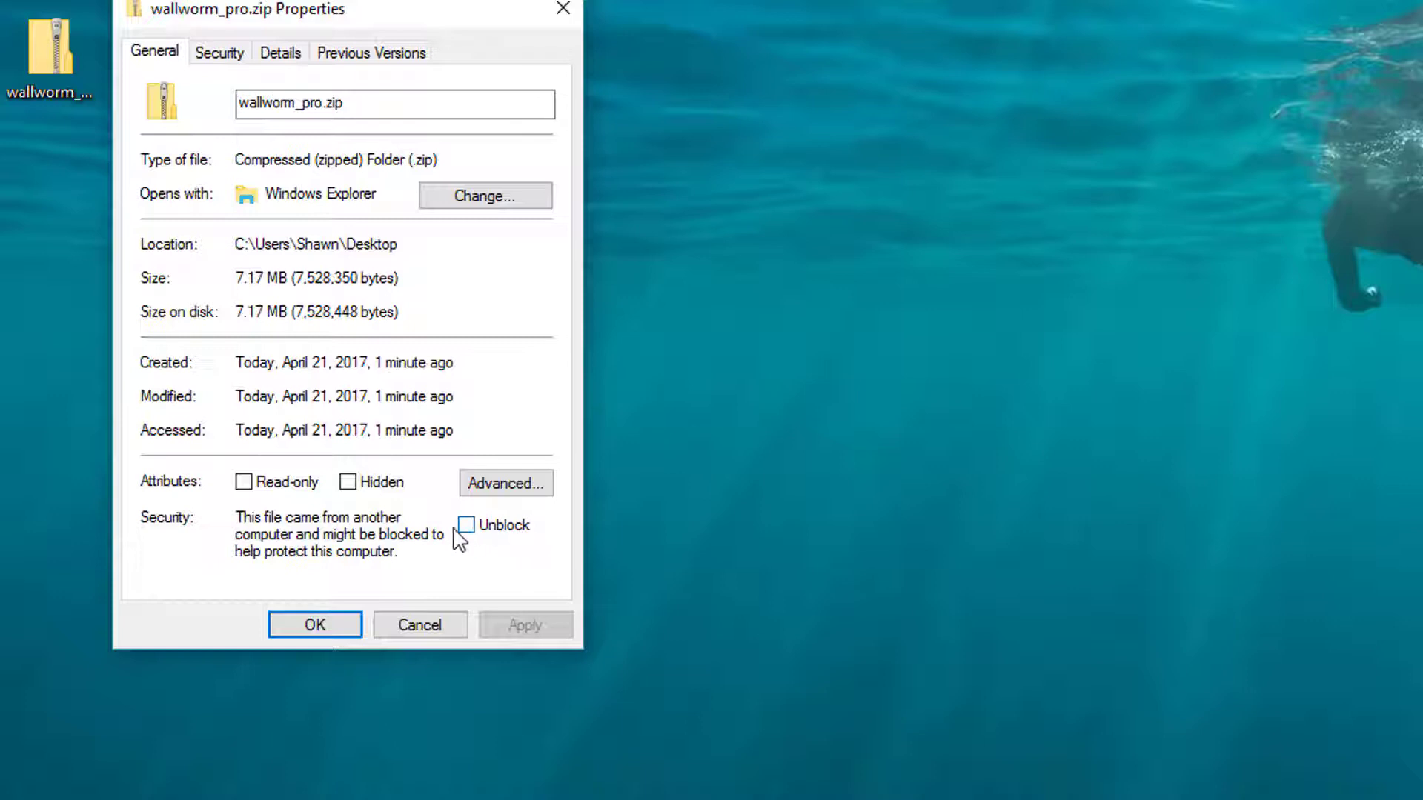
{"action": "left_click", "coordinate": [475, 531]}
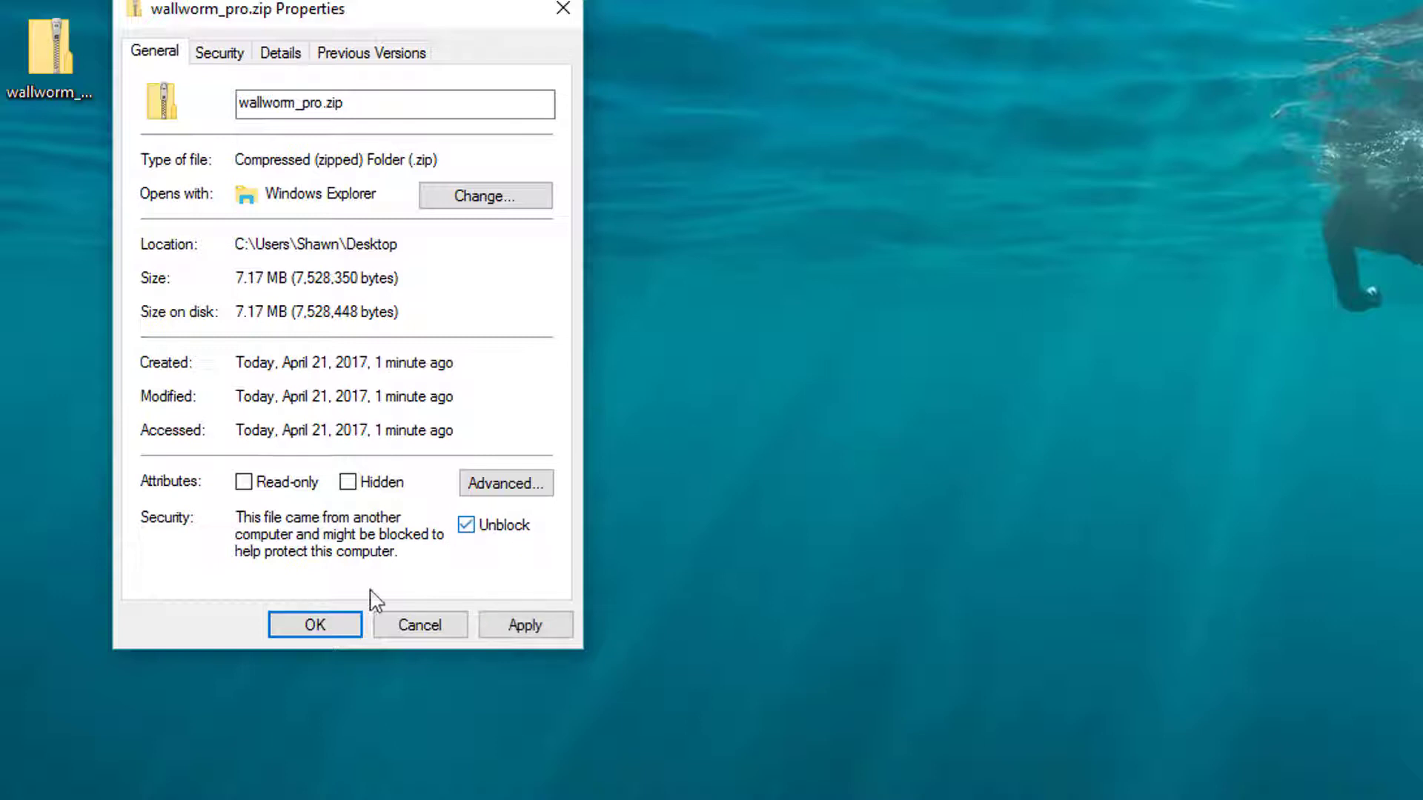
{"action": "left_click", "coordinate": [315, 627]}
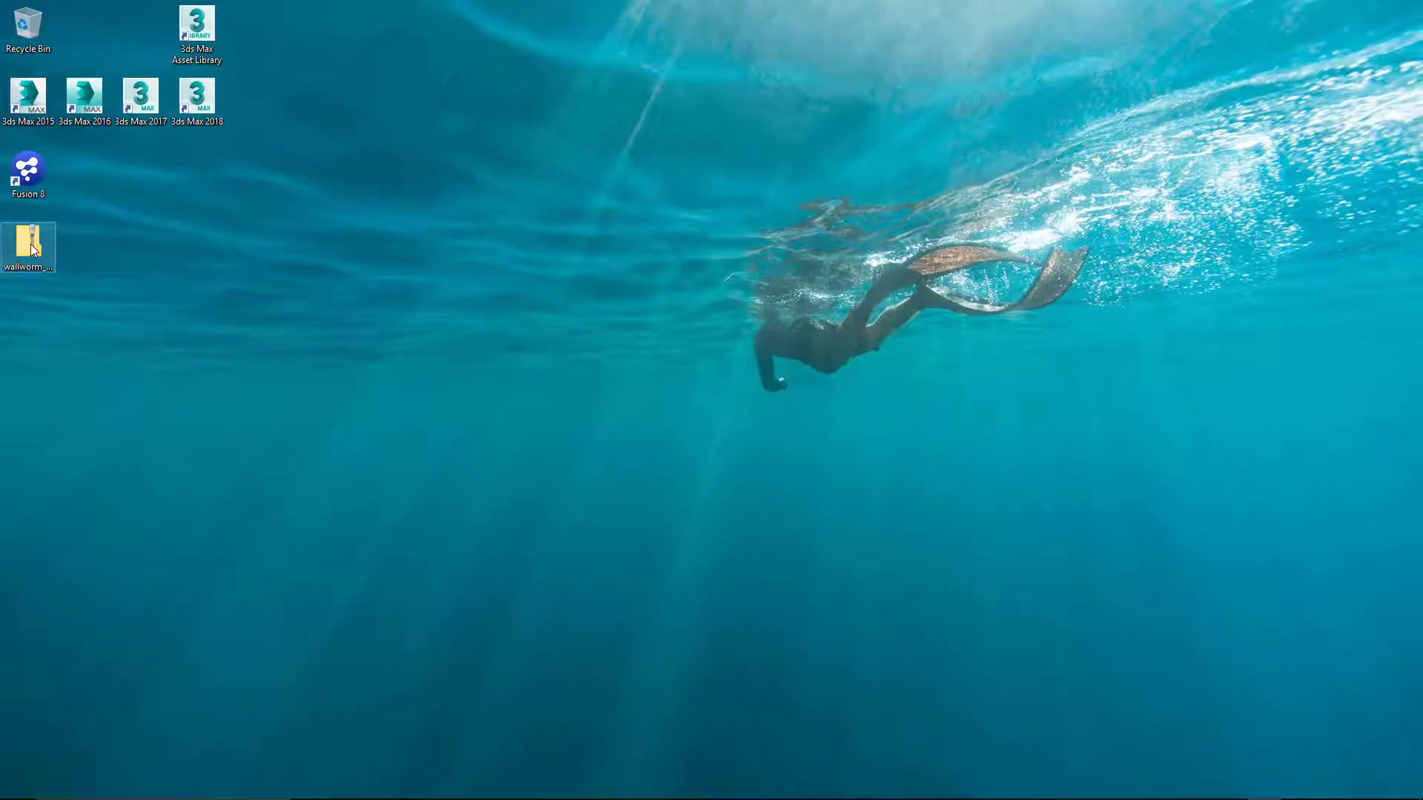
Open wallworm_pro.zip in File Explorer, snapped to the left half of the screen
{"action": "double_click", "coordinate": [30, 243]}
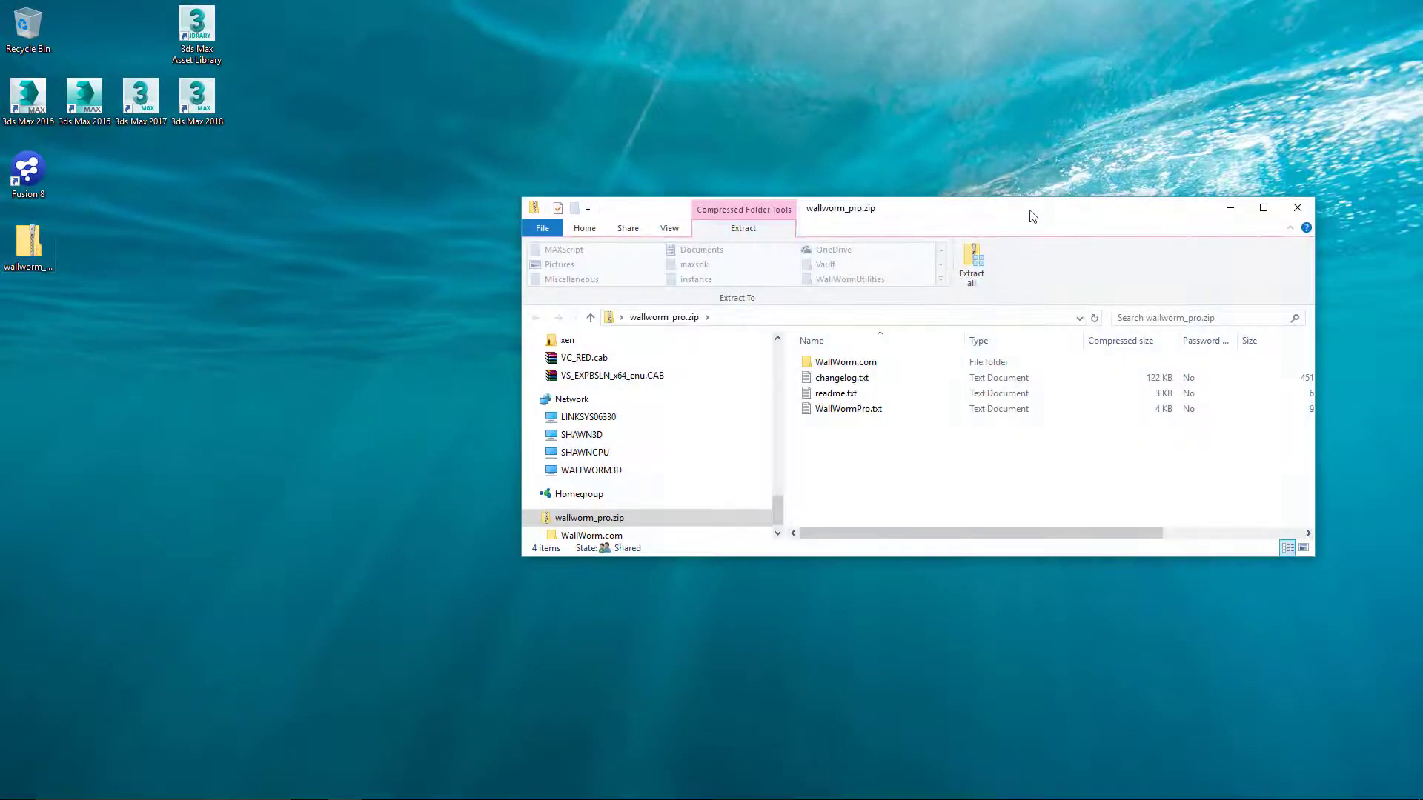
{"action": "left_click_drag", "start_coordinate": [1020, 215], "coordinate": [2, 282]}
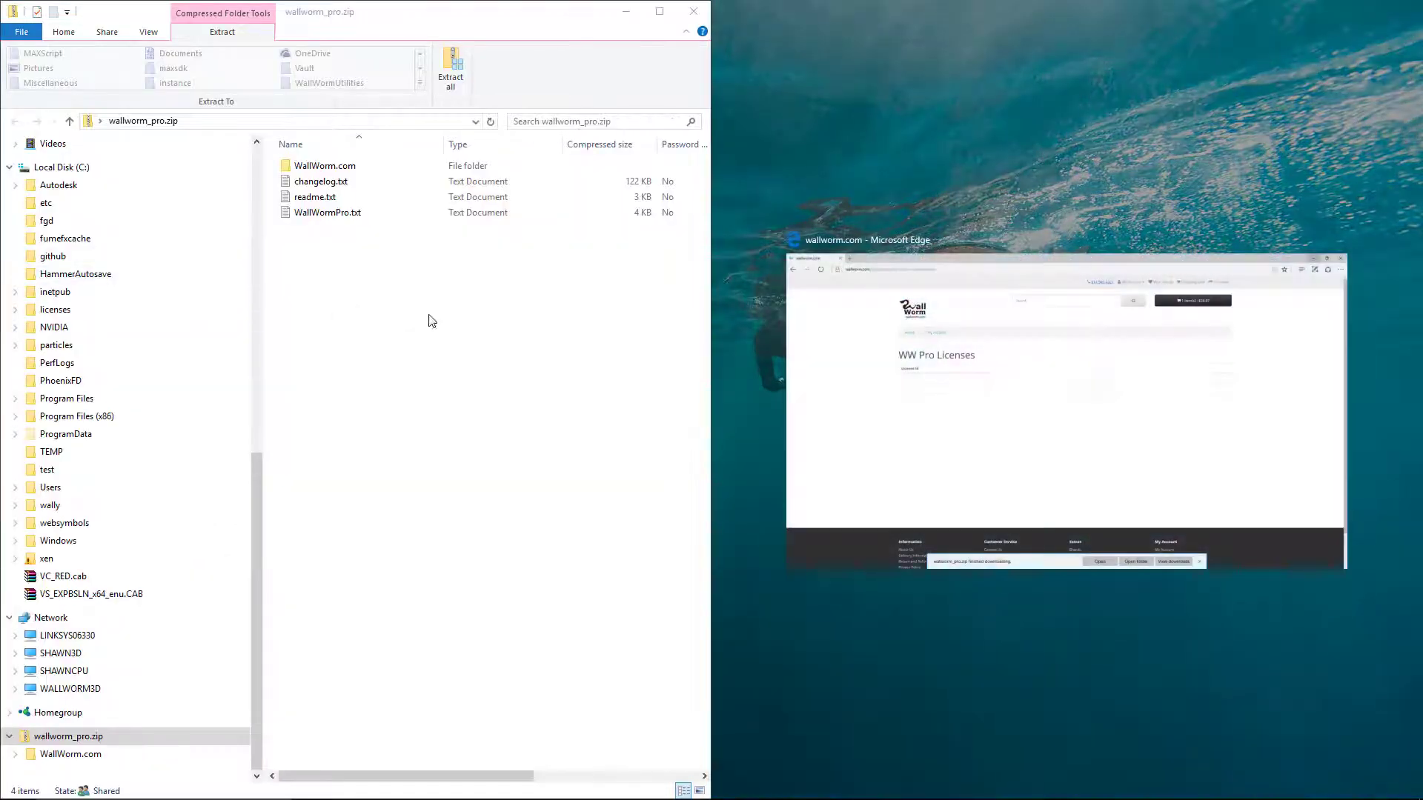
{"action": "left_click", "coordinate": [415, 329]}
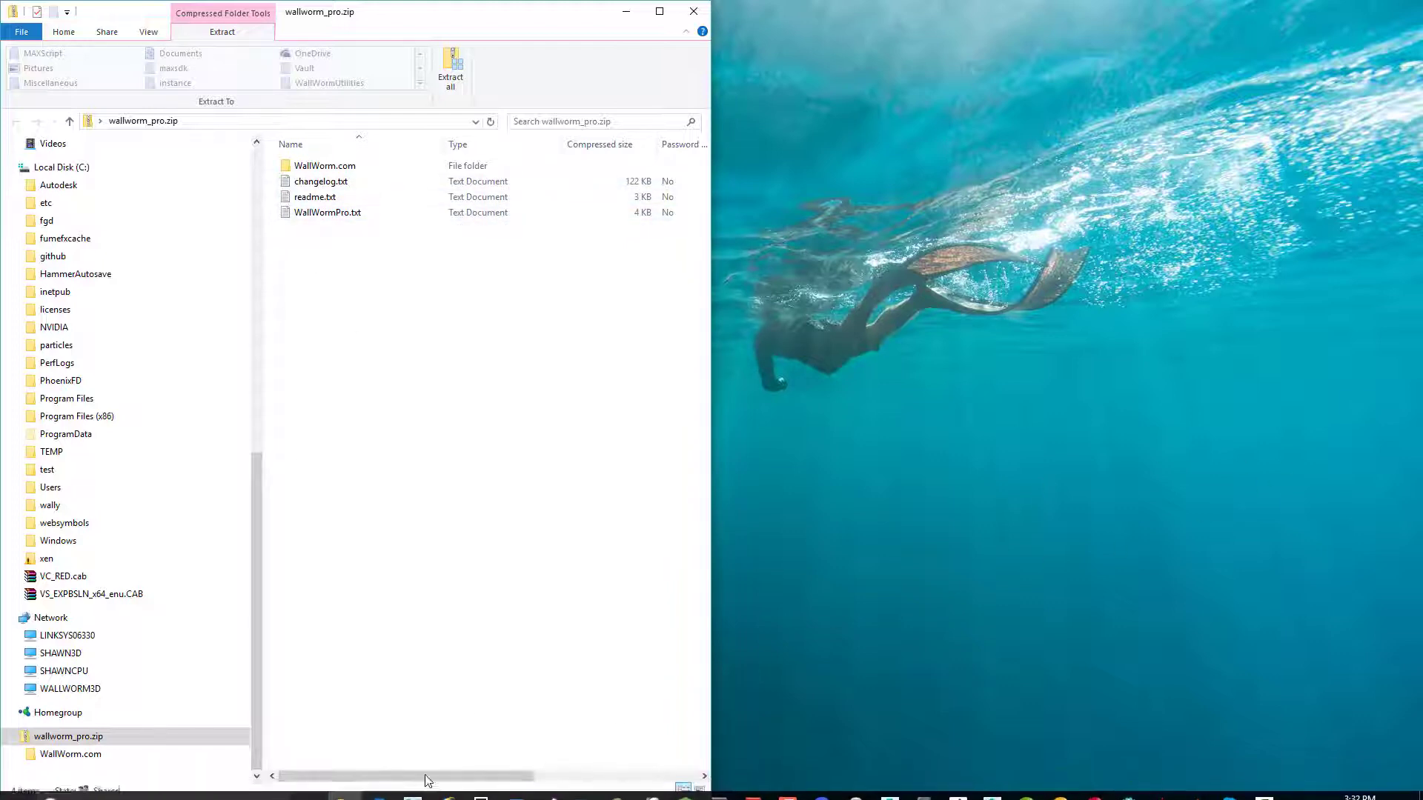
Open a second Explorer window at C:\Program Files\Autodesk\3ds Max 2018\scripts
{"action": "right_click", "coordinate": [345, 787]}
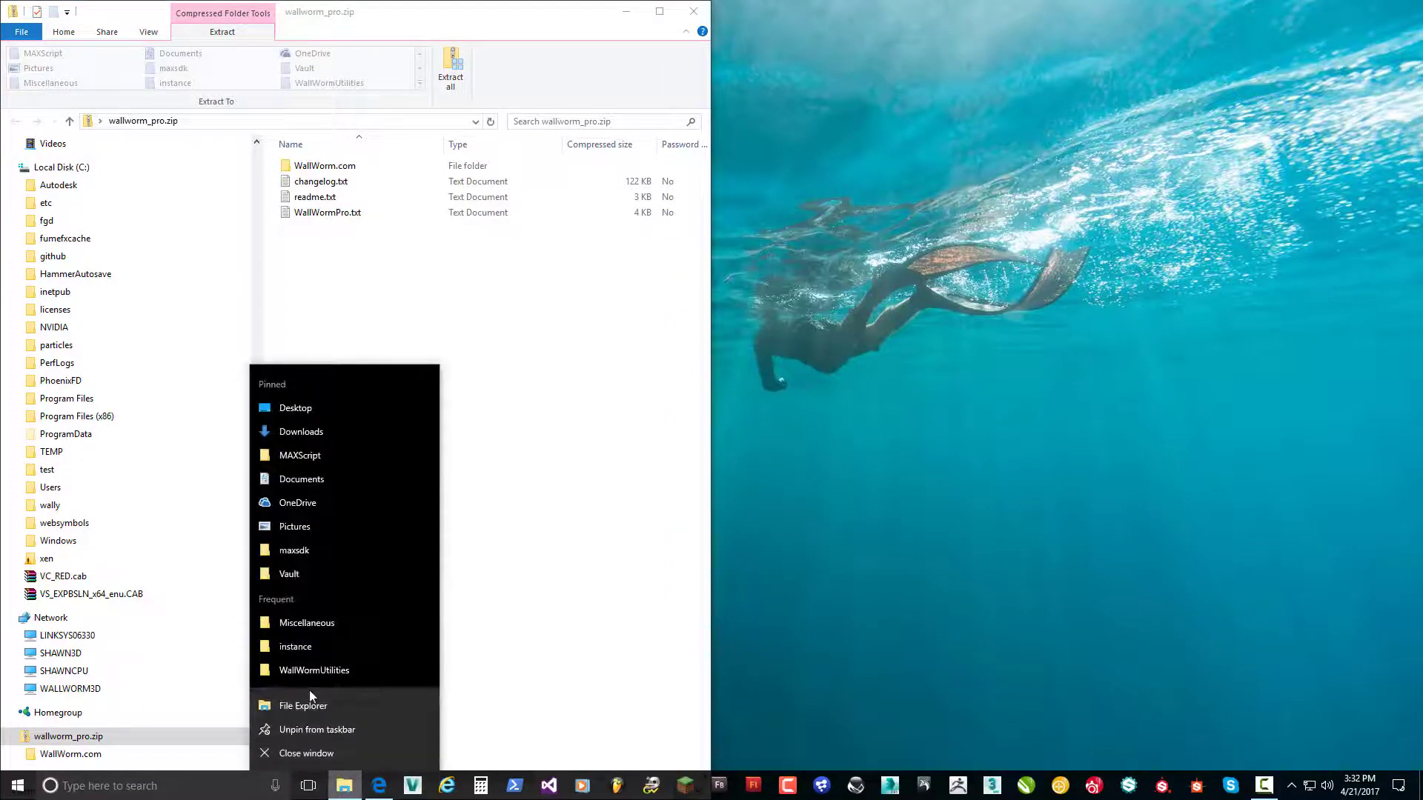
{"action": "left_click", "coordinate": [306, 707]}
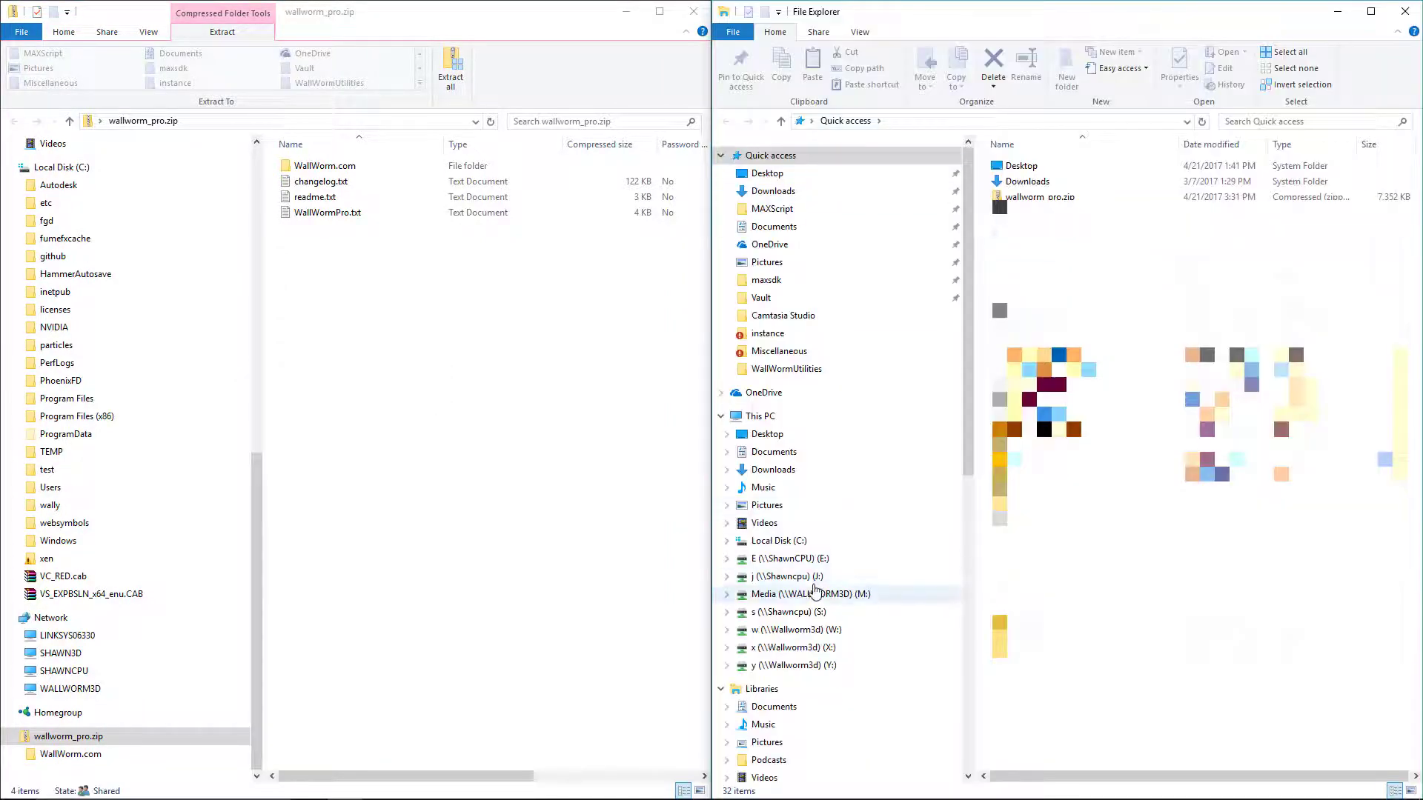
{"action": "left_click", "coordinate": [778, 540]}
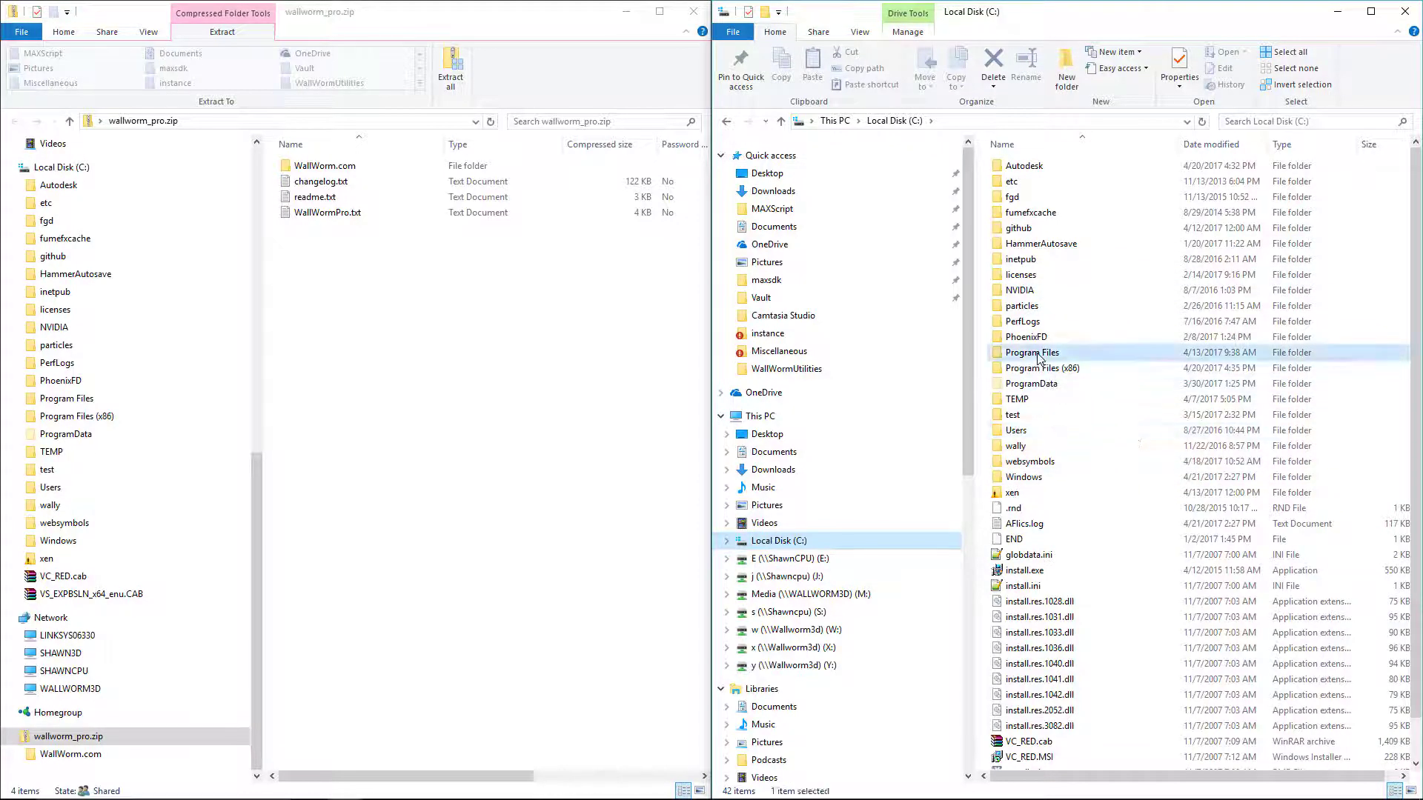
{"action": "double_click", "coordinate": [1040, 353]}
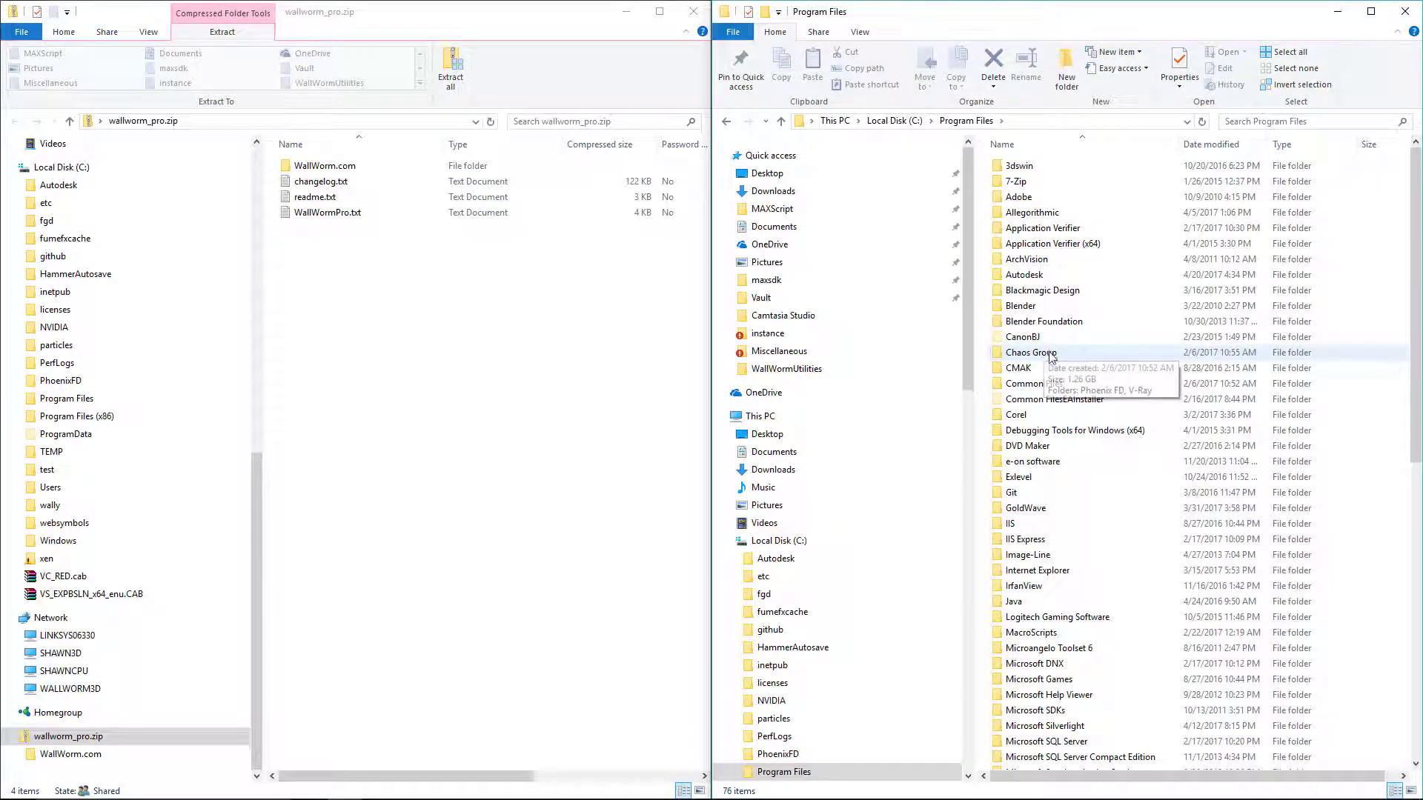
{"action": "double_click", "coordinate": [1034, 275]}
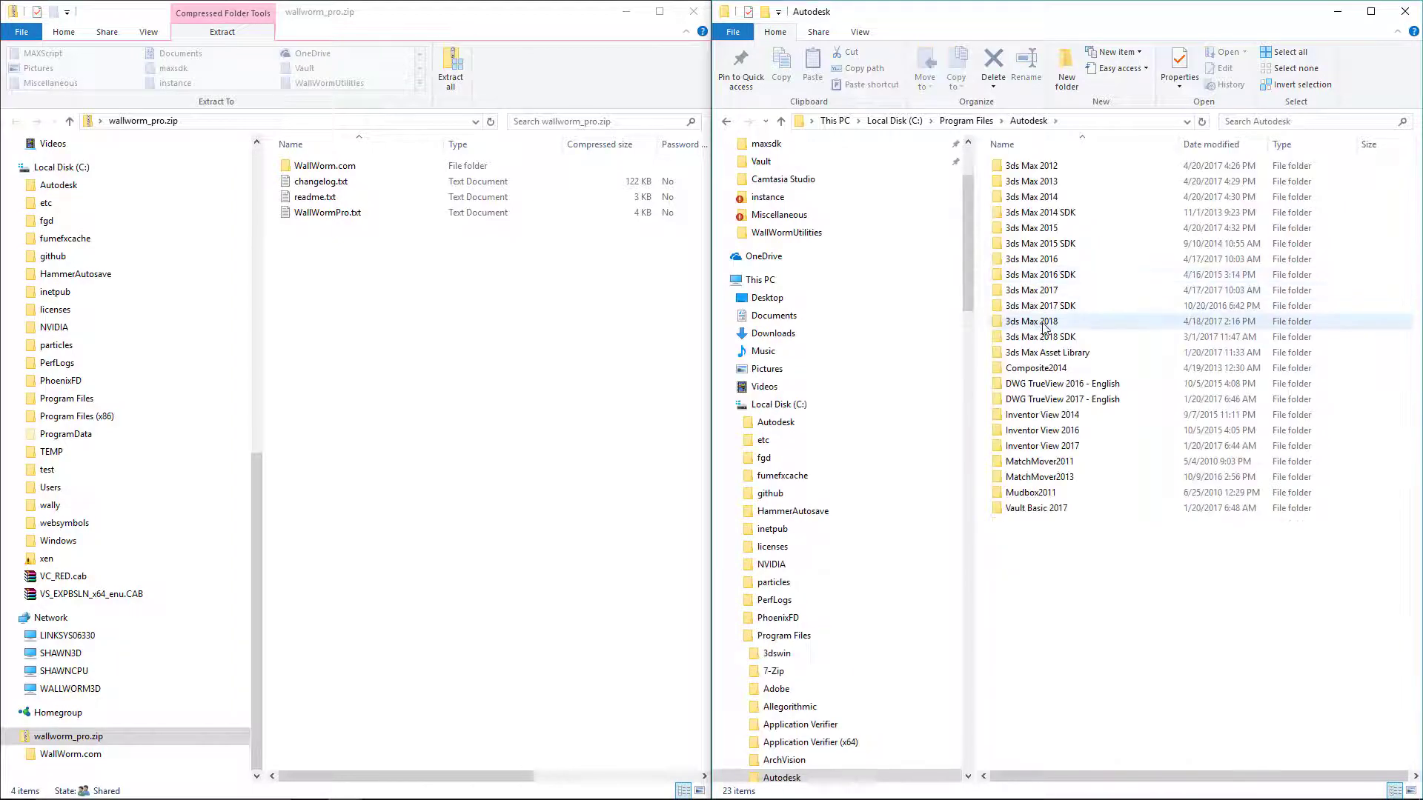
{"action": "double_click", "coordinate": [1034, 321]}
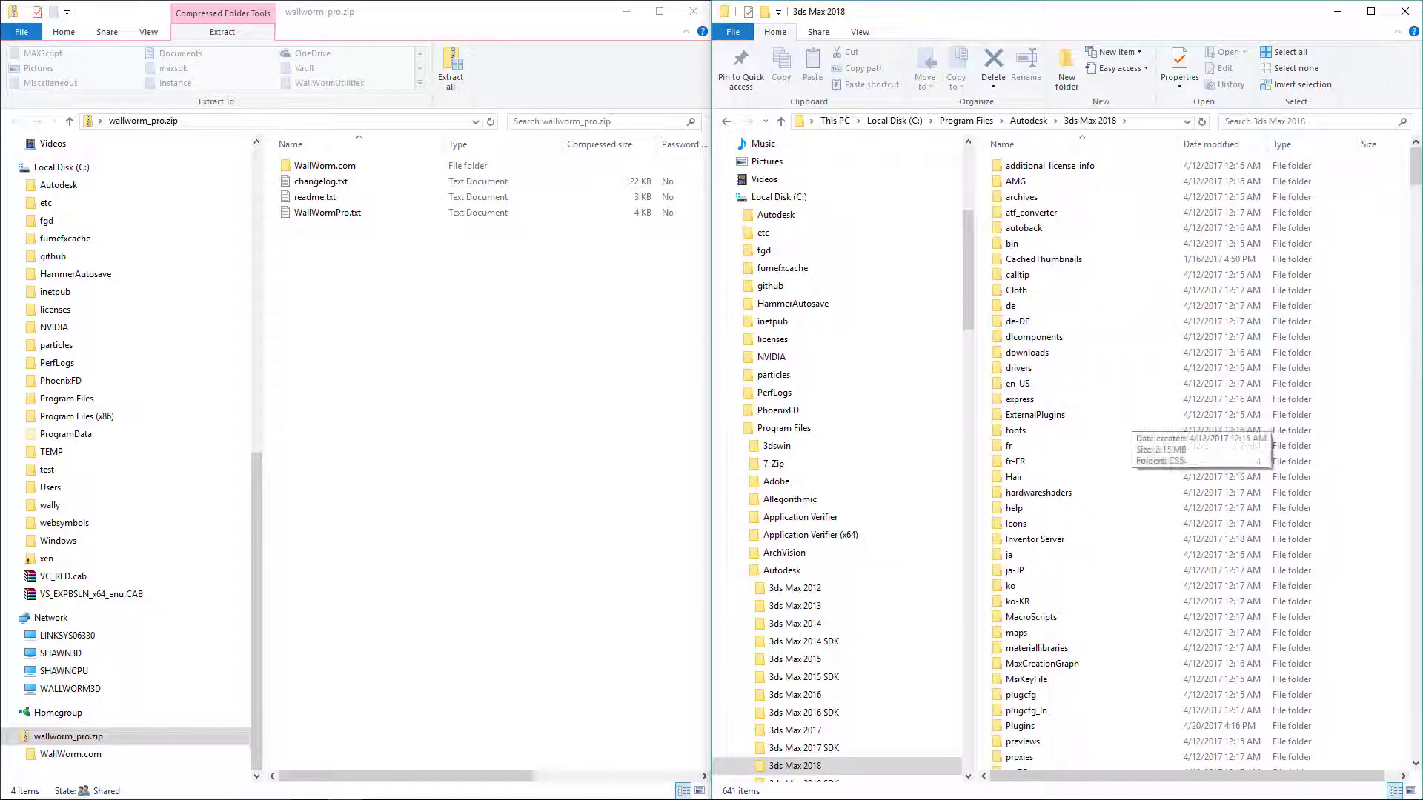
{"action": "type", "text": "scripts"}
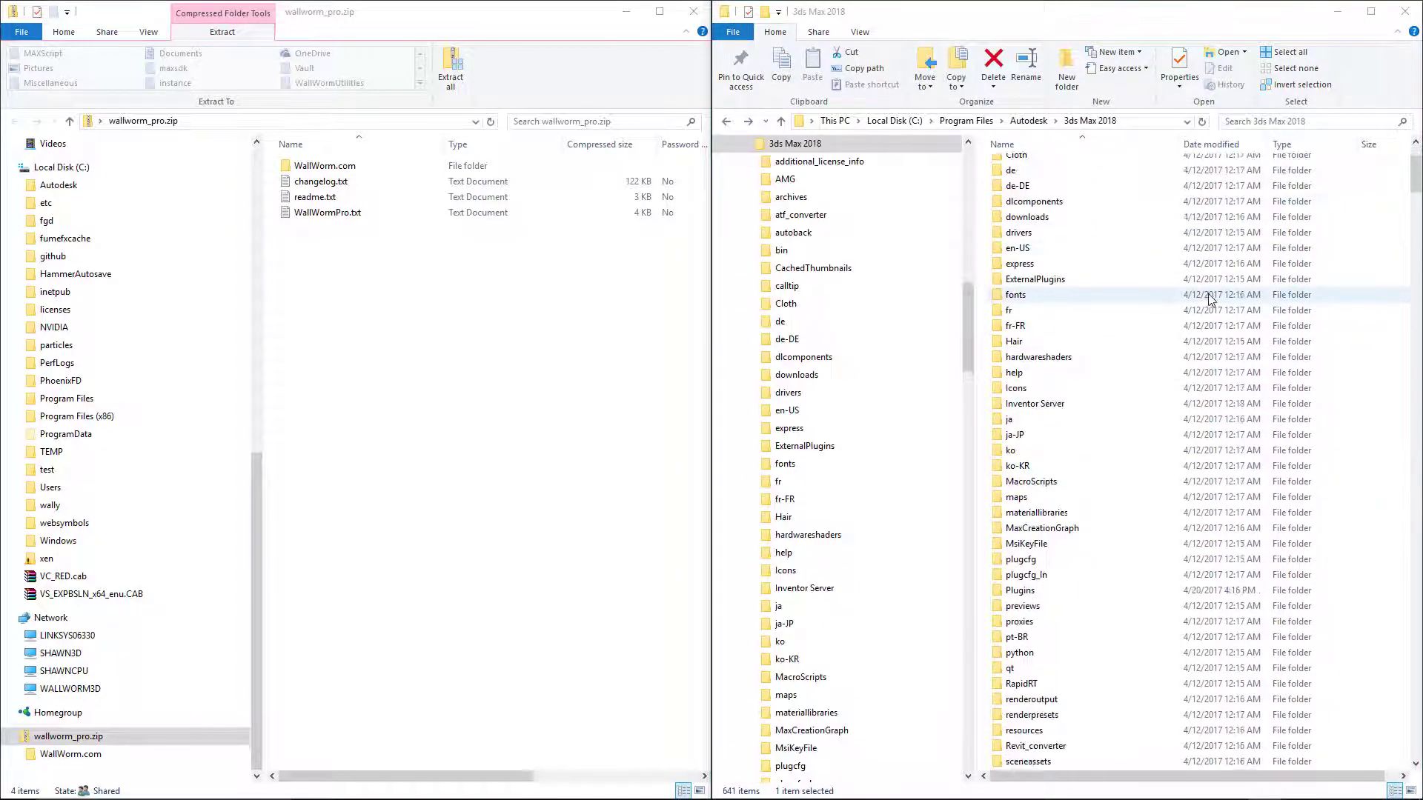
{"action": "scroll", "coordinate": [1209, 295], "scroll_direction": "down", "scroll_amount": 2}
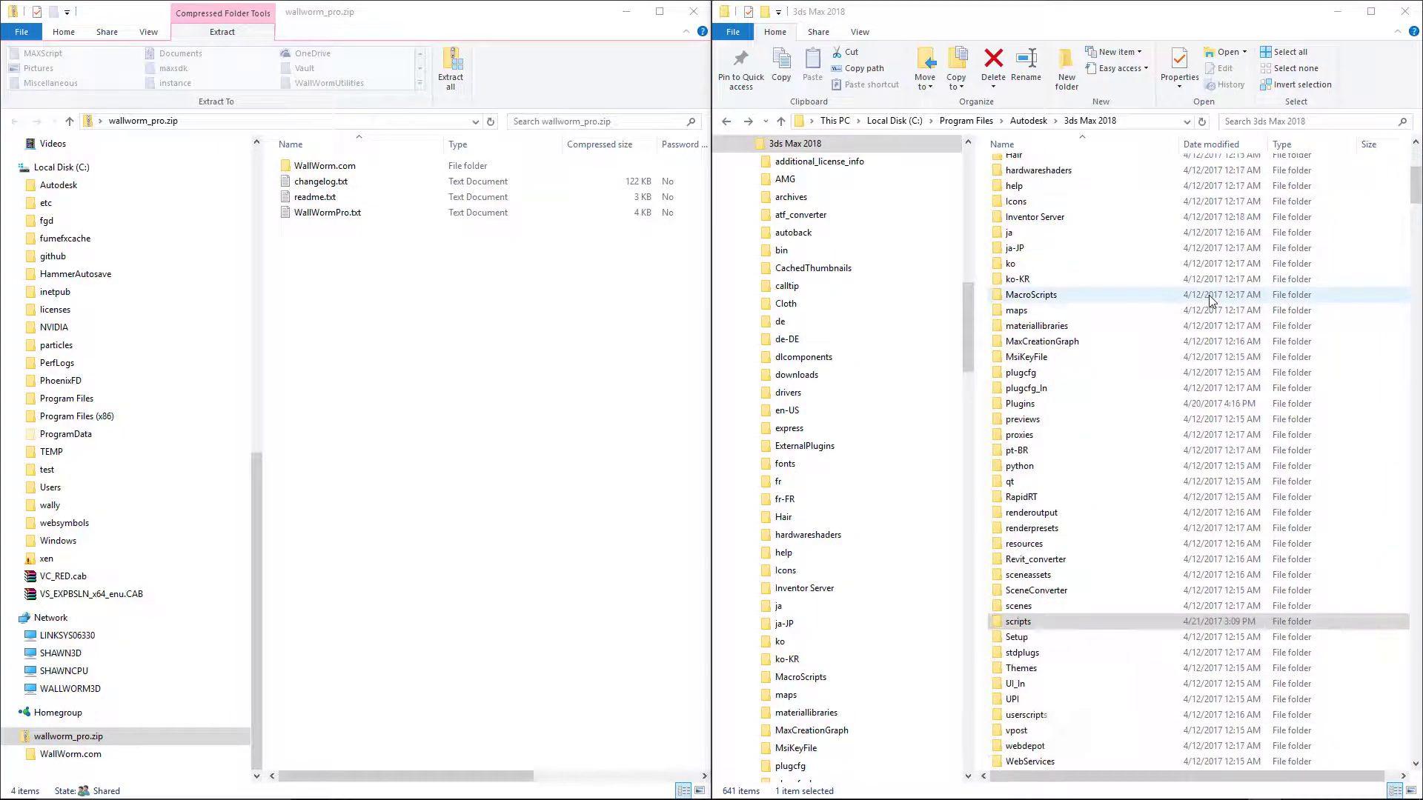
{"action": "double_click", "coordinate": [1029, 619]}
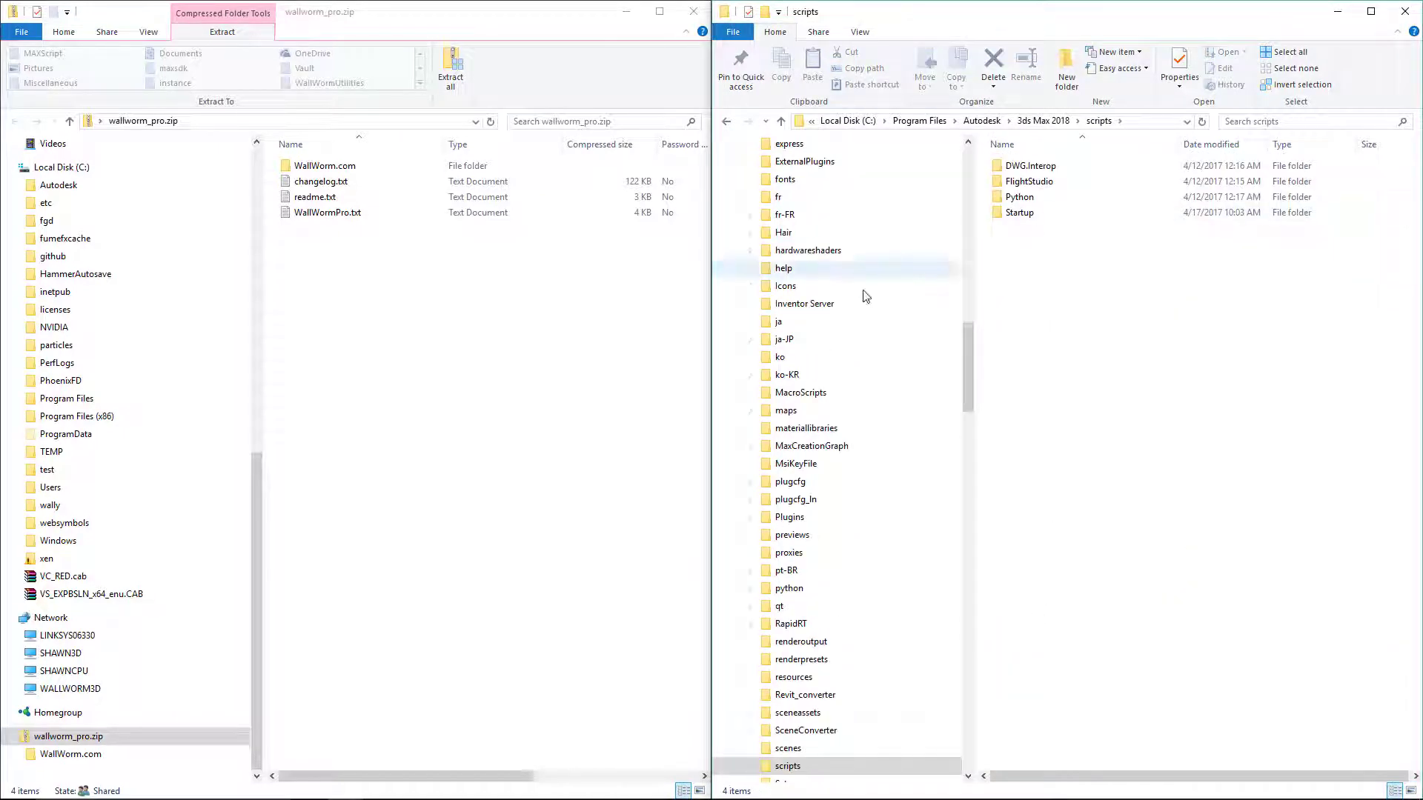
Copy the WallWorm.com folder into scripts with admin permission, then close both Explorer windows
{"action": "left_click_drag", "start_coordinate": [321, 166], "coordinate": [1169, 381]}
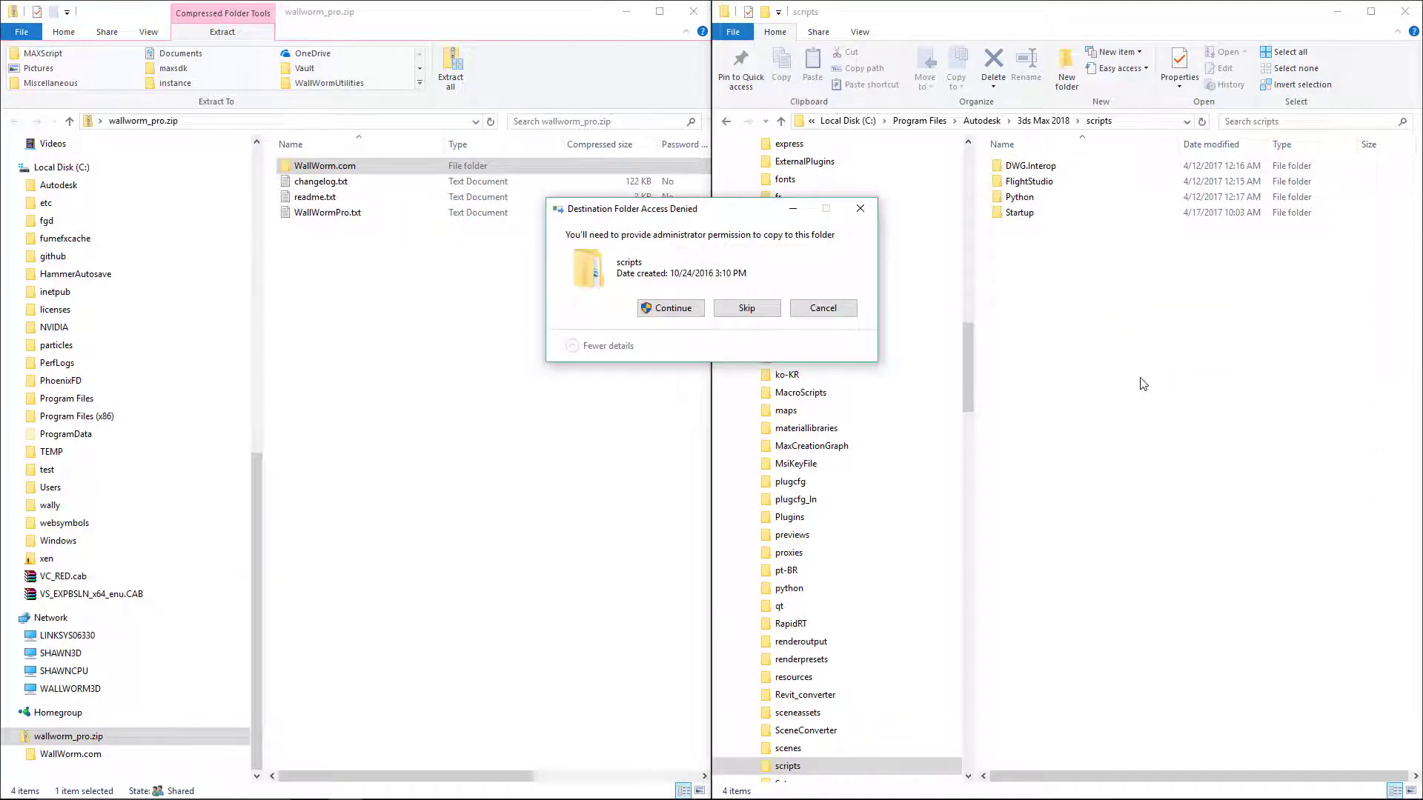
{"action": "left_click", "coordinate": [673, 310]}
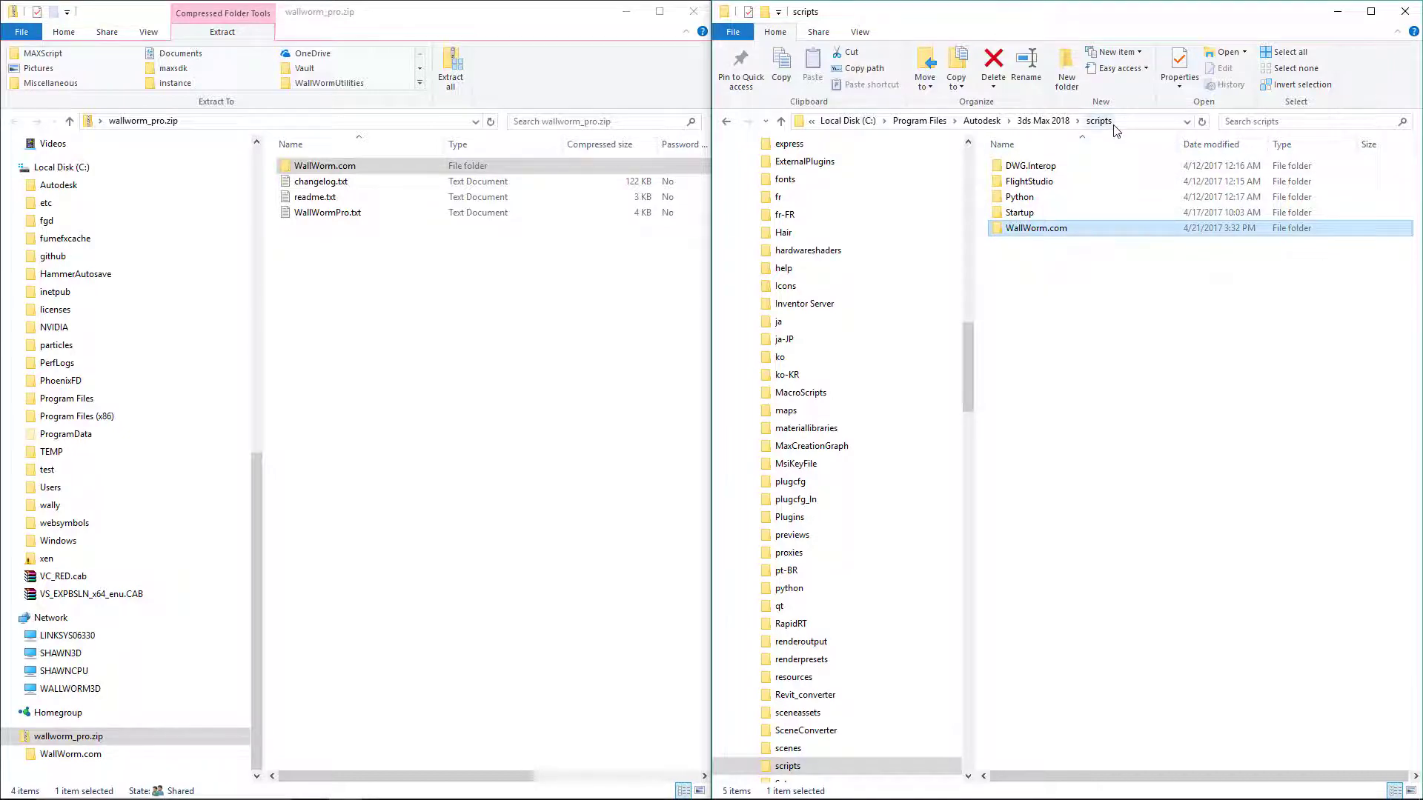
{"action": "left_click", "coordinate": [1404, 11]}
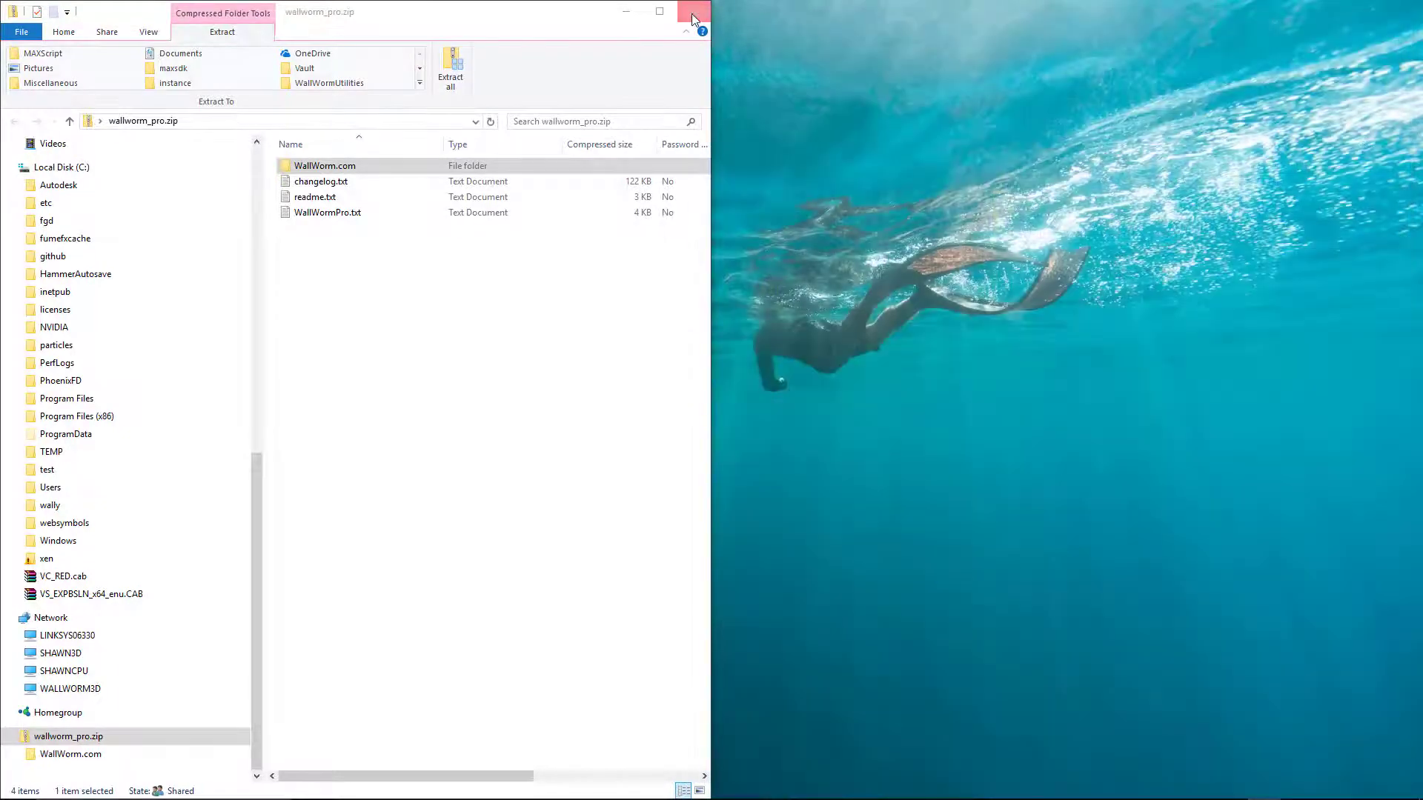
{"action": "left_click", "coordinate": [693, 13]}
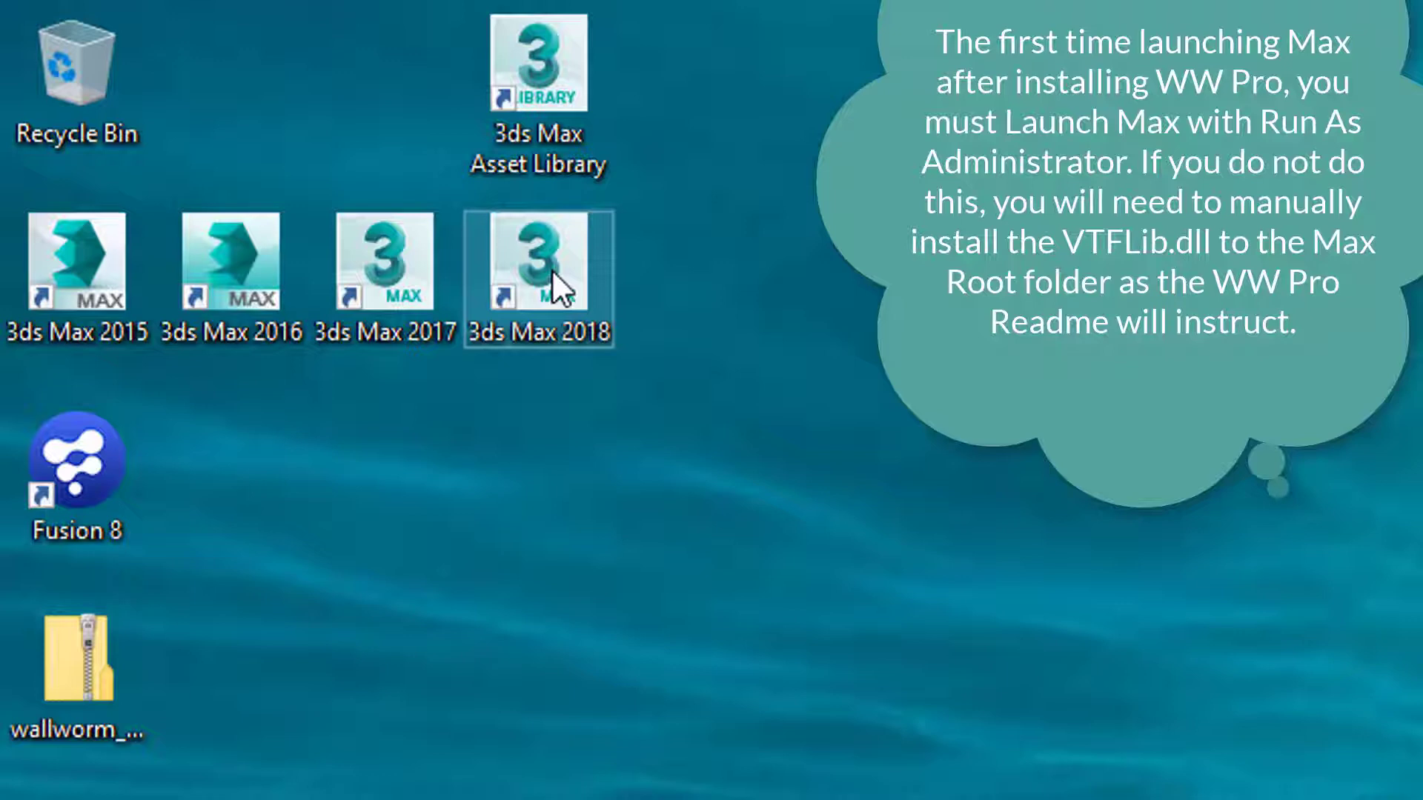
Launch 3ds Max 2018 from its desktop shortcut using Run as administrator
{"action": "right_click", "coordinate": [553, 270]}
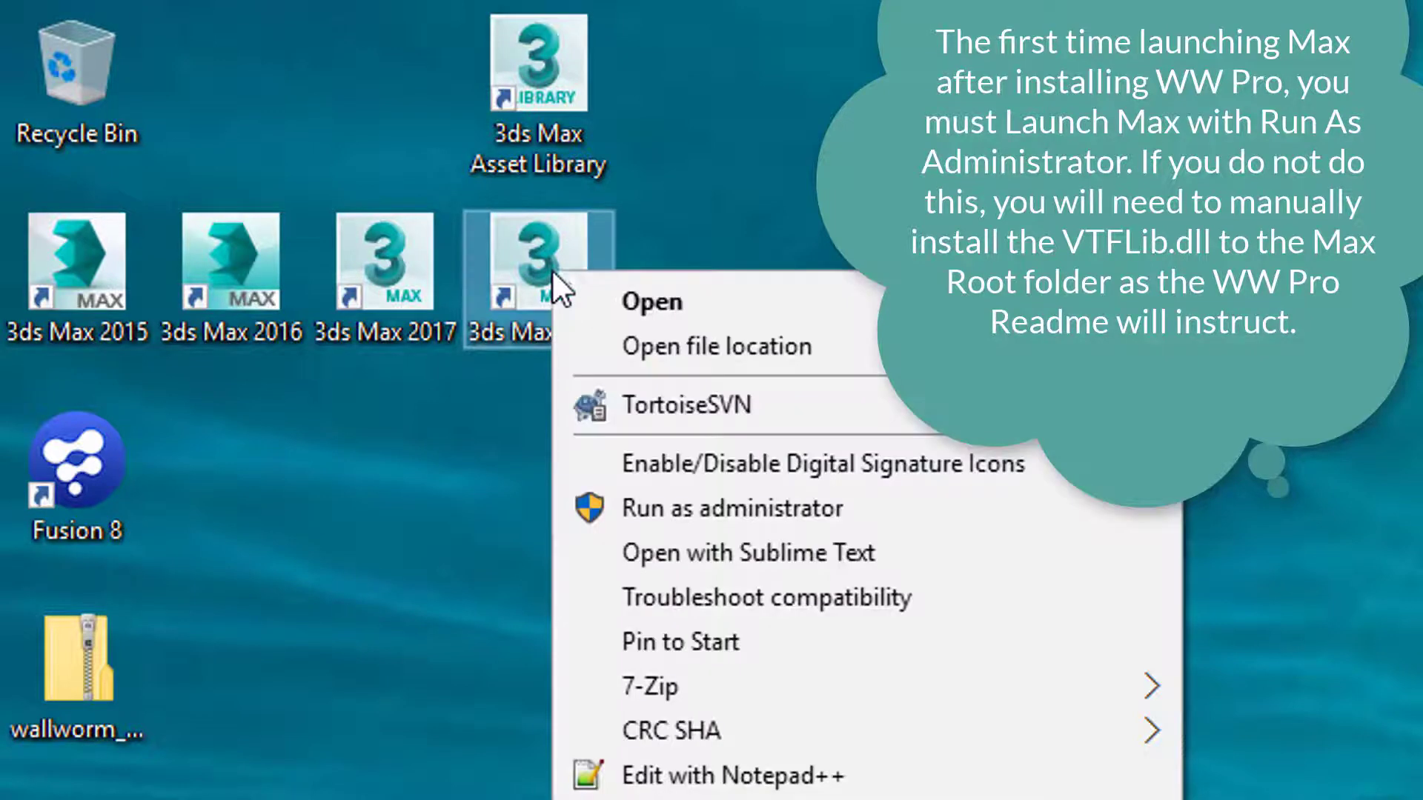
{"action": "left_click", "coordinate": [716, 513]}
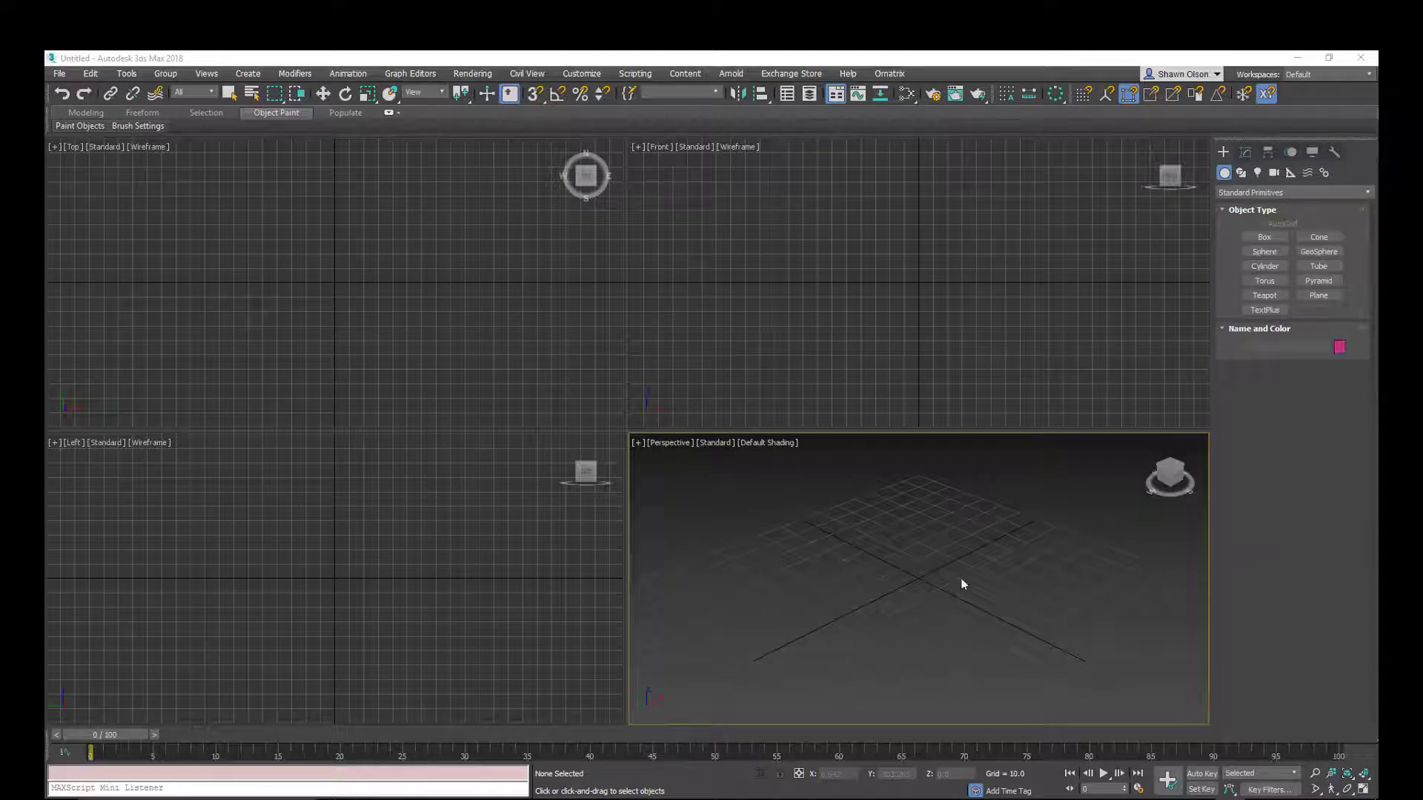
Run install.ms from the WallWorm.com folder through Scripting > Run Script
{"action": "left_click", "coordinate": [635, 74]}
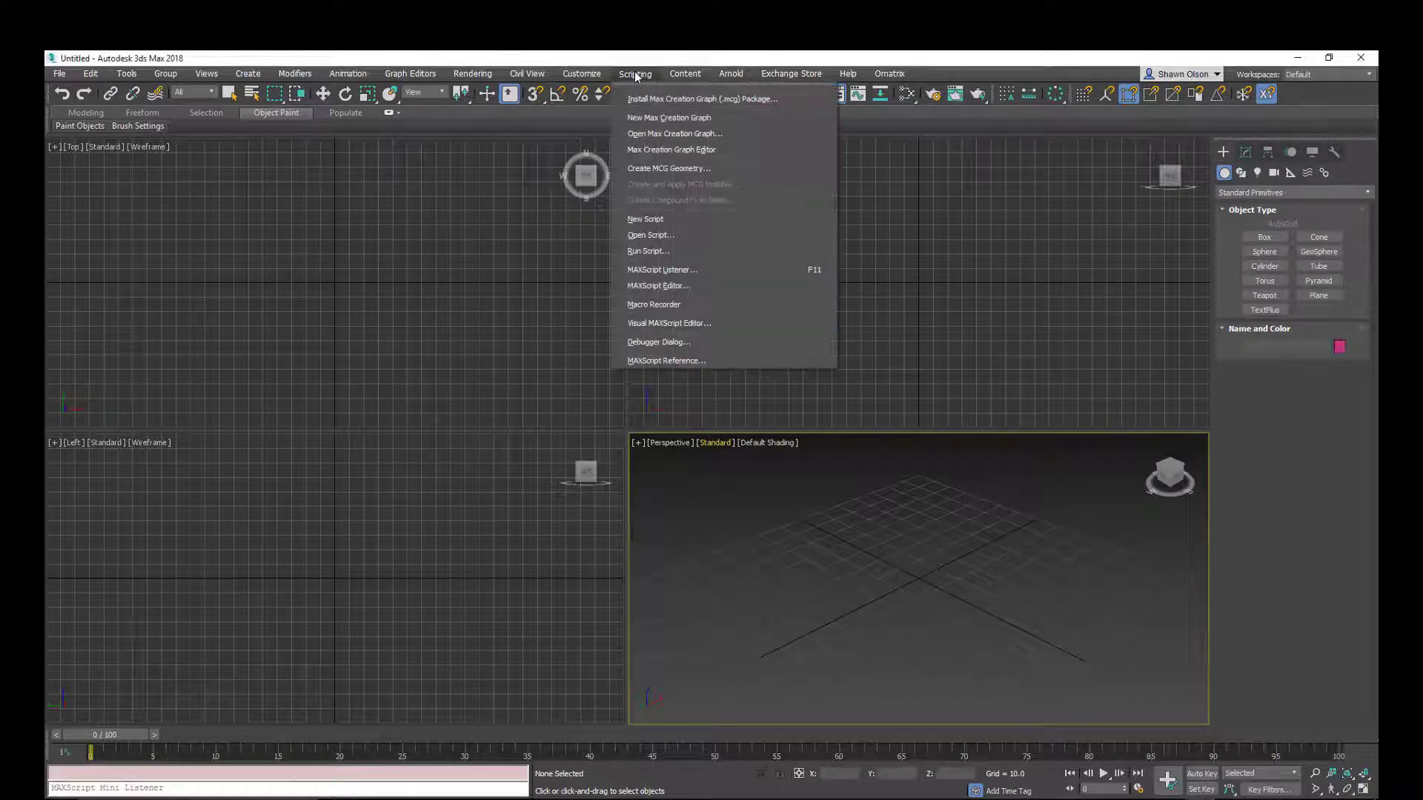
{"action": "left_click", "coordinate": [663, 252]}
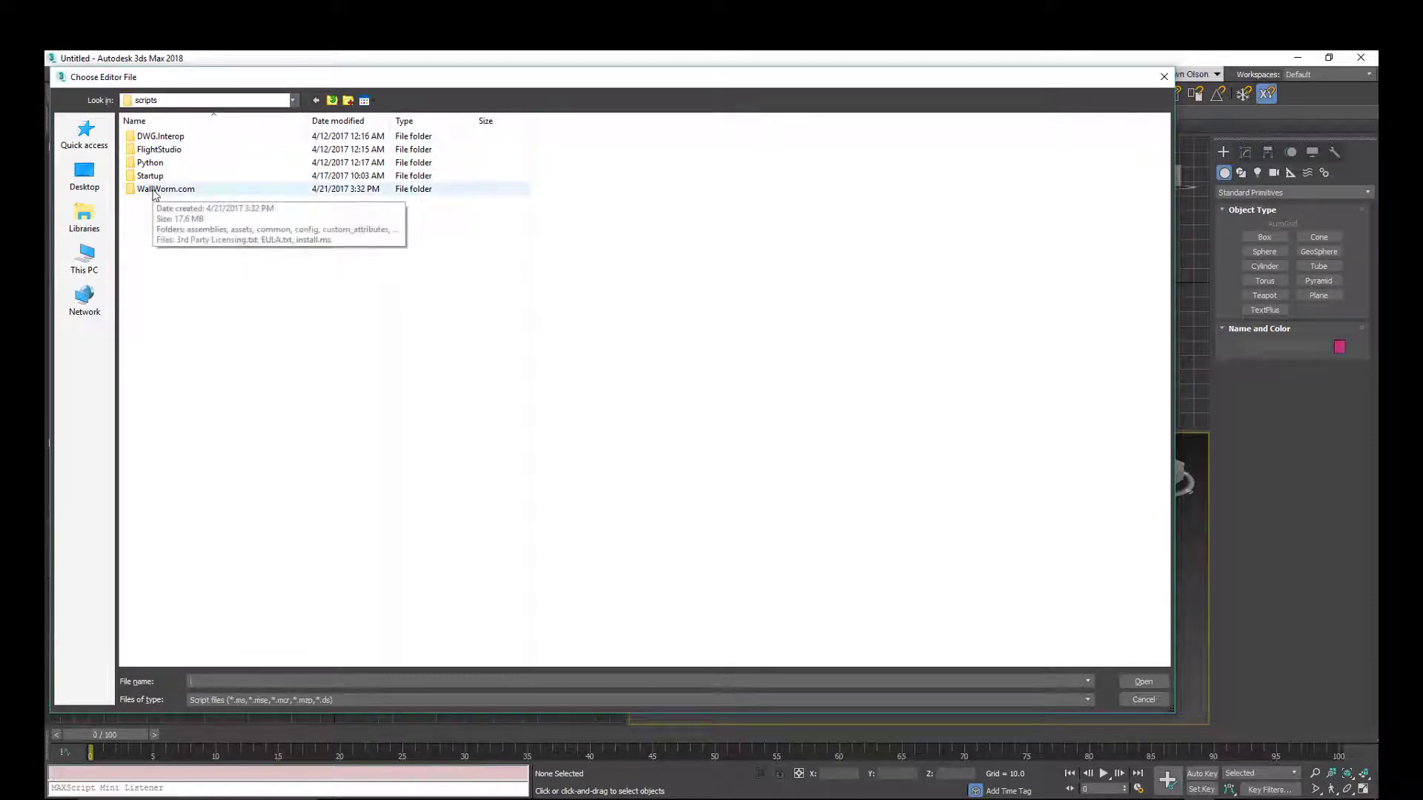
{"action": "double_click", "coordinate": [154, 192]}
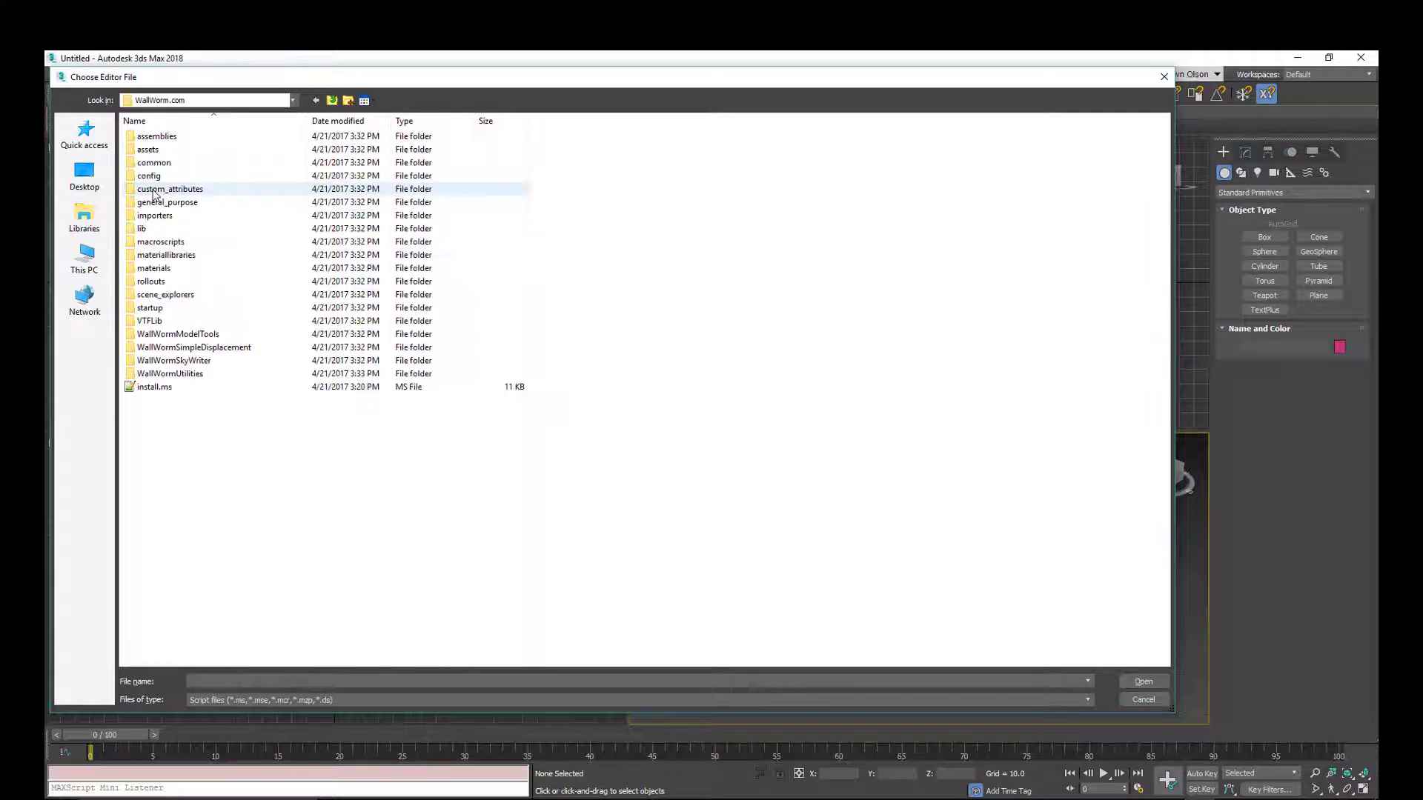
{"action": "double_click", "coordinate": [182, 390]}
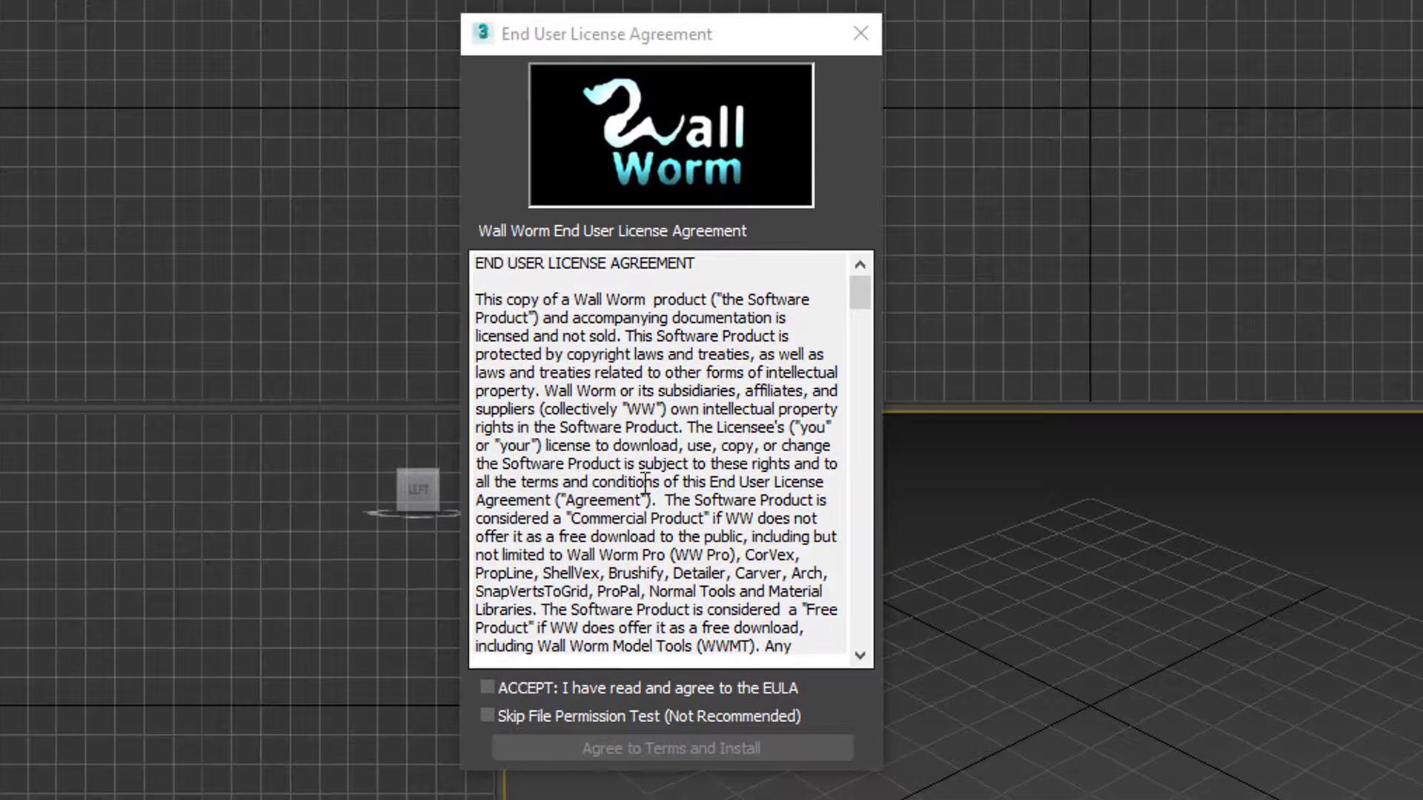
Accept the Wall Worm EULA, install, dismiss both MAXScript messages and raise the activation dialog
{"action": "left_click", "coordinate": [512, 688]}
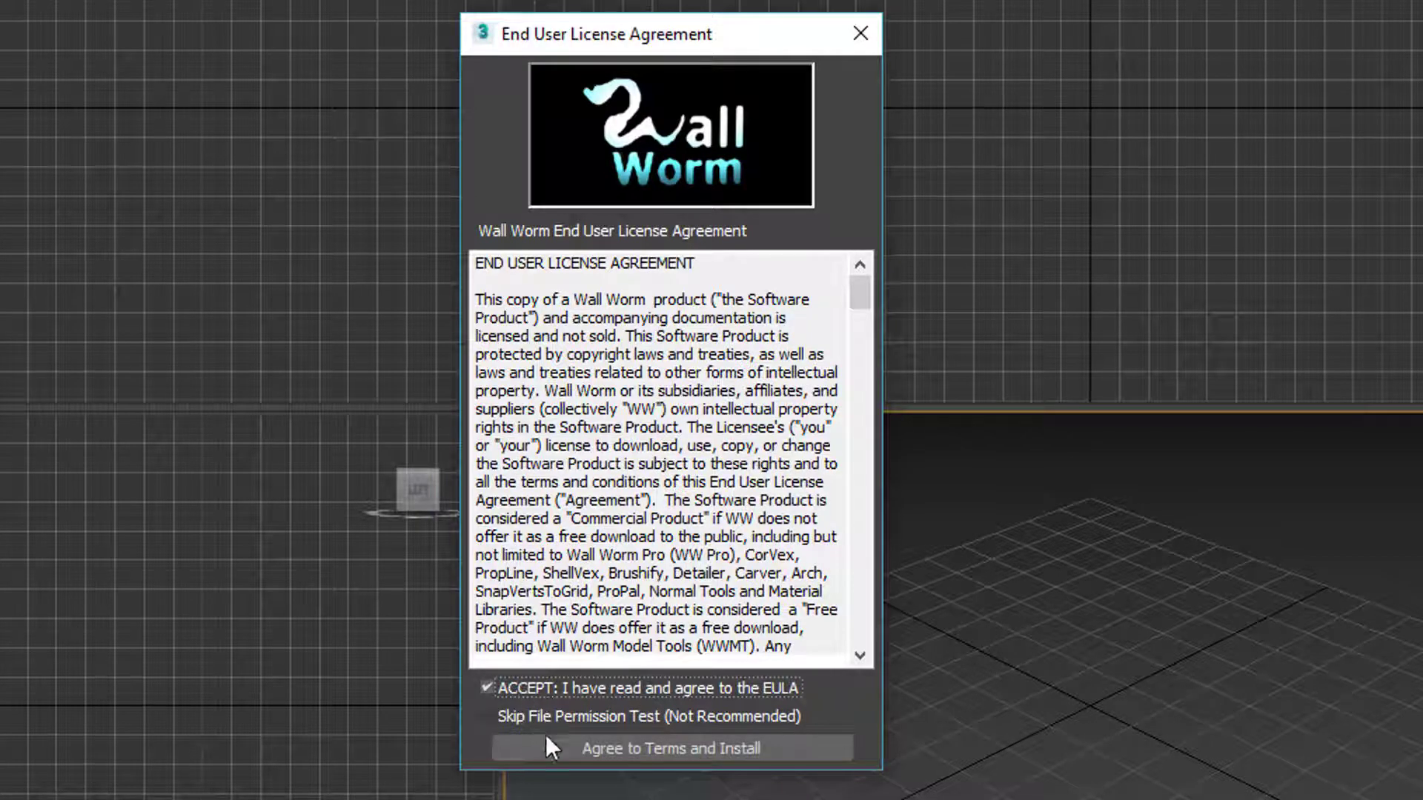
{"action": "left_click", "coordinate": [784, 752]}
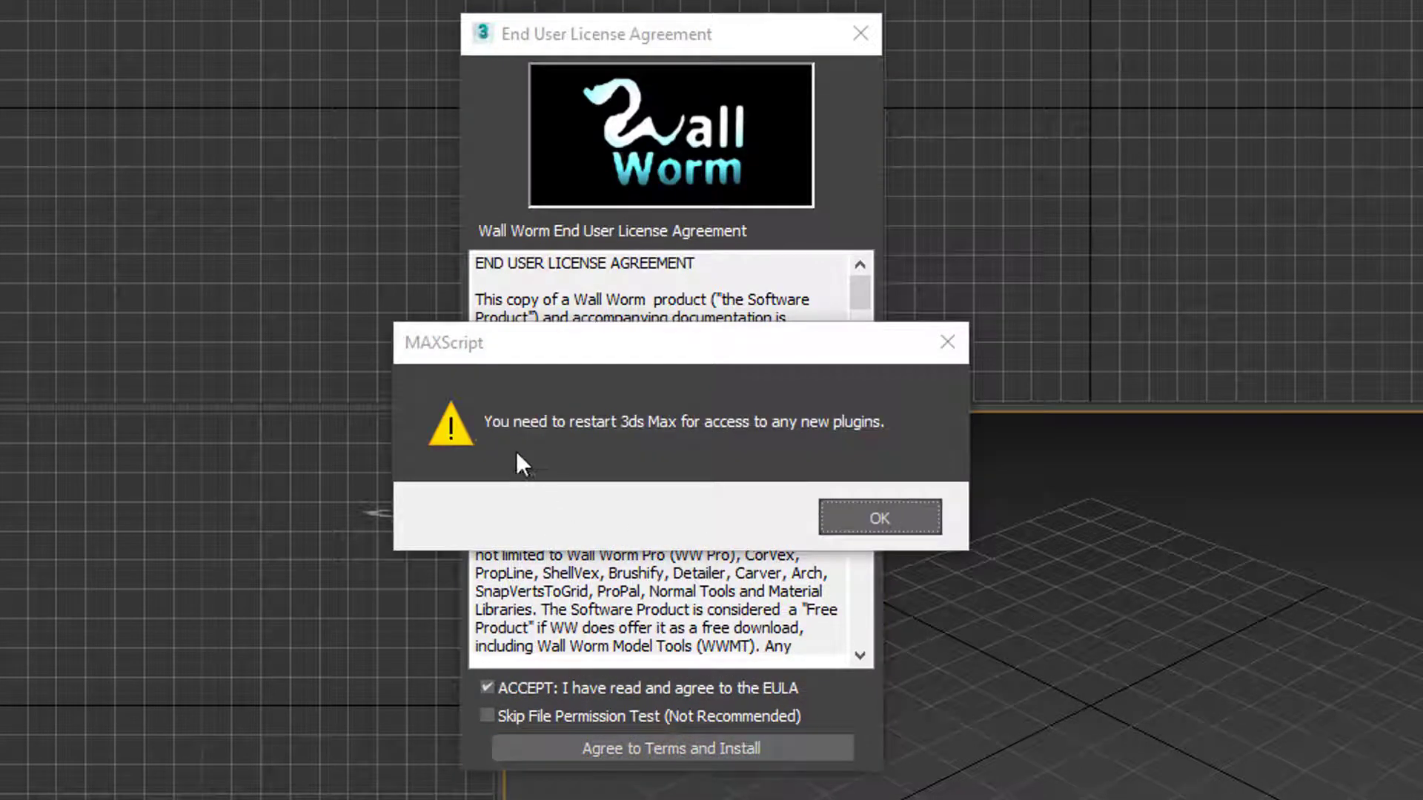
{"action": "left_click", "coordinate": [894, 516]}
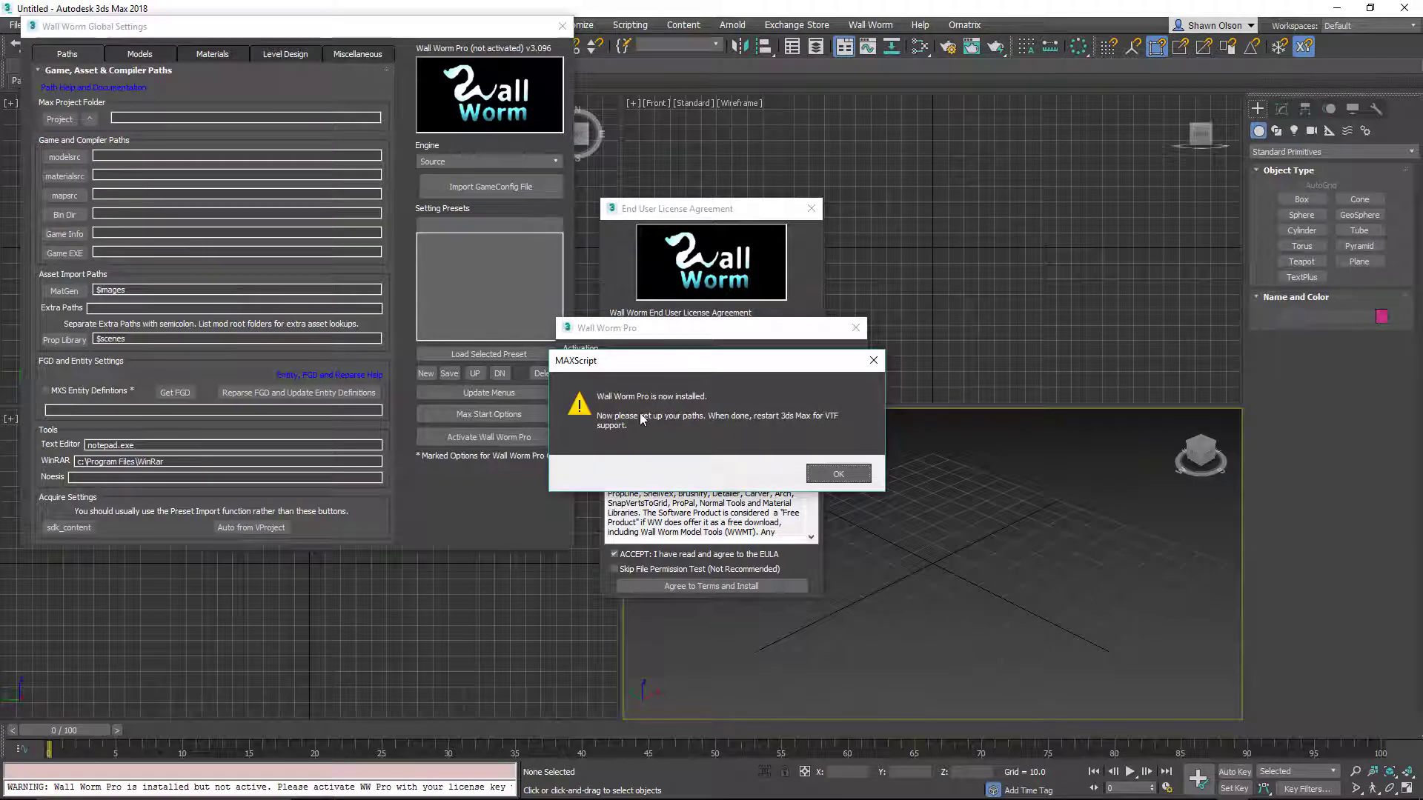
{"action": "left_click", "coordinate": [839, 474]}
{"action": "left_click_drag", "start_coordinate": [696, 329], "coordinate": [722, 30]}
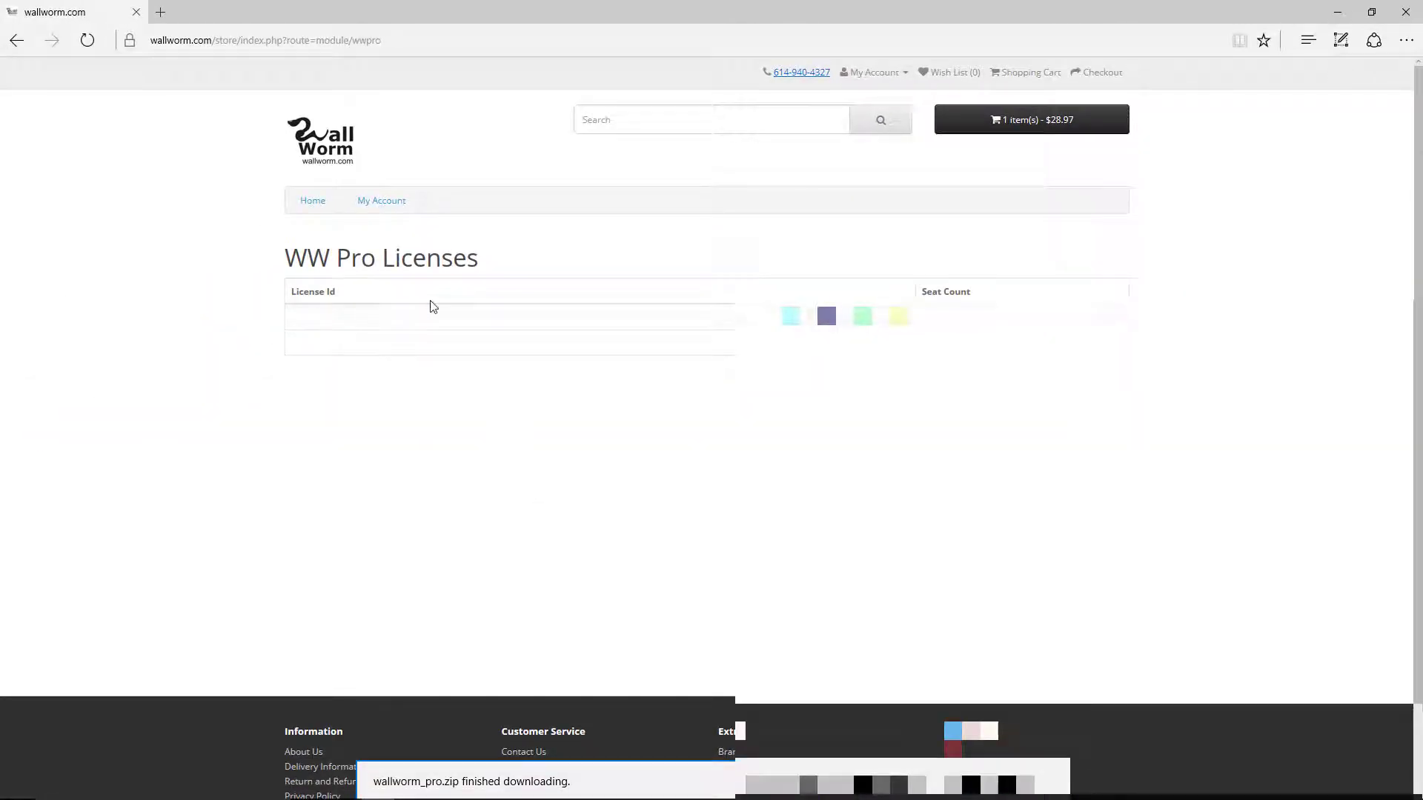
Copy the license ID listed under WW Pro Licenses on the Wall Worm store page
{"action": "left_click_drag", "start_coordinate": [745, 316], "coordinate": [909, 316]}
{"action": "right_click", "coordinate": [911, 323]}
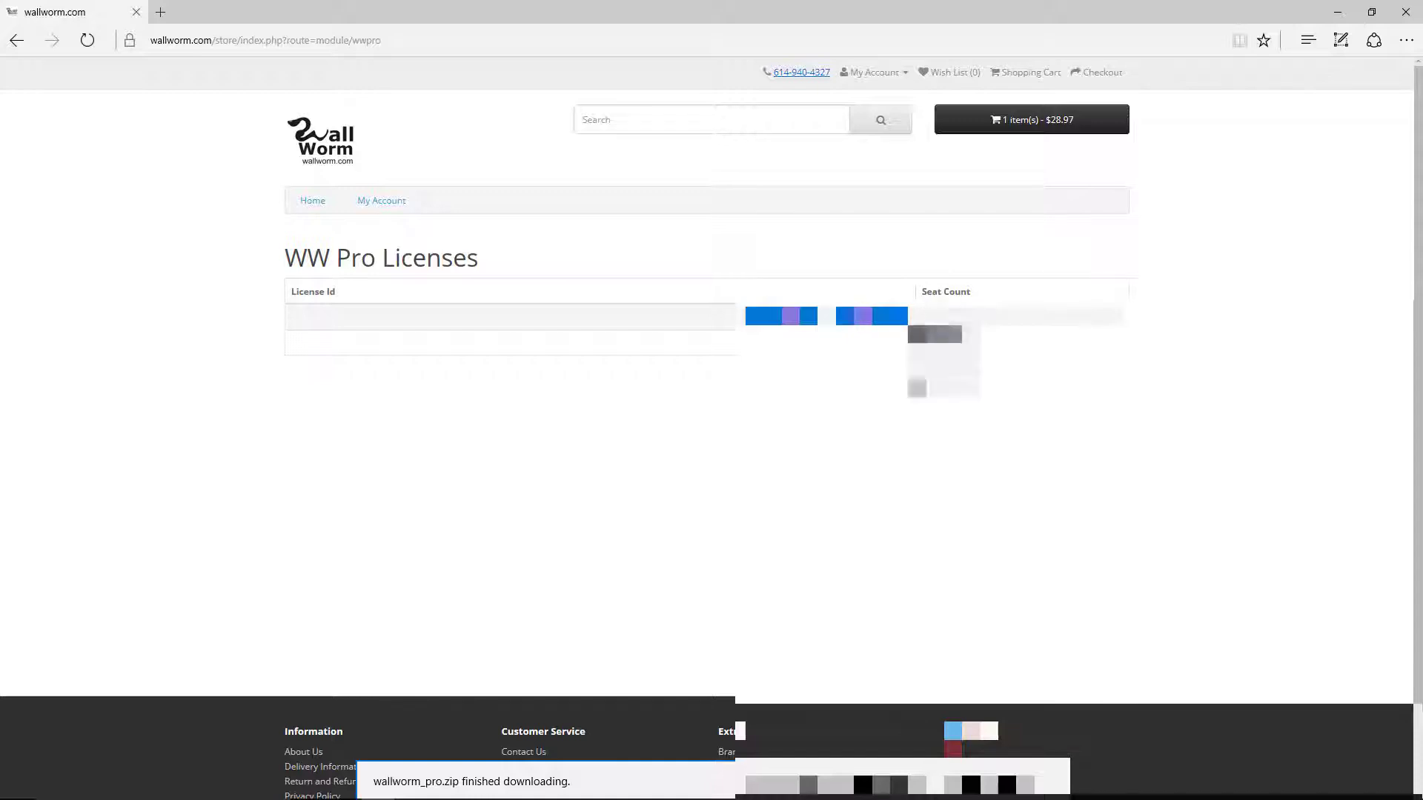
{"action": "left_click", "coordinate": [926, 335]}
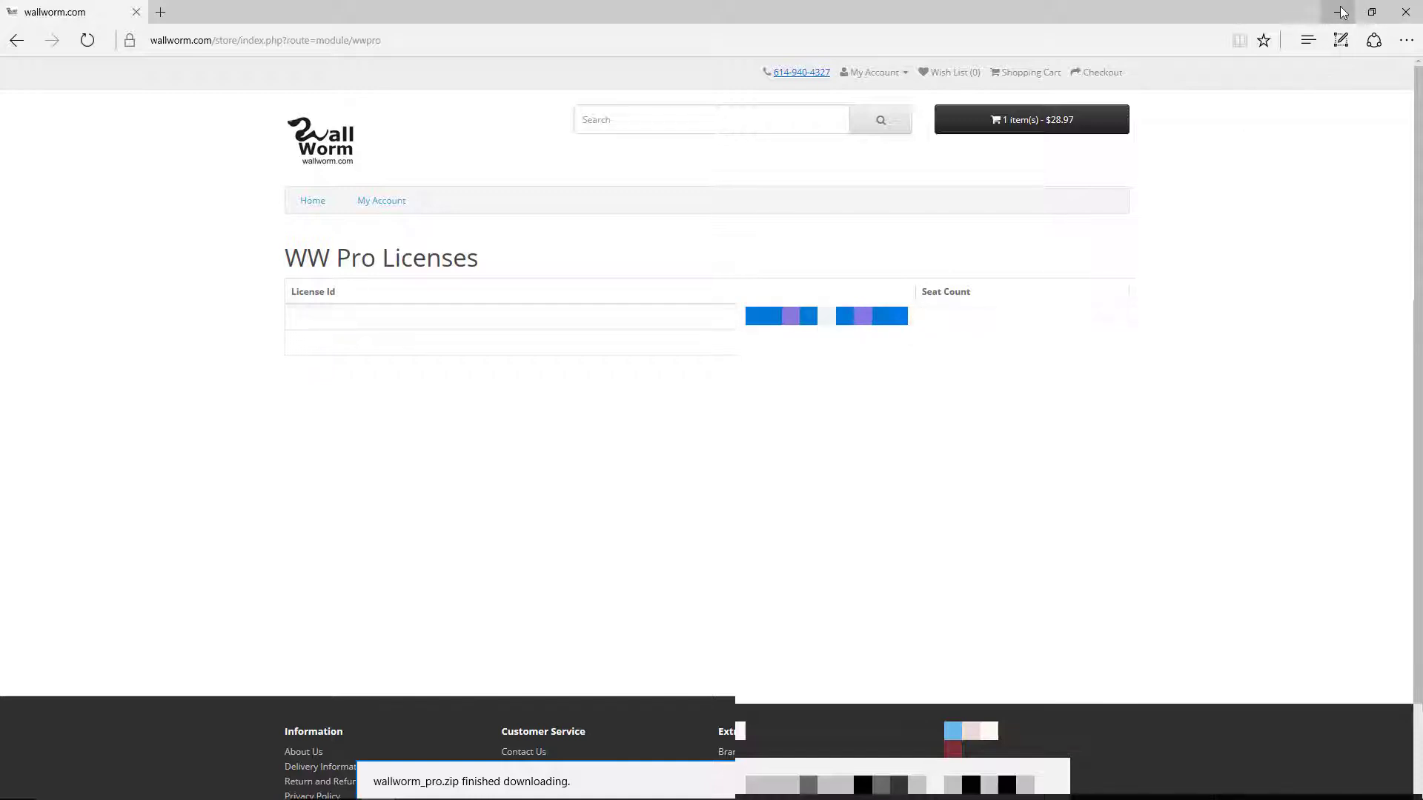
Paste the copied license ID into Enter License Key, validate it, and close the activation window
{"action": "left_click", "coordinate": [1338, 12]}
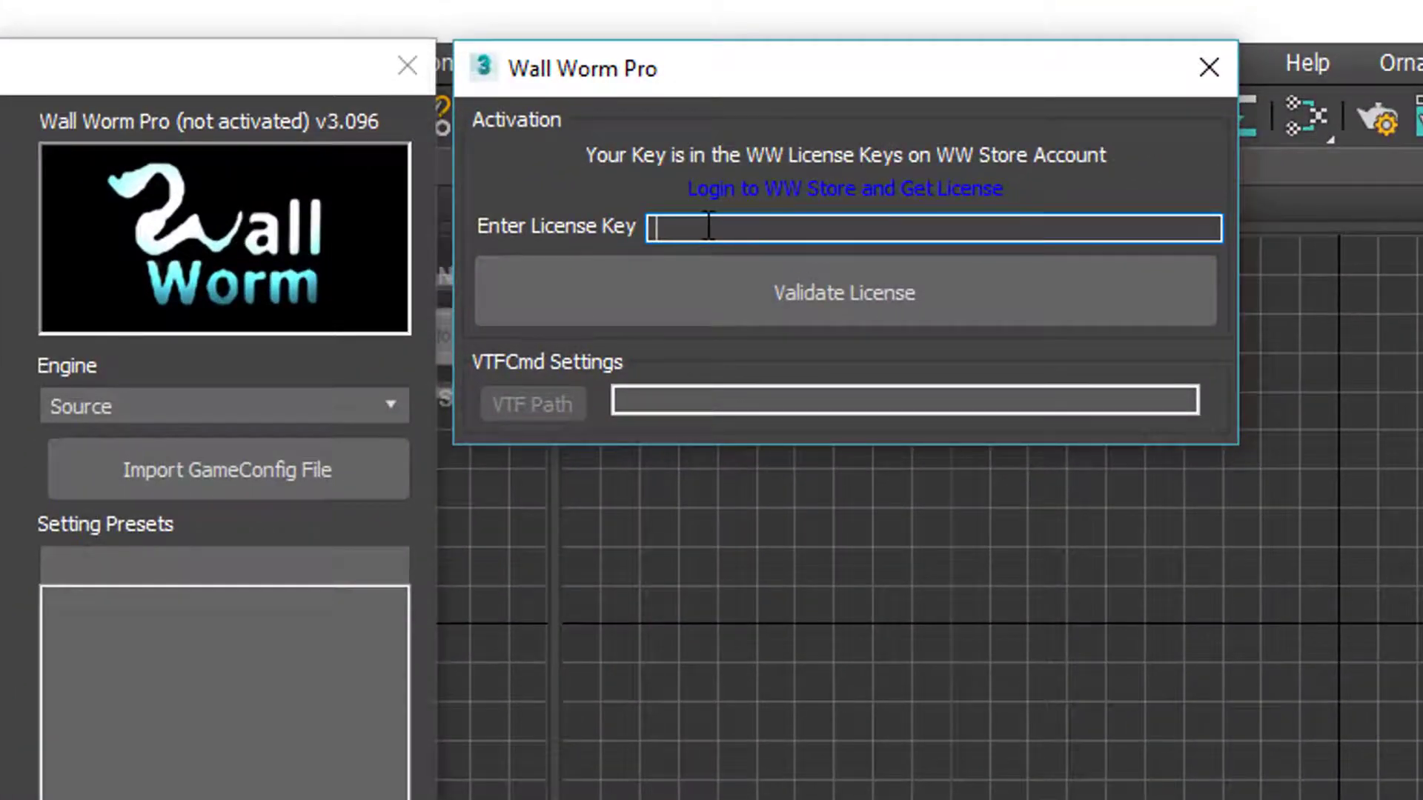
{"action": "right_click", "coordinate": [690, 133]}
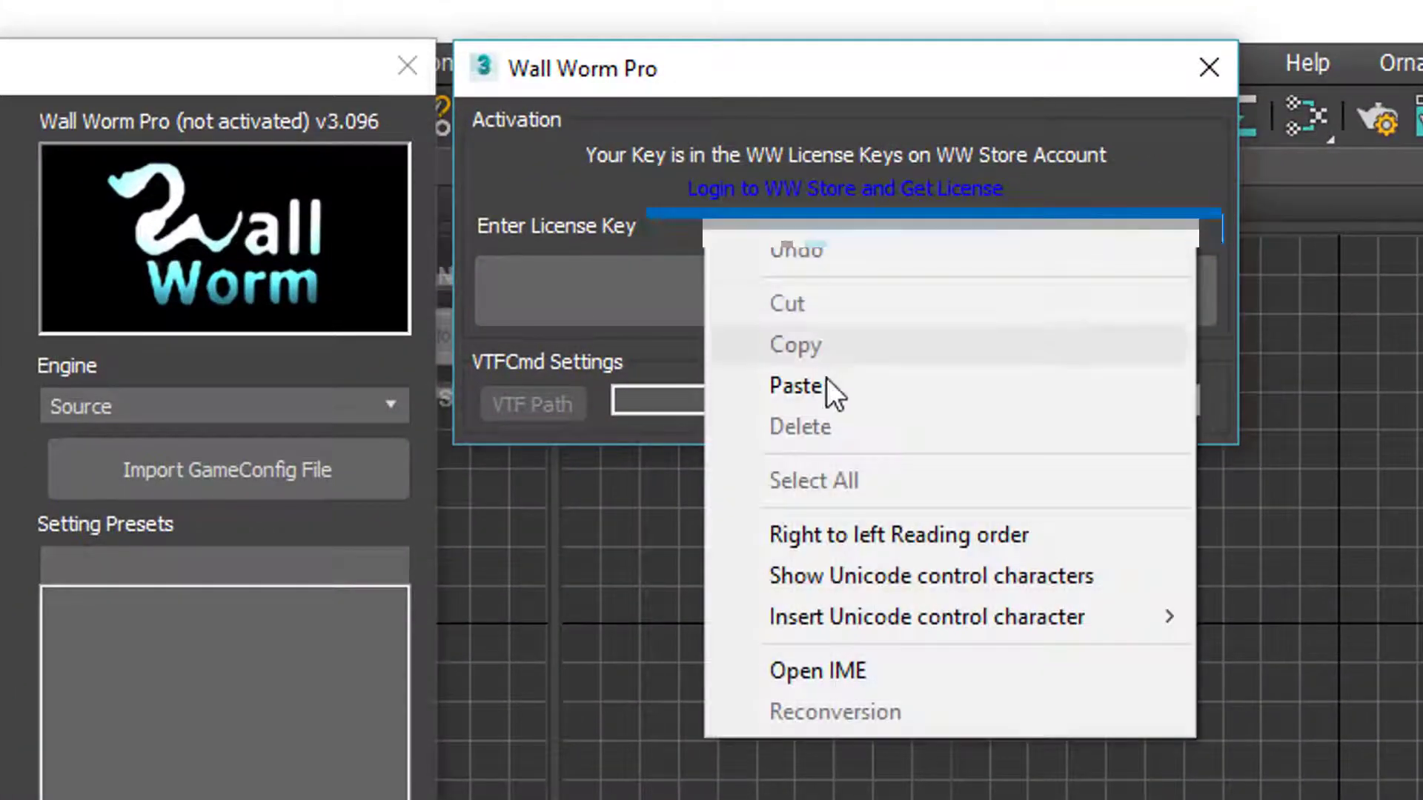
{"action": "left_click", "coordinate": [826, 384]}
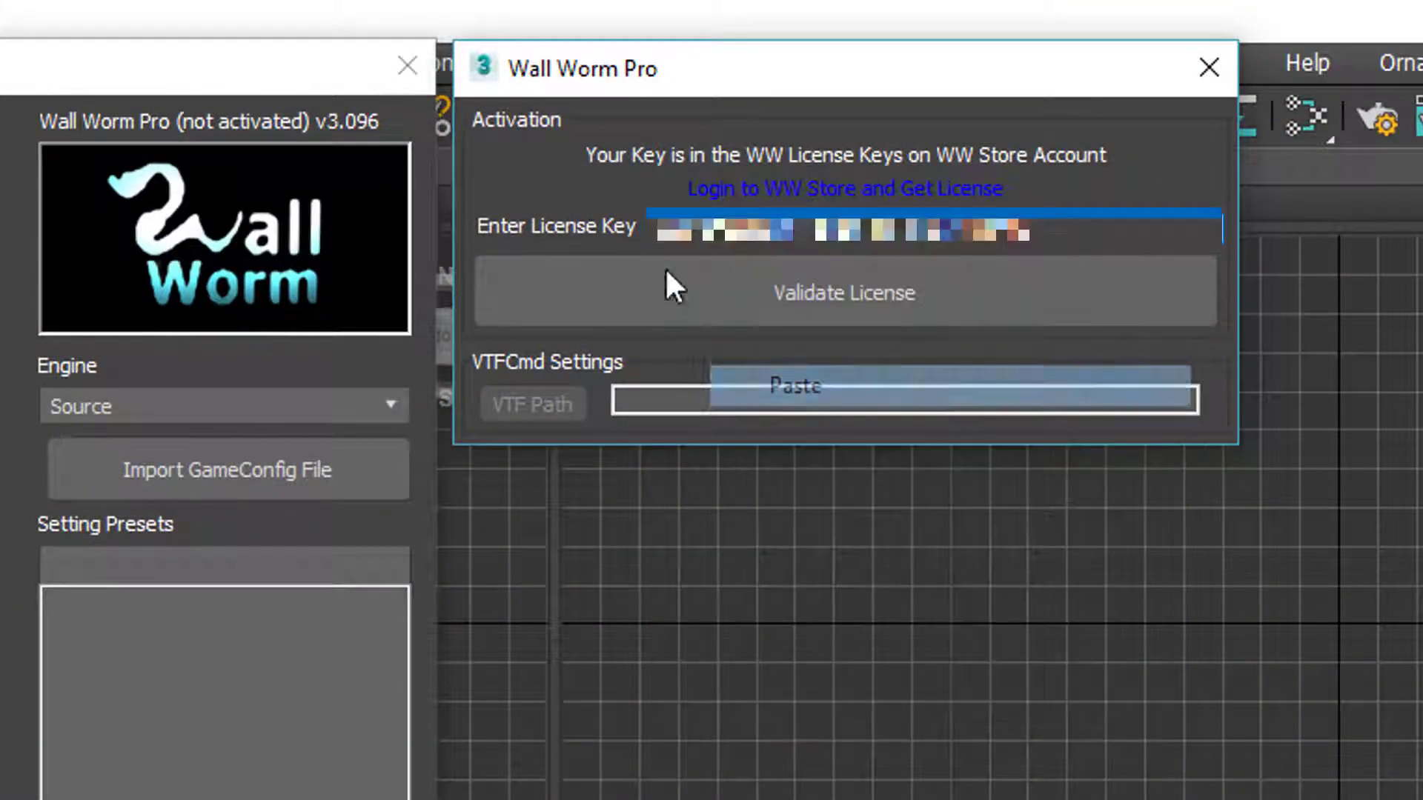
{"action": "left_click", "coordinate": [926, 289]}
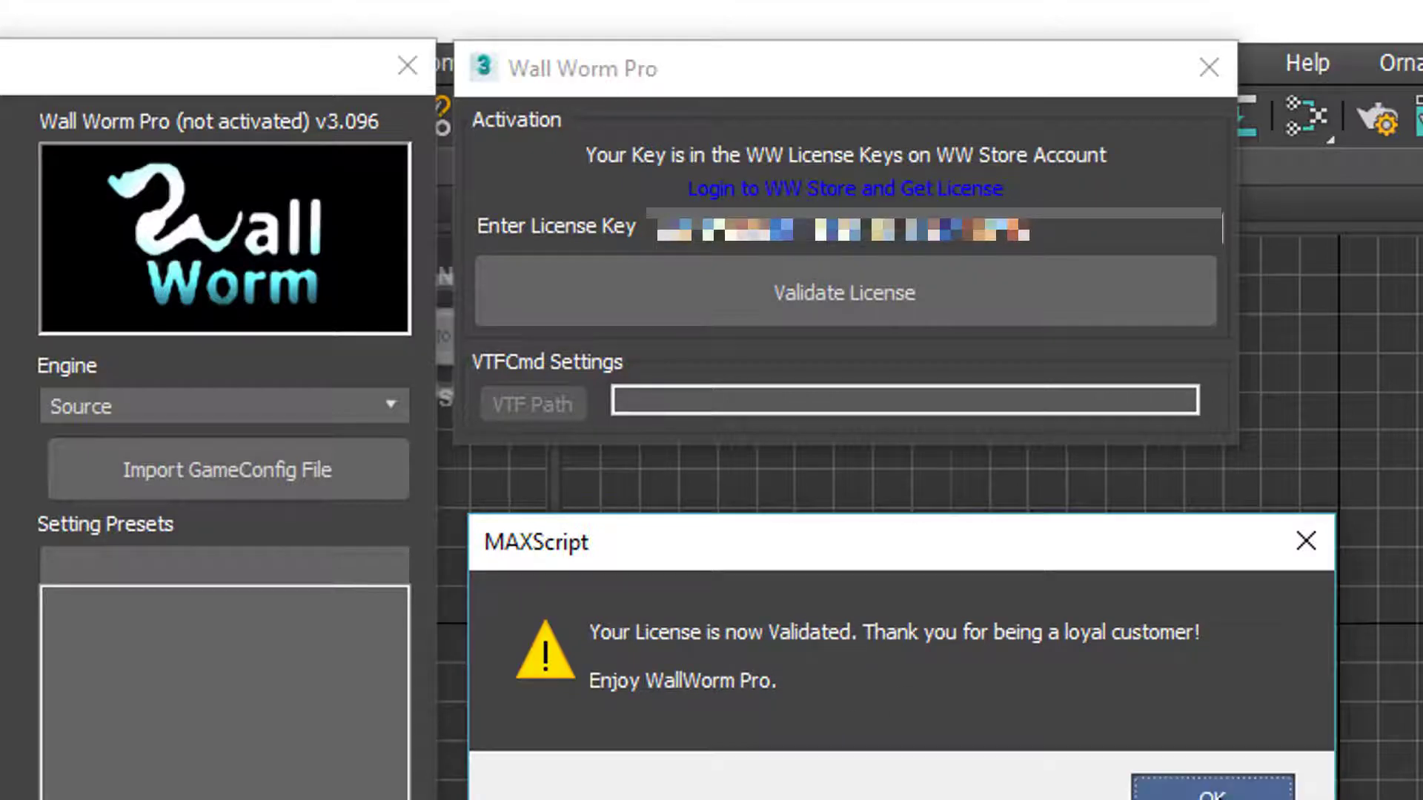
{"action": "left_click", "coordinate": [1213, 790]}
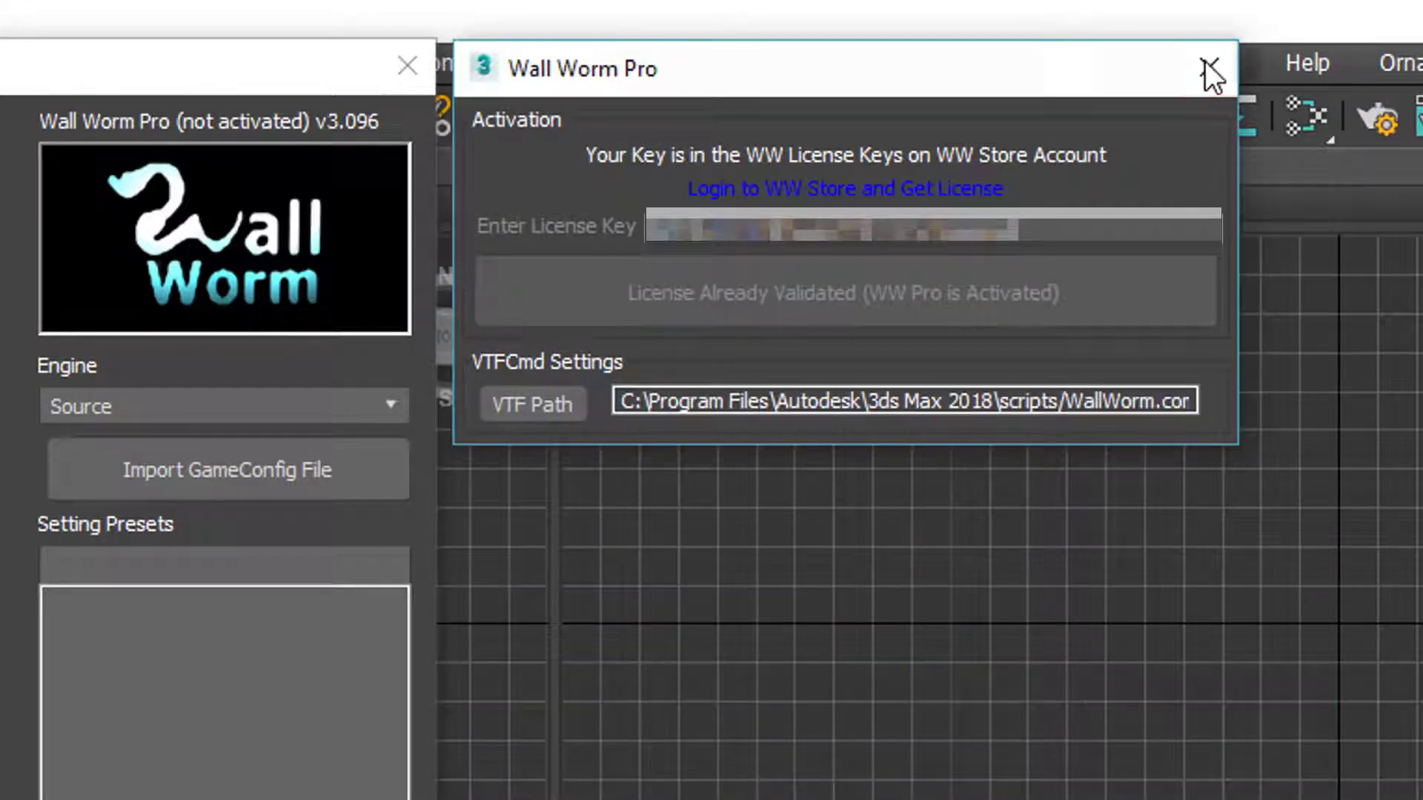
{"action": "left_click", "coordinate": [1206, 65]}
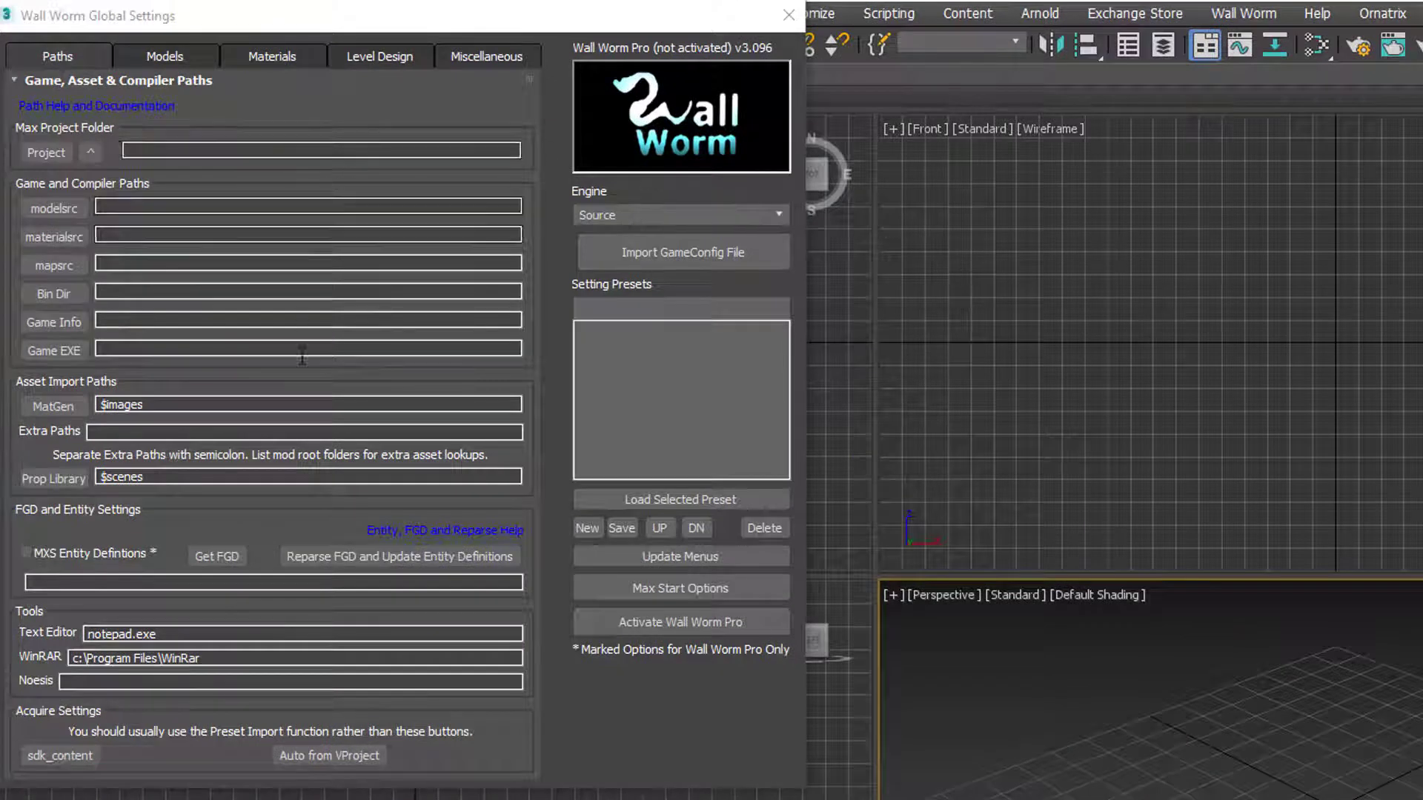
Import the Counter-Strike: Global Offensive GameConfig.txt from its bin folder as a preset
{"action": "left_click", "coordinate": [680, 252]}
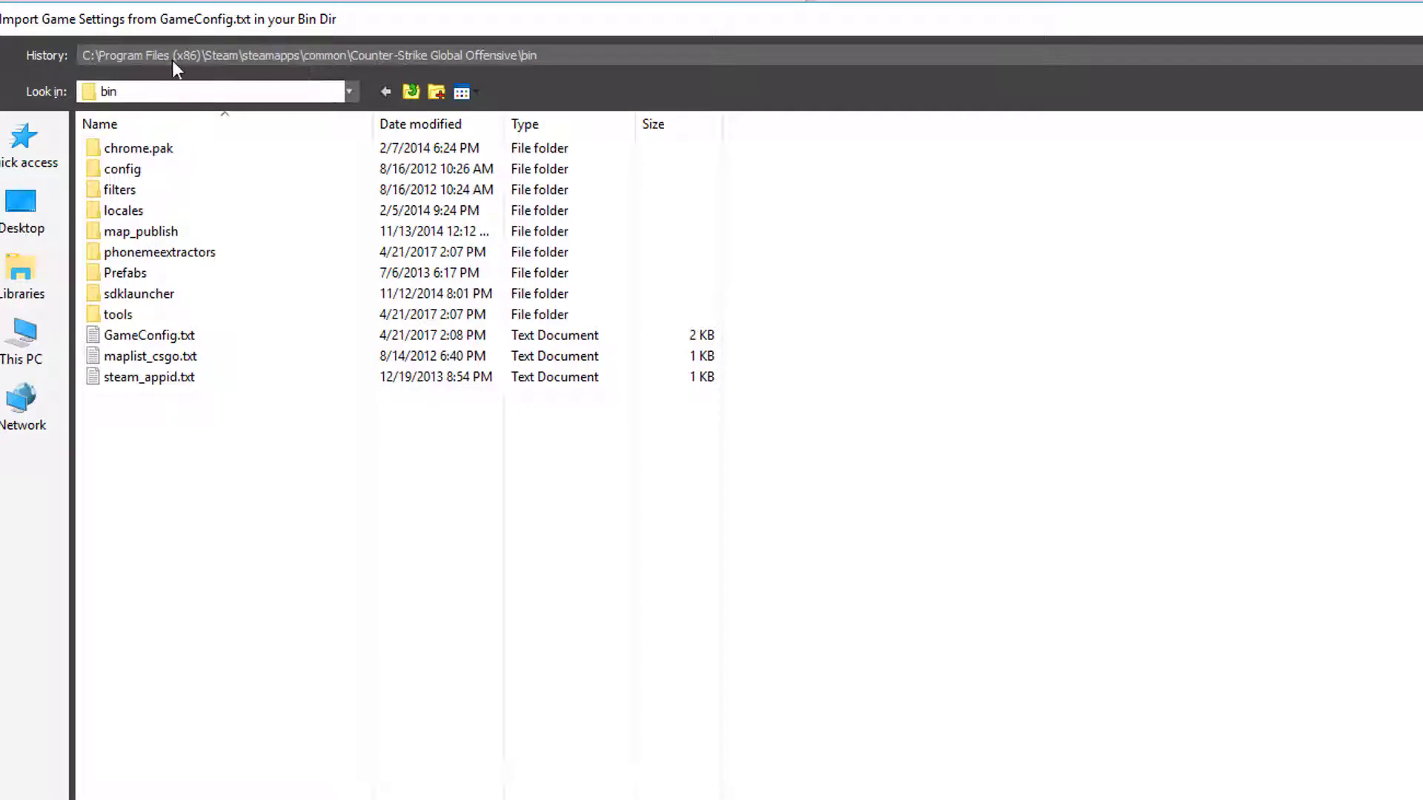
{"action": "left_click", "coordinate": [207, 56]}
{"action": "left_click", "coordinate": [206, 55]}
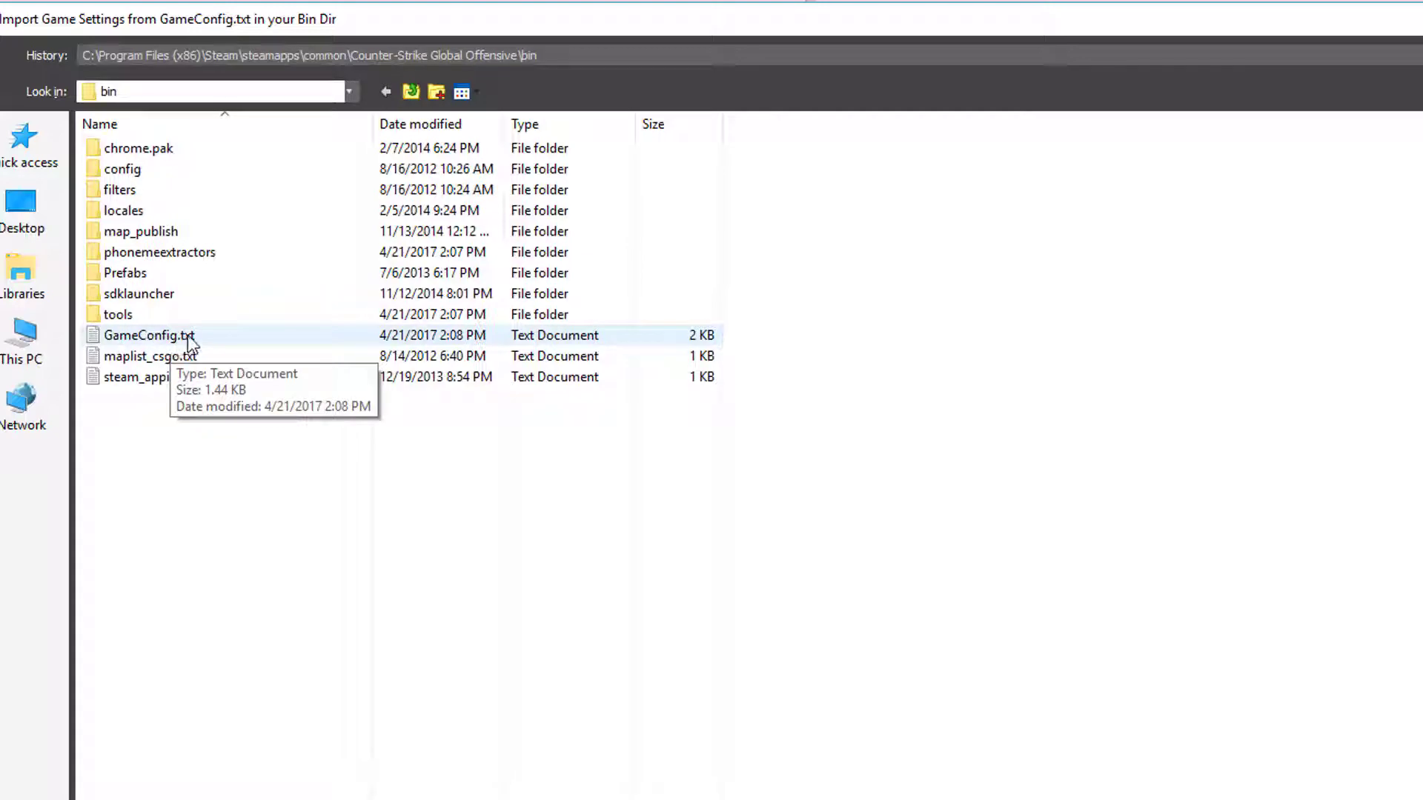
{"action": "double_click", "coordinate": [149, 335]}
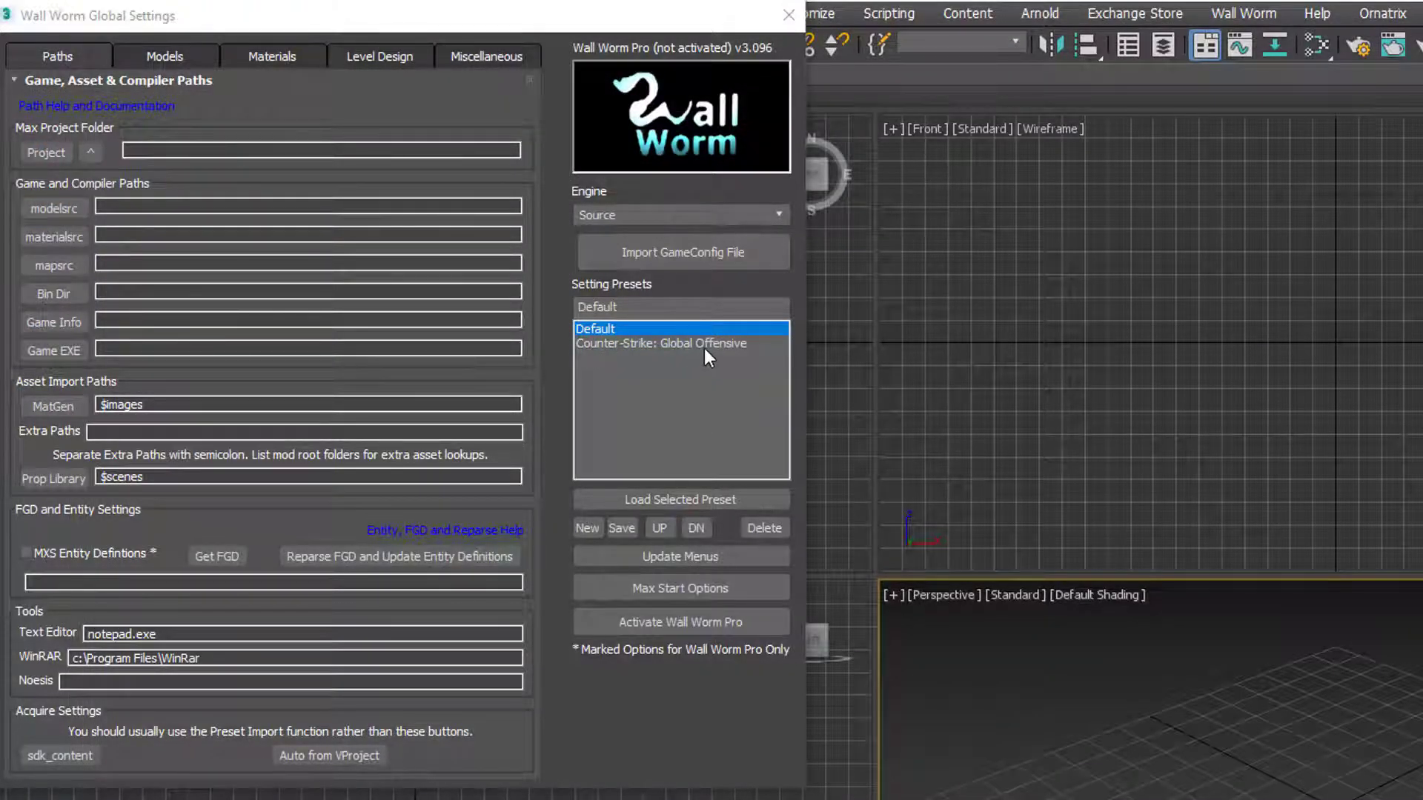
Import Black Mesa's GameConfig.txt from its bin folder as a second preset
{"action": "left_click", "coordinate": [668, 250]}
{"action": "left_click", "coordinate": [314, 49]}
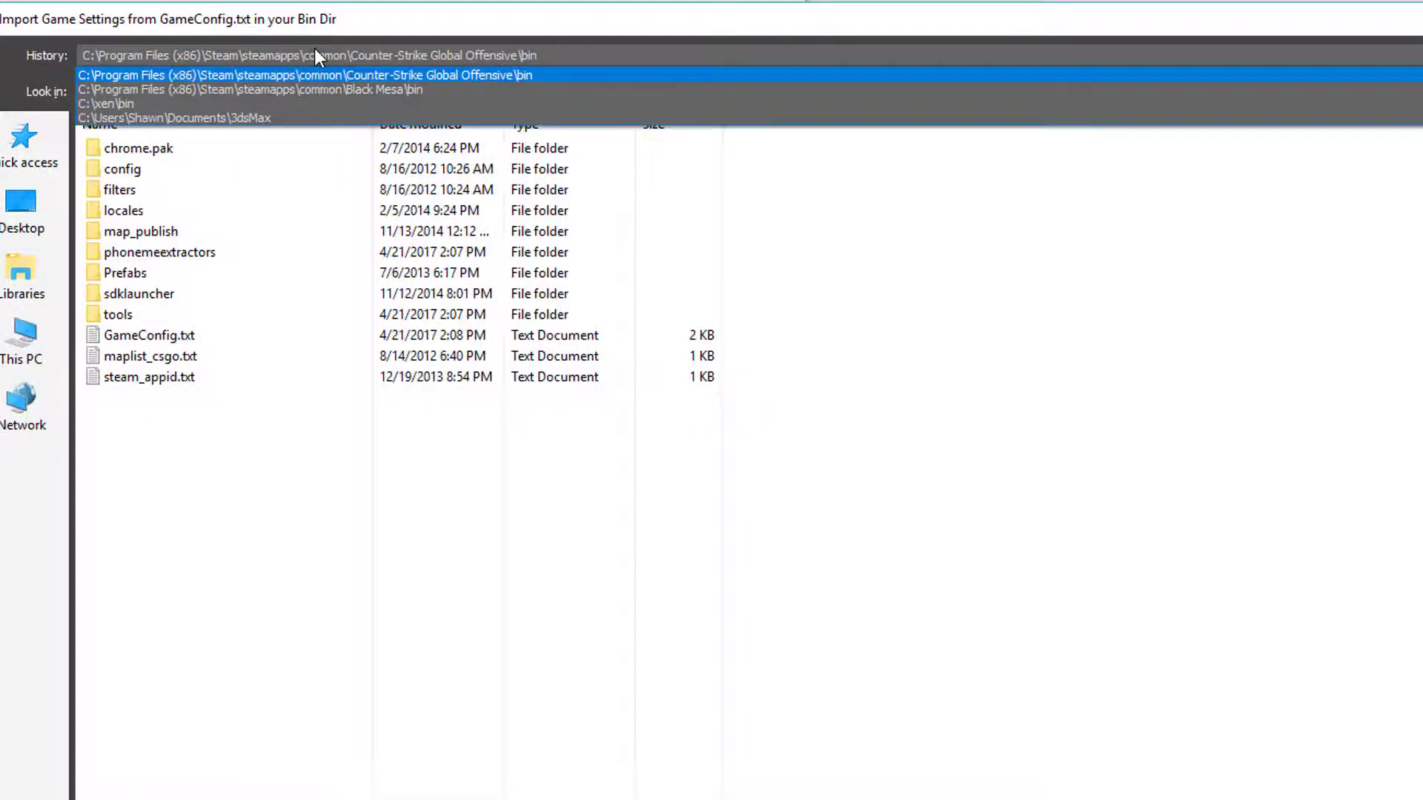
{"action": "left_click", "coordinate": [332, 89]}
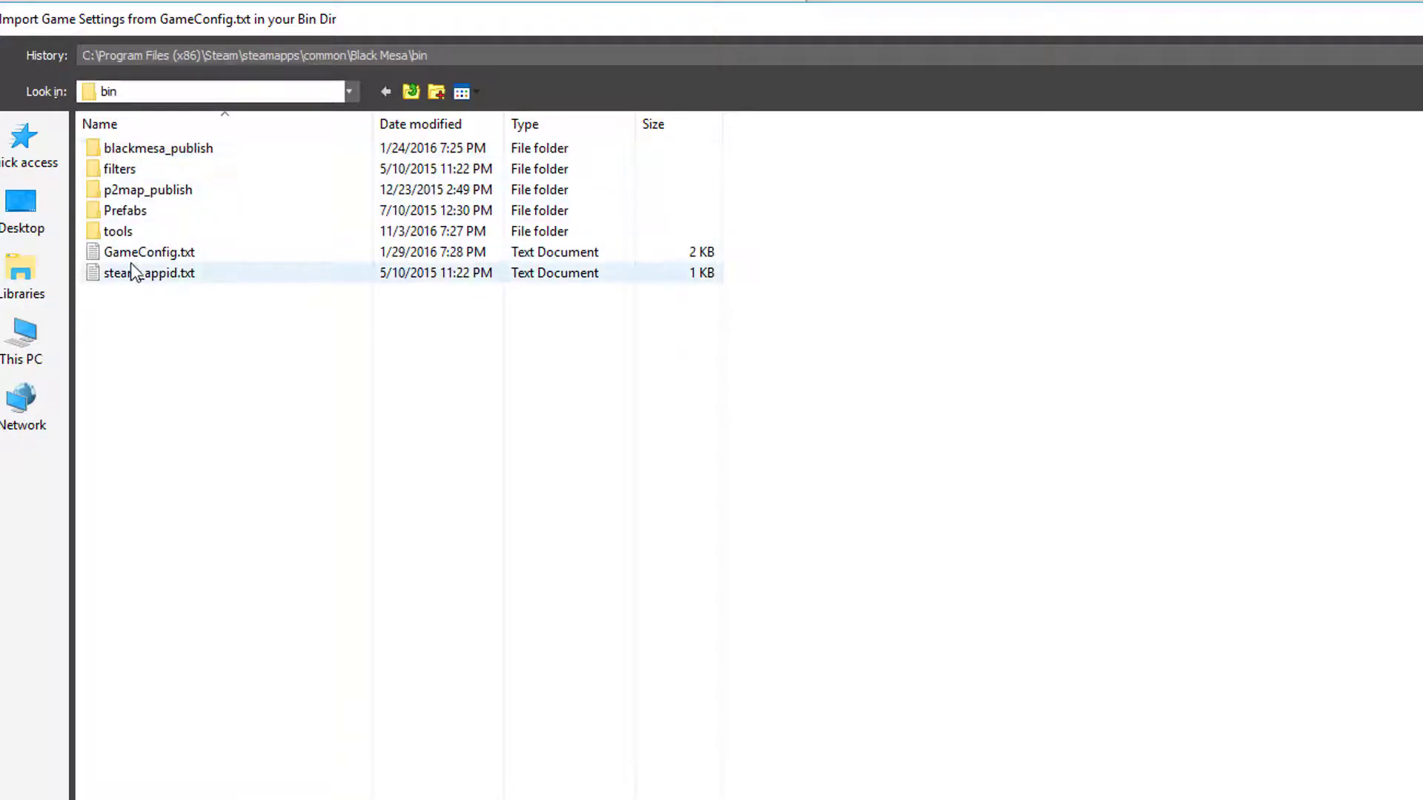
{"action": "double_click", "coordinate": [187, 255]}
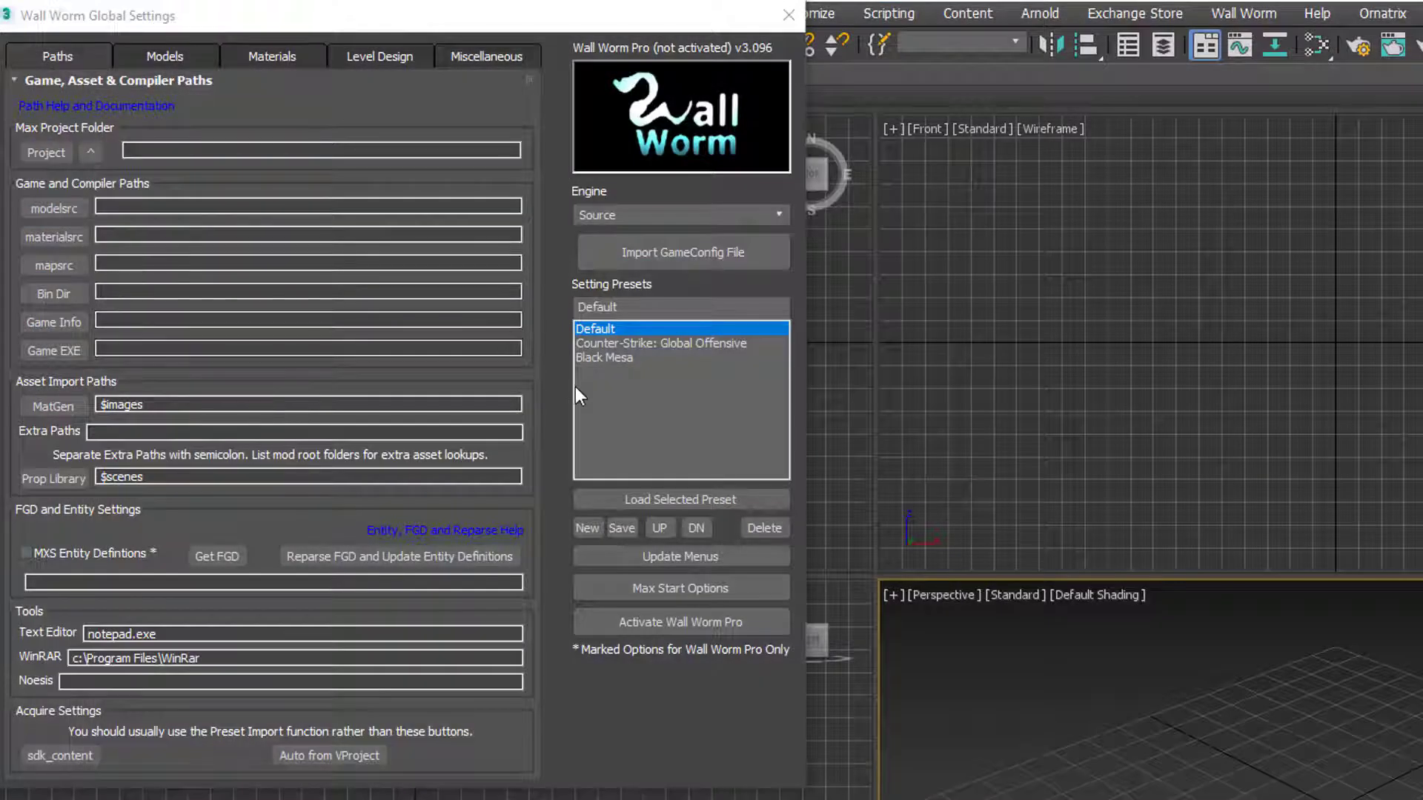
Load the Counter-Strike: Global Offensive preset and reparse the FGD to update entity definitions
{"action": "left_click", "coordinate": [653, 343]}
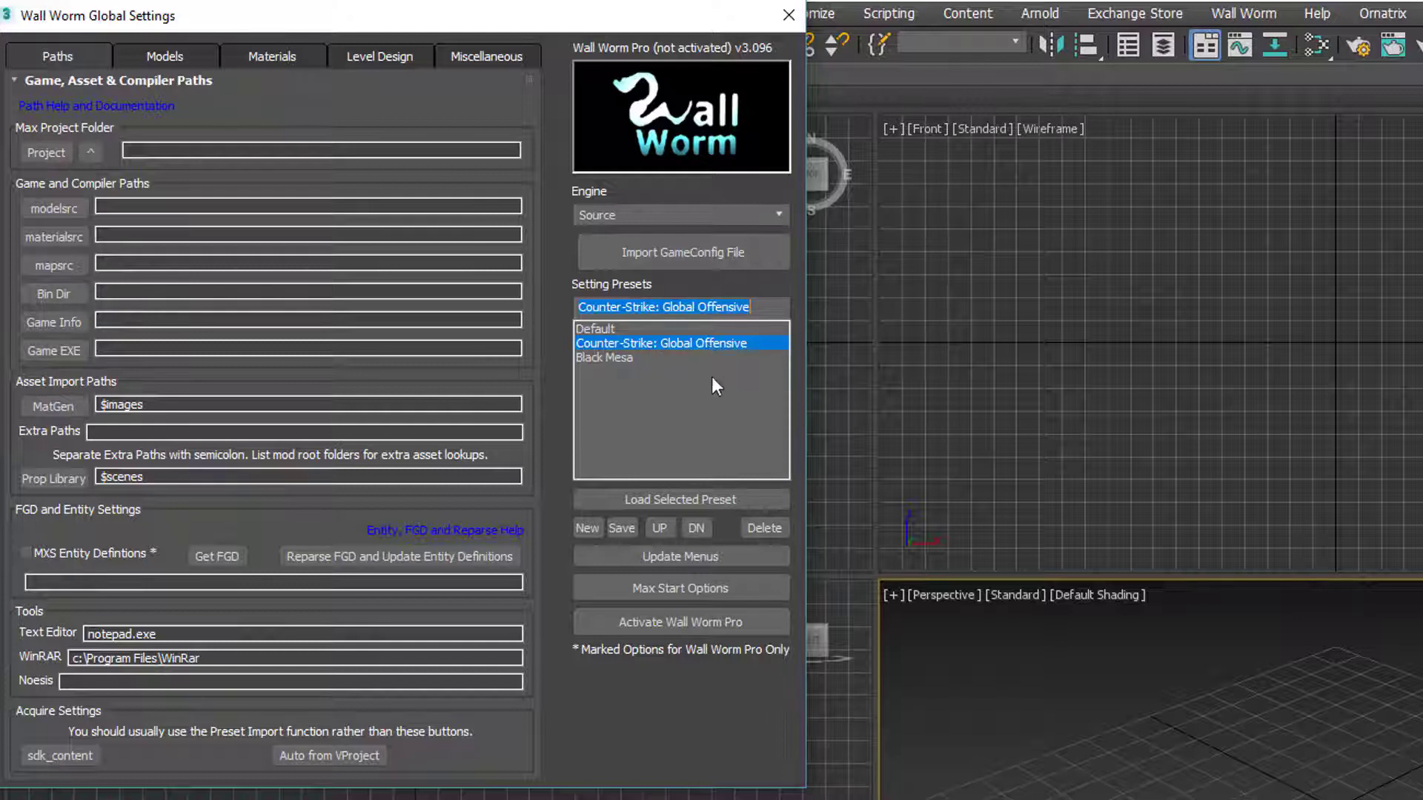
{"action": "left_click", "coordinate": [651, 501]}
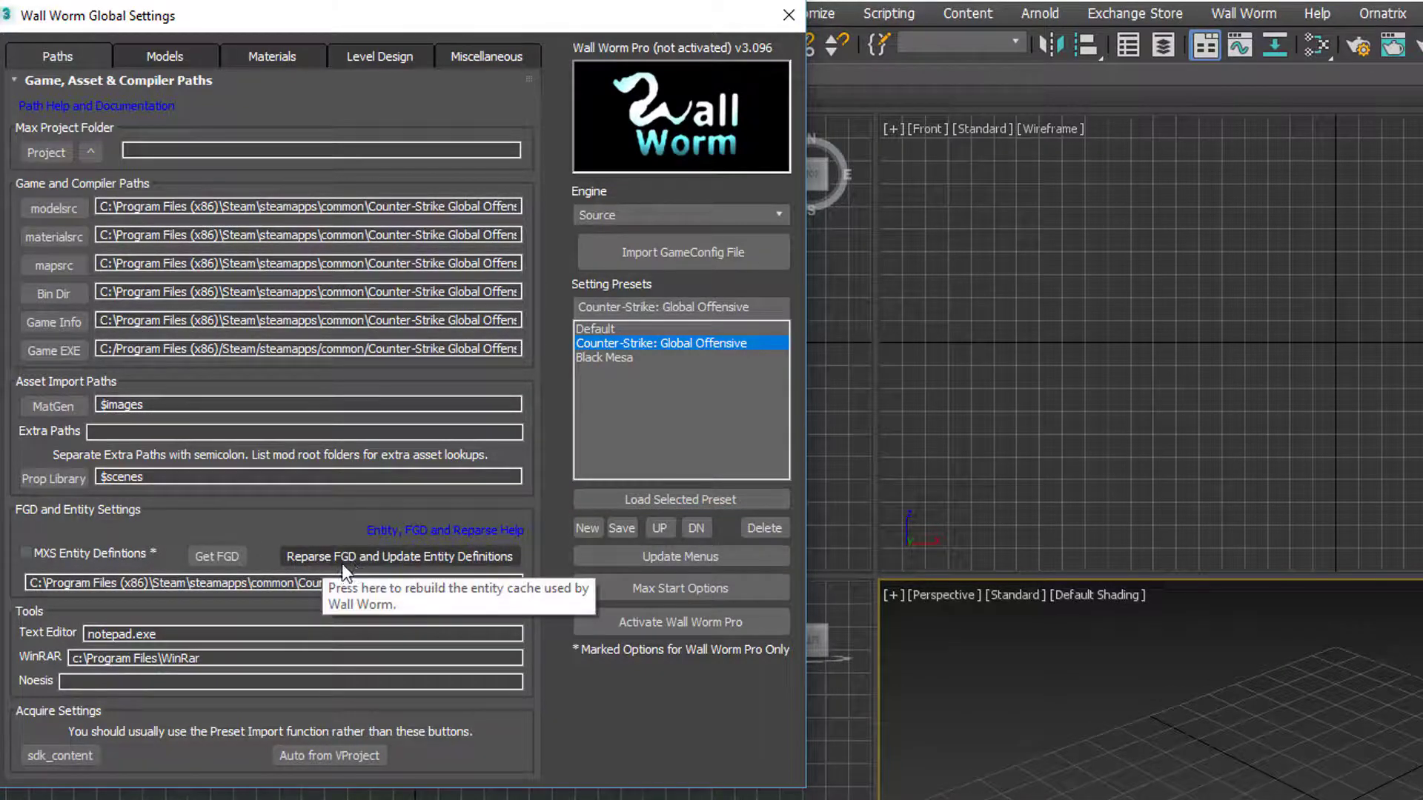
{"action": "left_click", "coordinate": [417, 567]}
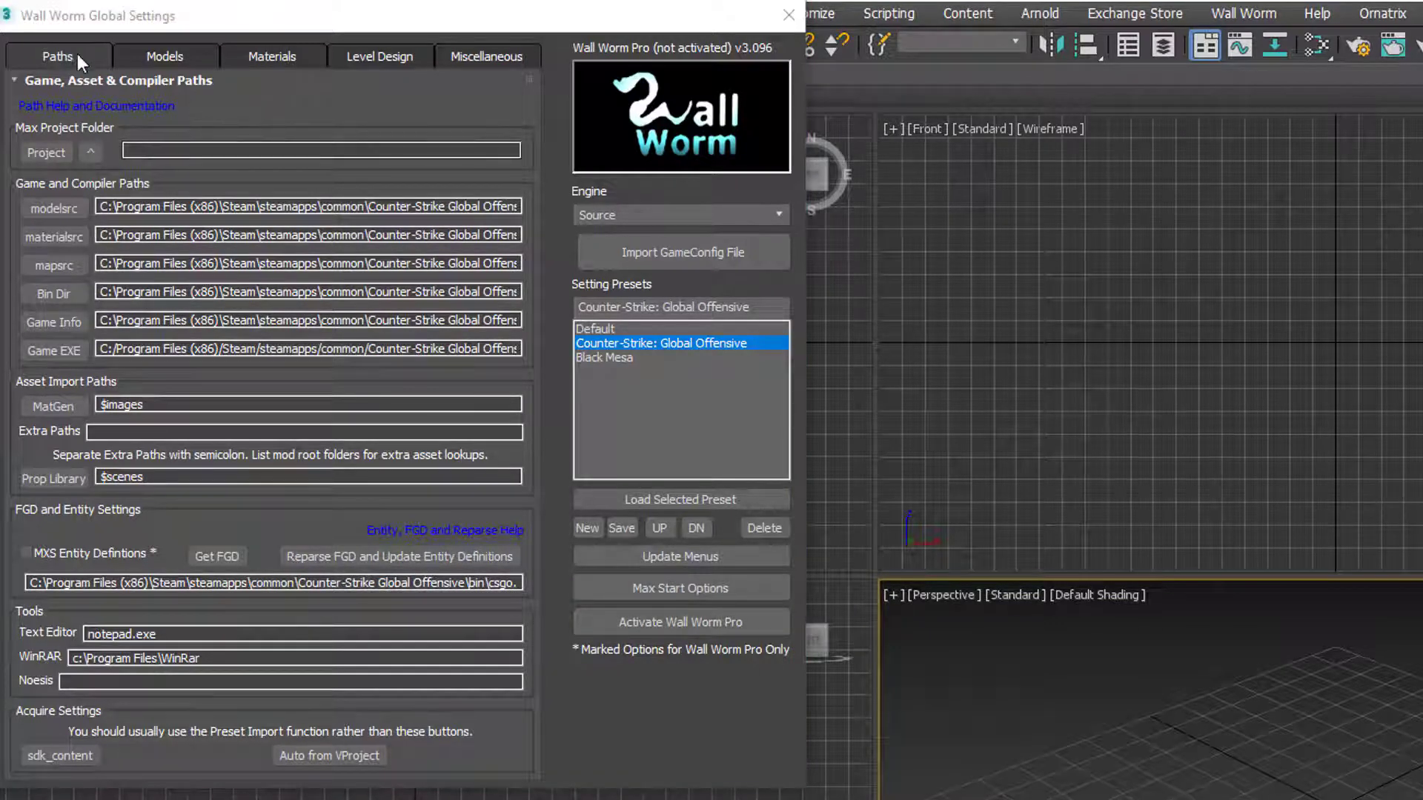
Look through the Models, Materials, Level Design and Miscellaneous settings pages
{"action": "left_click", "coordinate": [147, 55]}
{"action": "left_click", "coordinate": [245, 54]}
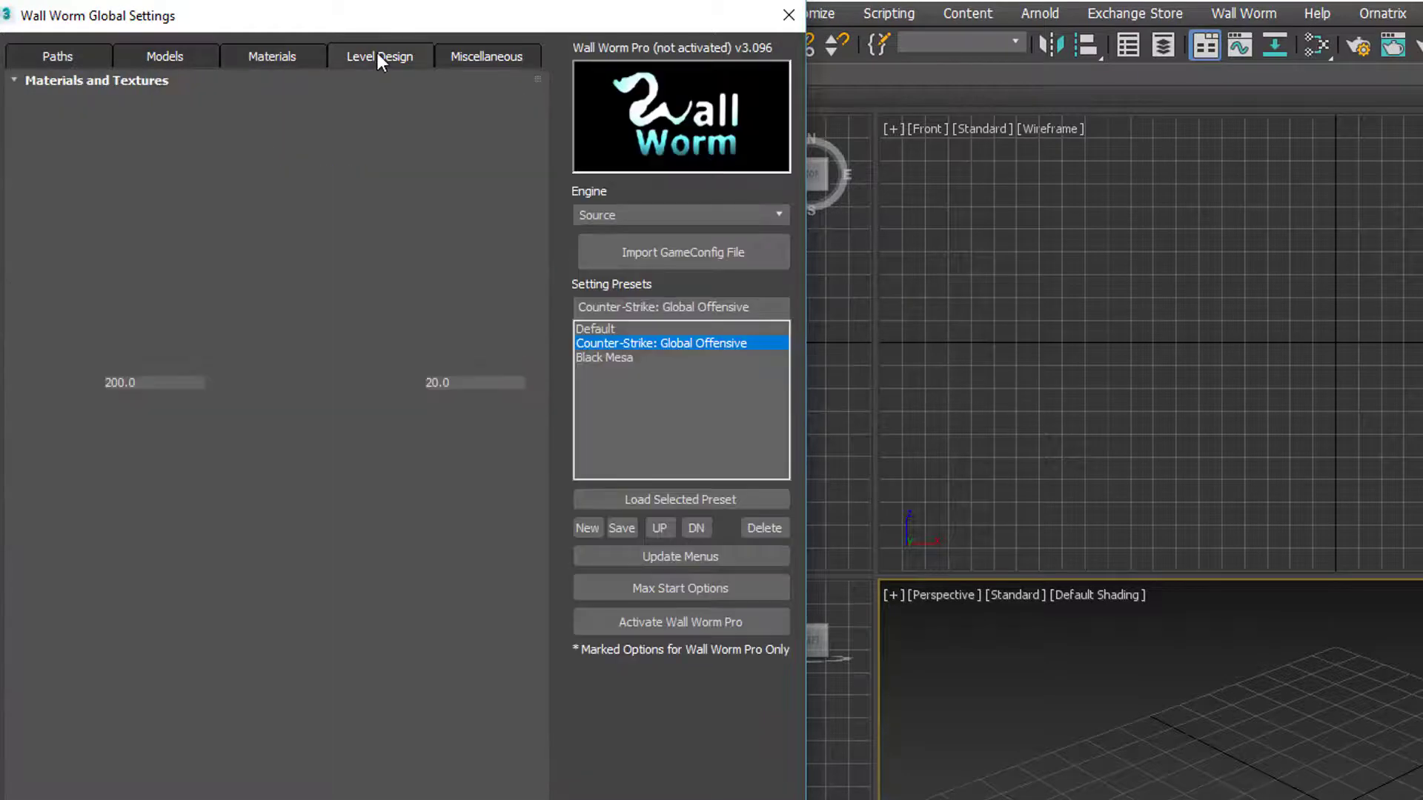
{"action": "left_click", "coordinate": [376, 54]}
{"action": "left_click", "coordinate": [467, 55]}
{"action": "left_click", "coordinate": [48, 57]}
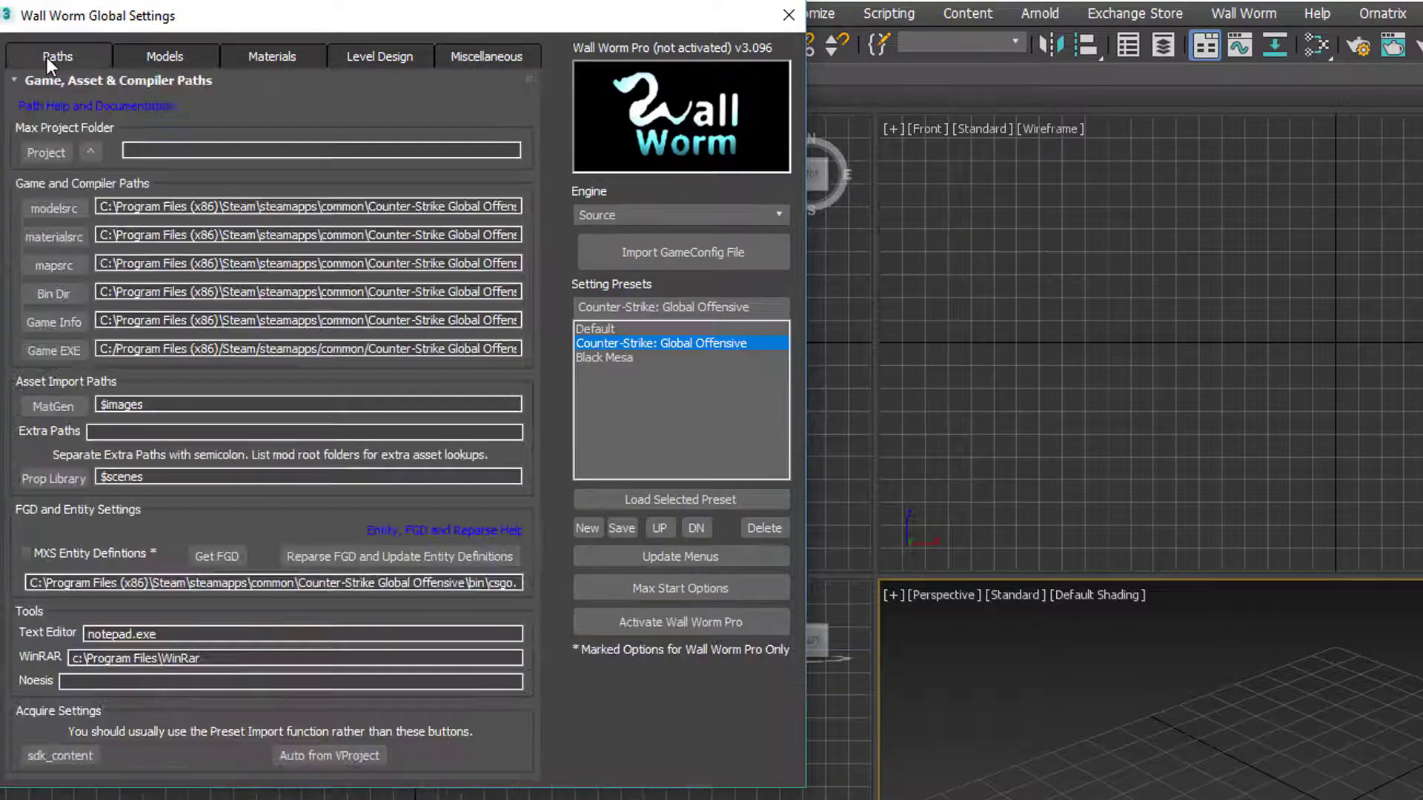
Enable Write Log to Disk, save the Counter-Strike preset, then load the Black Mesa preset
{"action": "left_click", "coordinate": [169, 58]}
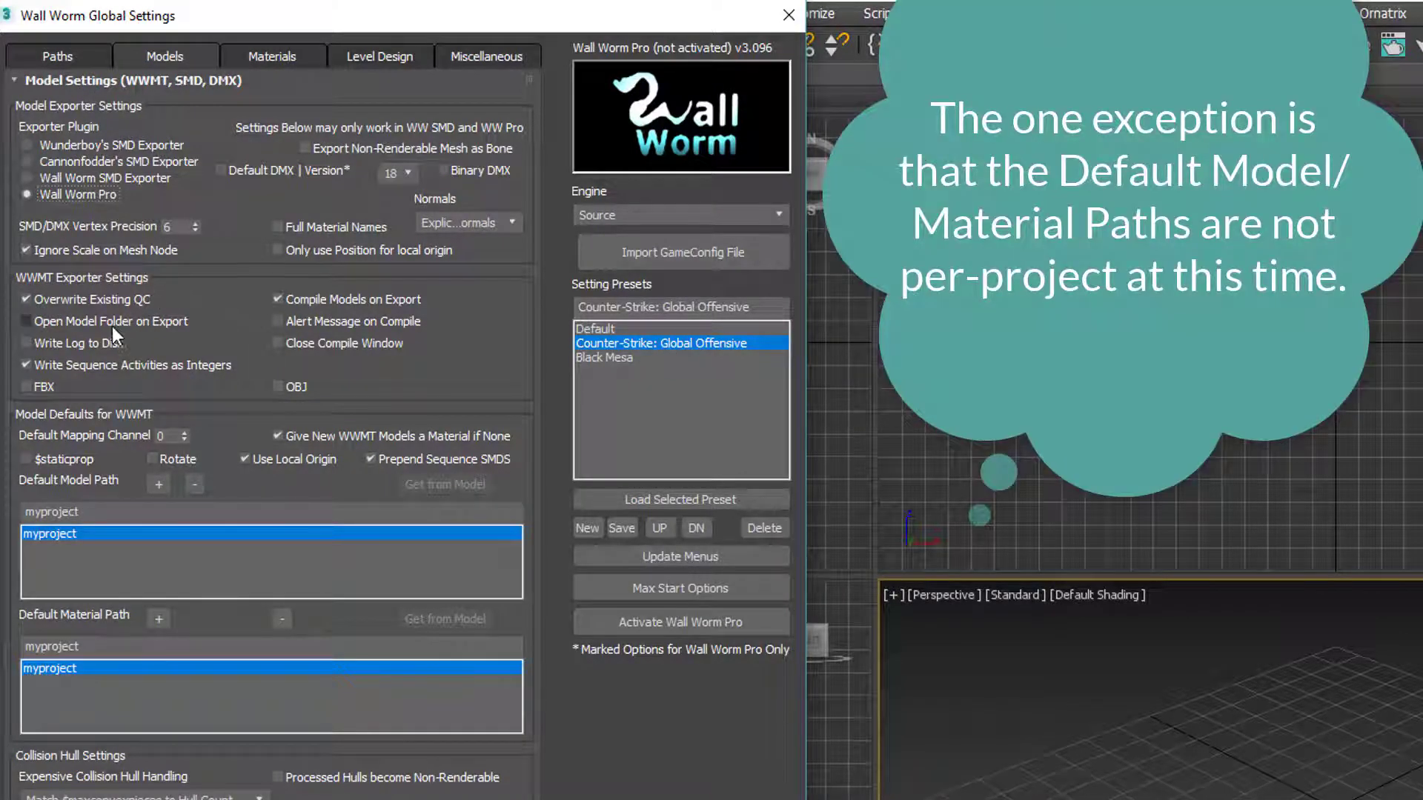
{"action": "left_click", "coordinate": [60, 344]}
{"action": "left_click", "coordinate": [627, 528]}
{"action": "left_click", "coordinate": [609, 358]}
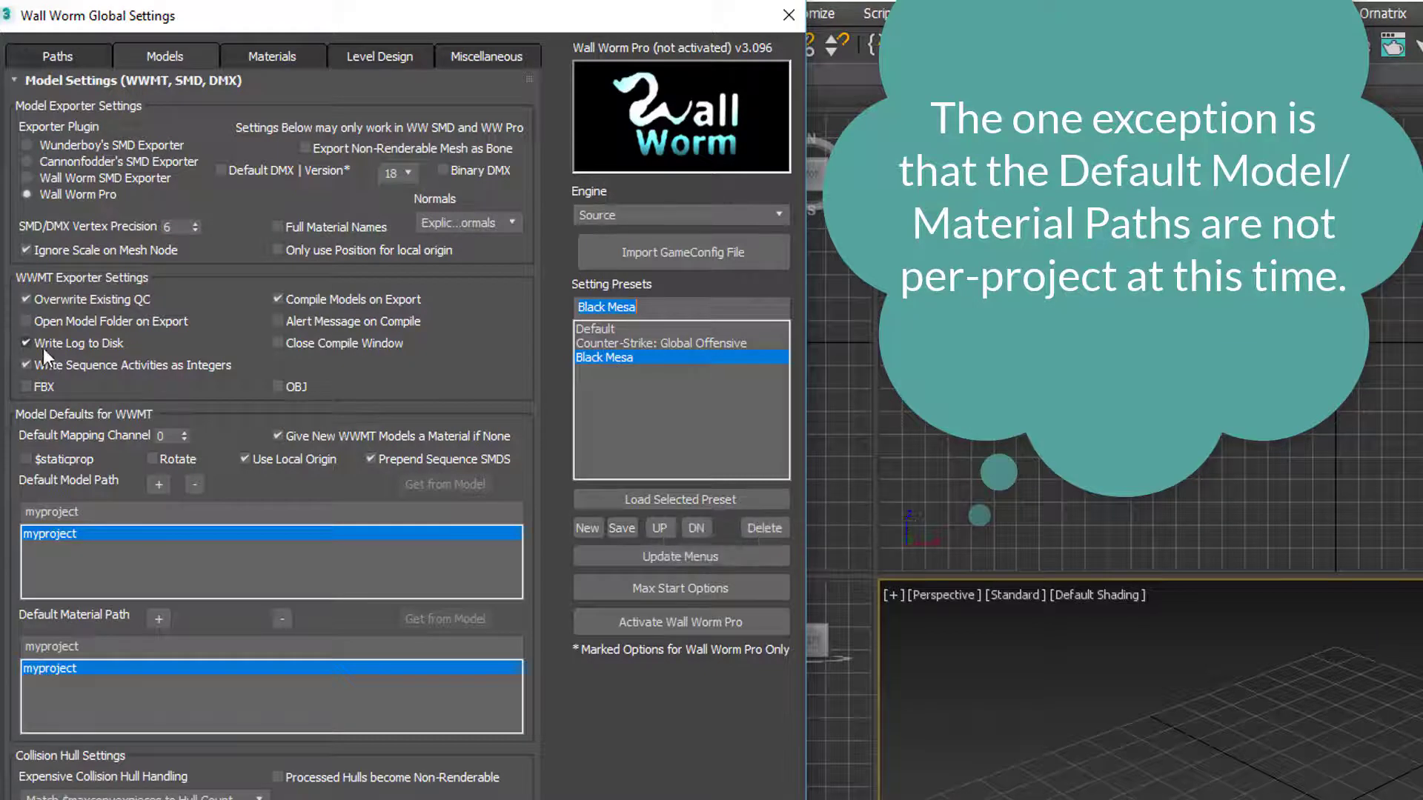
{"action": "left_click", "coordinate": [676, 502]}
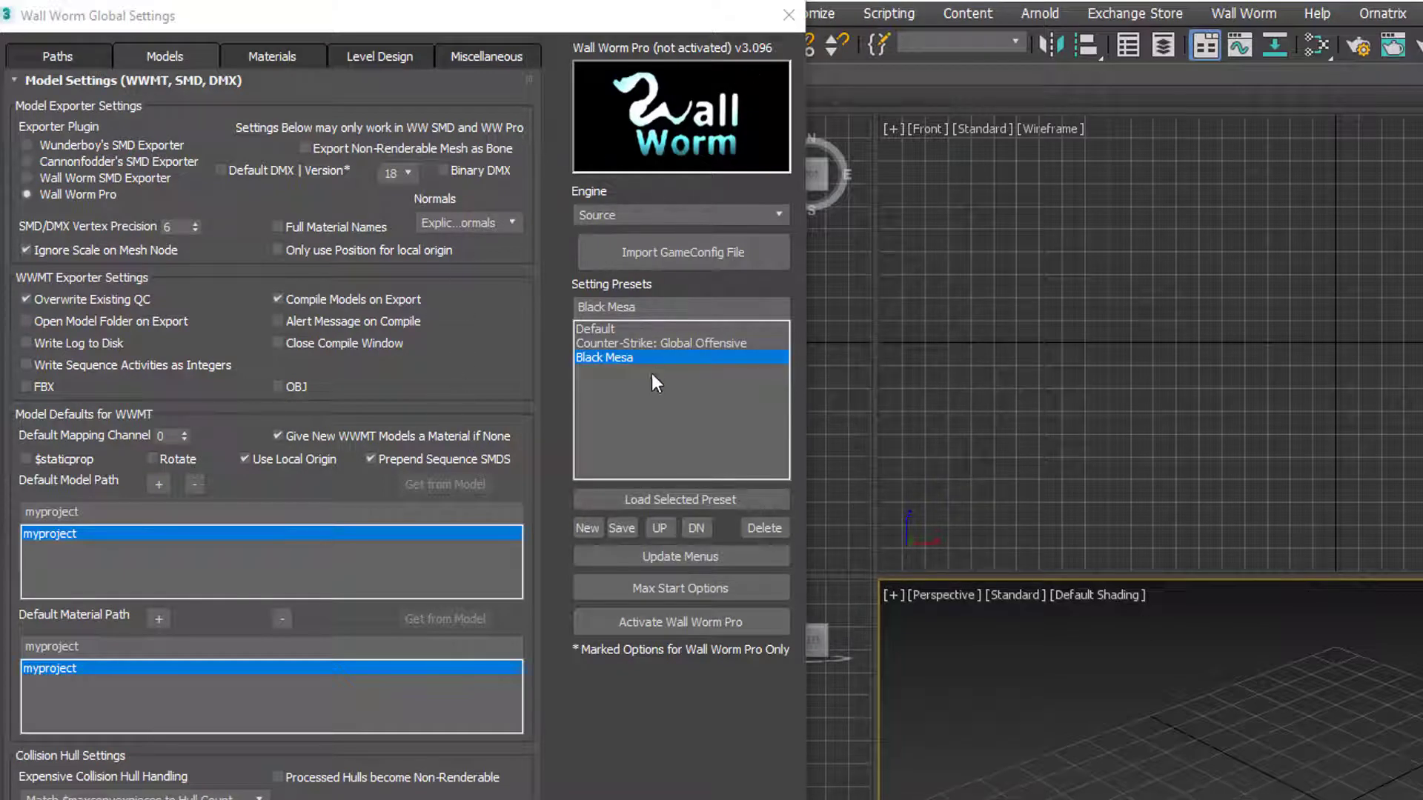
Close Wall Worm settings, quit 3ds Max with Don't Save, and relaunch 3ds Max 2018
{"action": "left_click", "coordinate": [789, 15]}
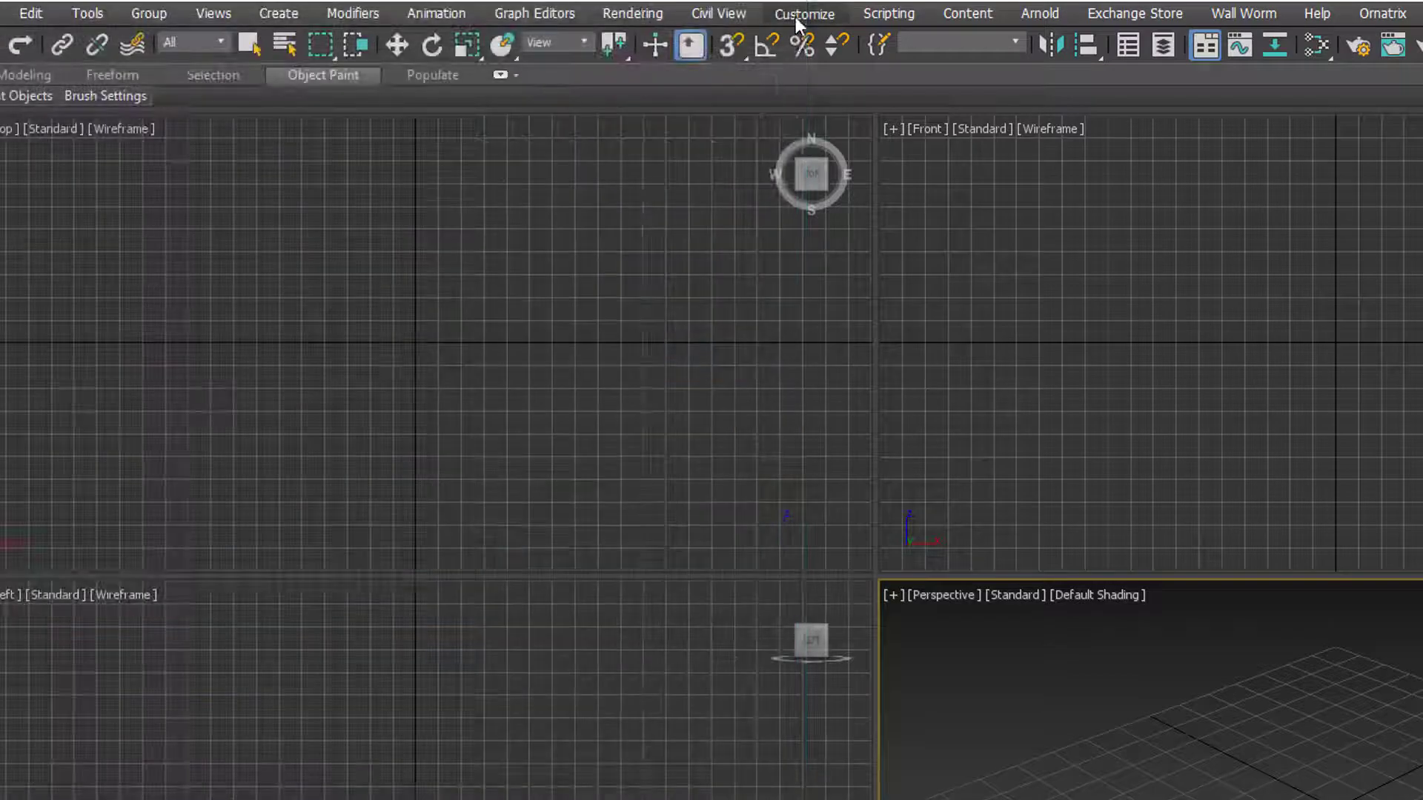
{"action": "key", "text": "ctrl+n"}
{"action": "left_click", "coordinate": [1008, 612]}
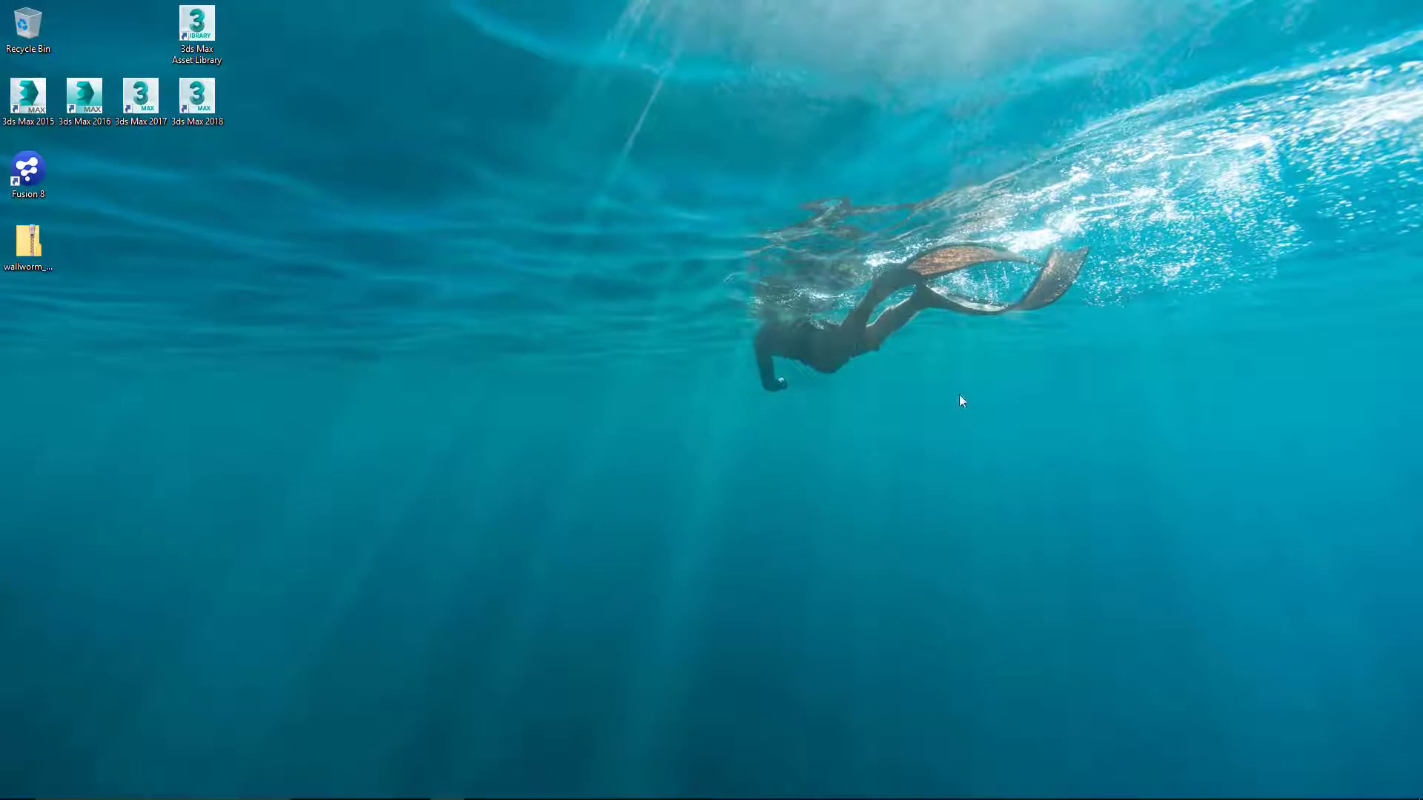
{"action": "left_click", "coordinate": [206, 101]}
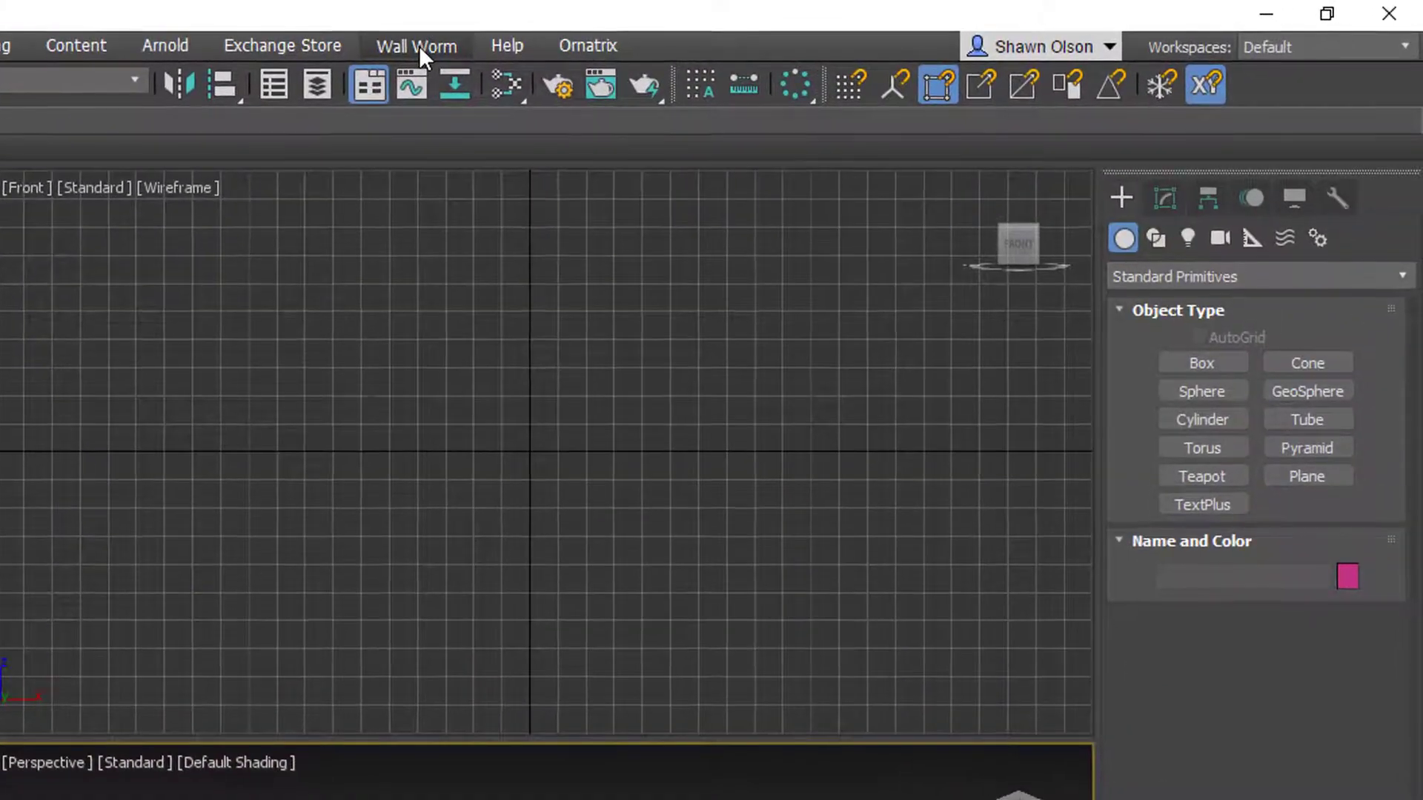
Review the Wall Worm menu's model tools, level design, materials, exporters and online resources submenus
{"action": "left_click", "coordinate": [419, 45]}
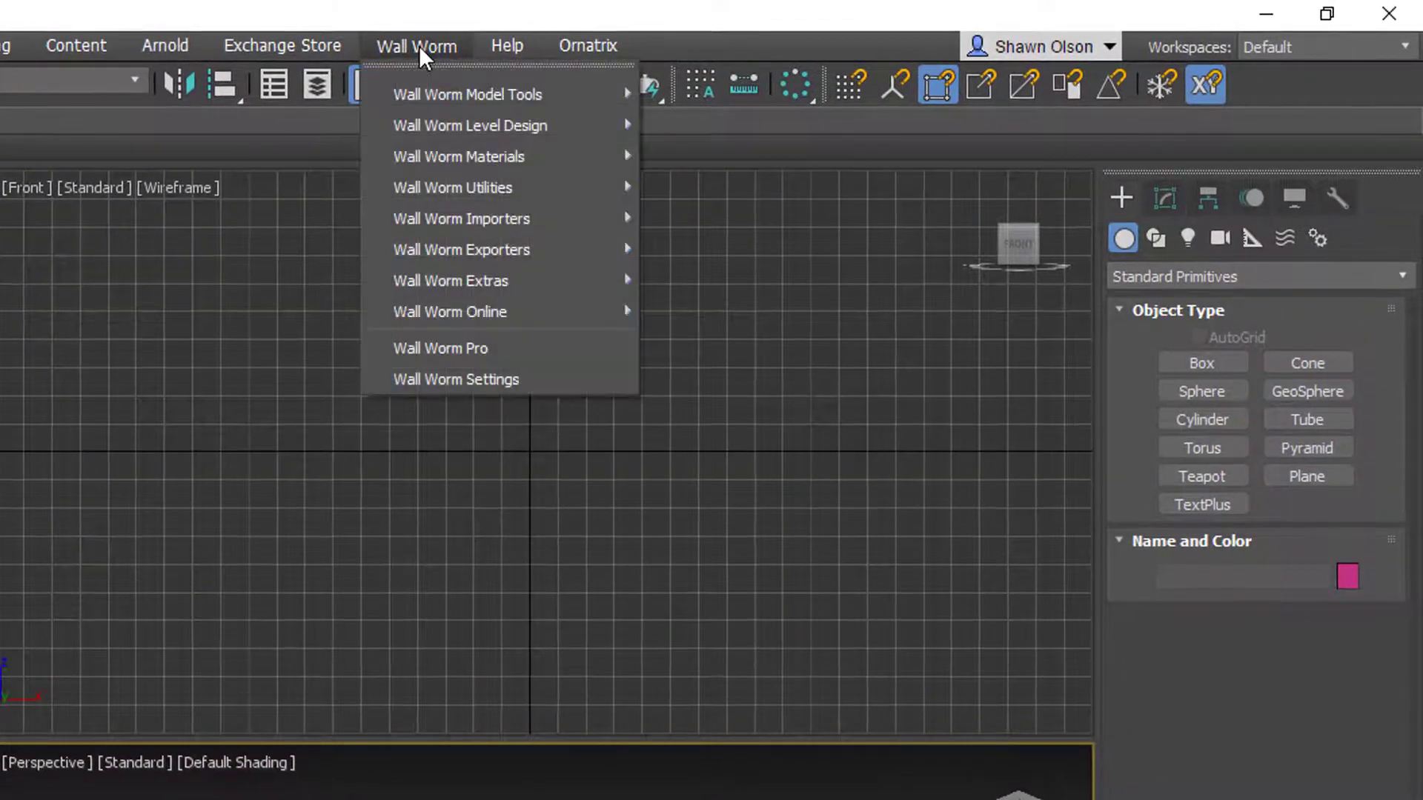
{"action": "mouse_move", "coordinate": [422, 92]}
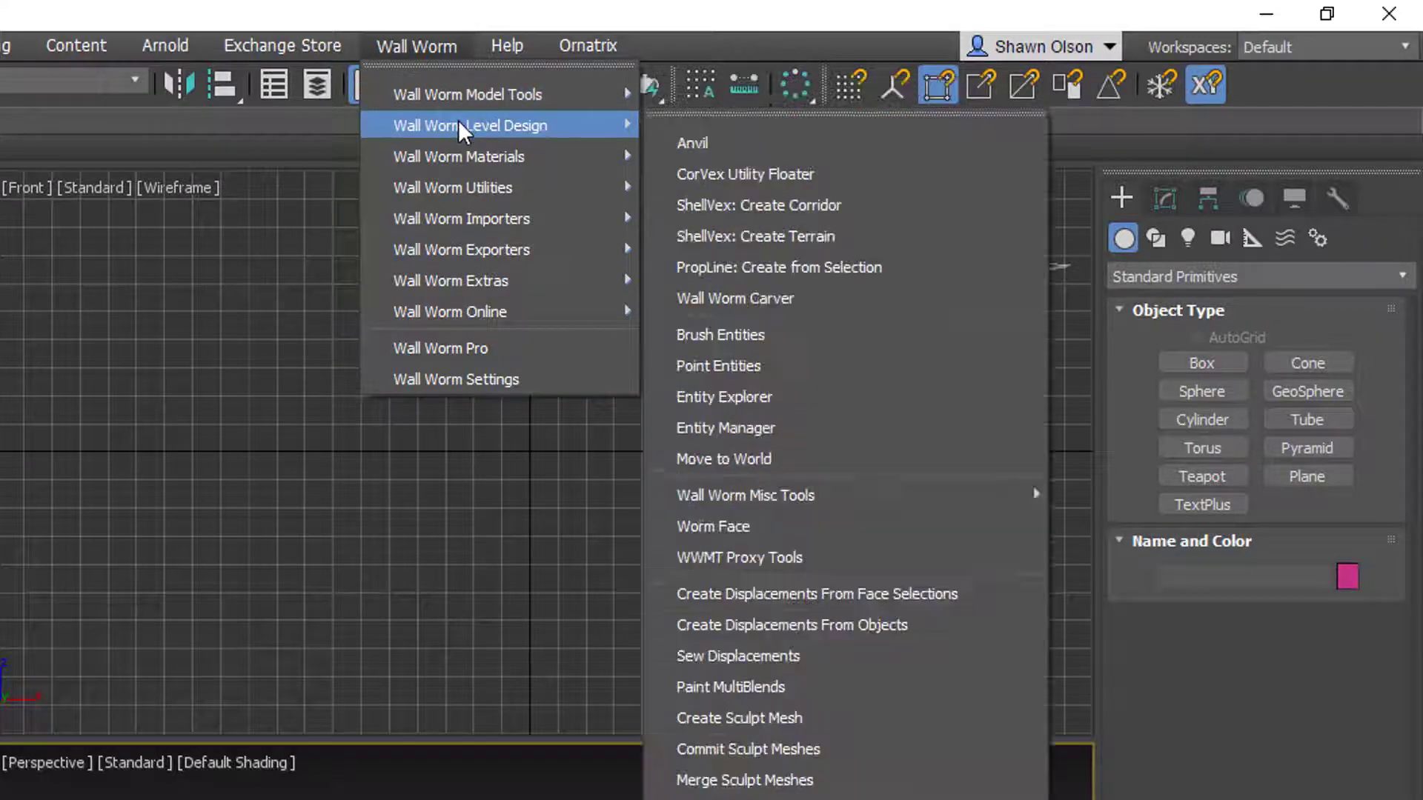
{"action": "mouse_move", "coordinate": [460, 125]}
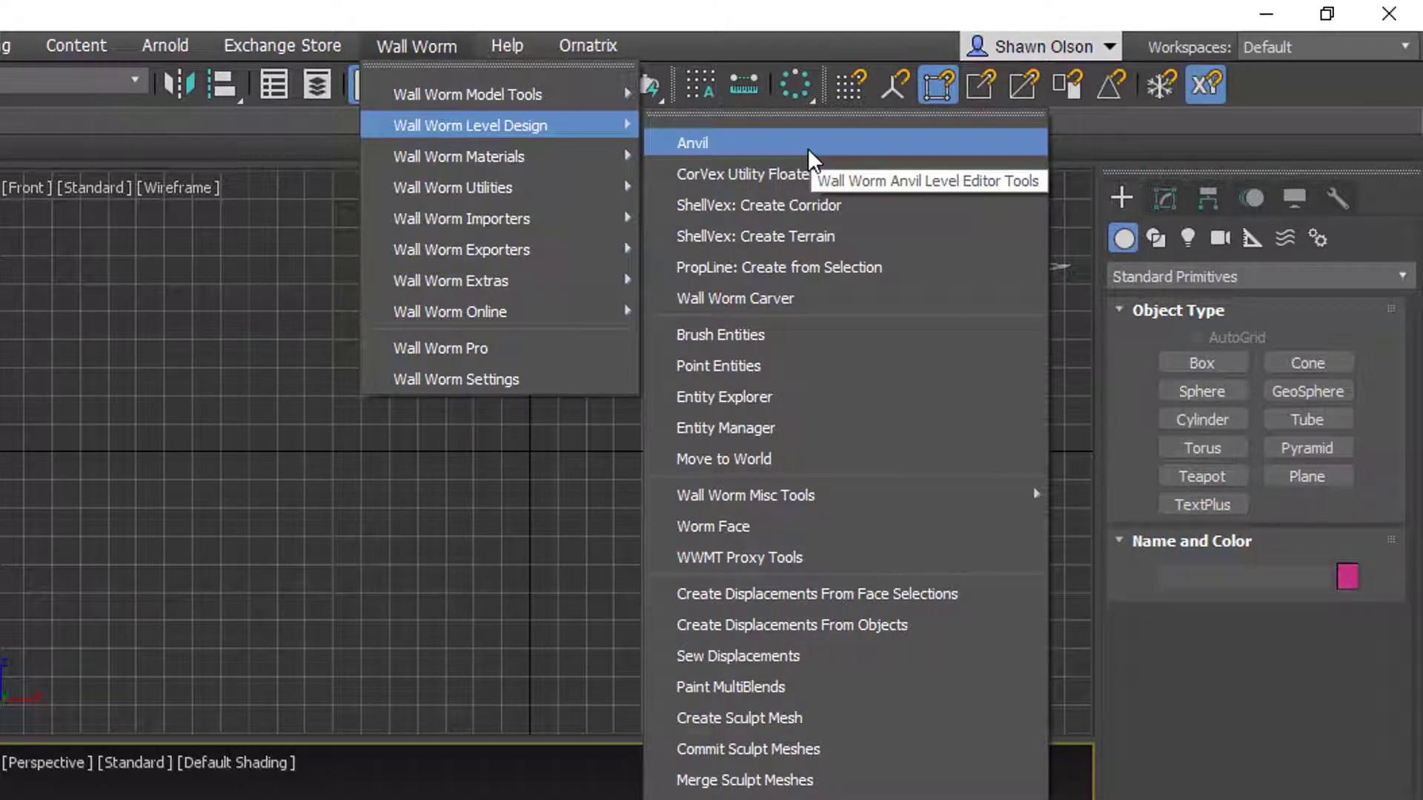
{"action": "mouse_move", "coordinate": [446, 153]}
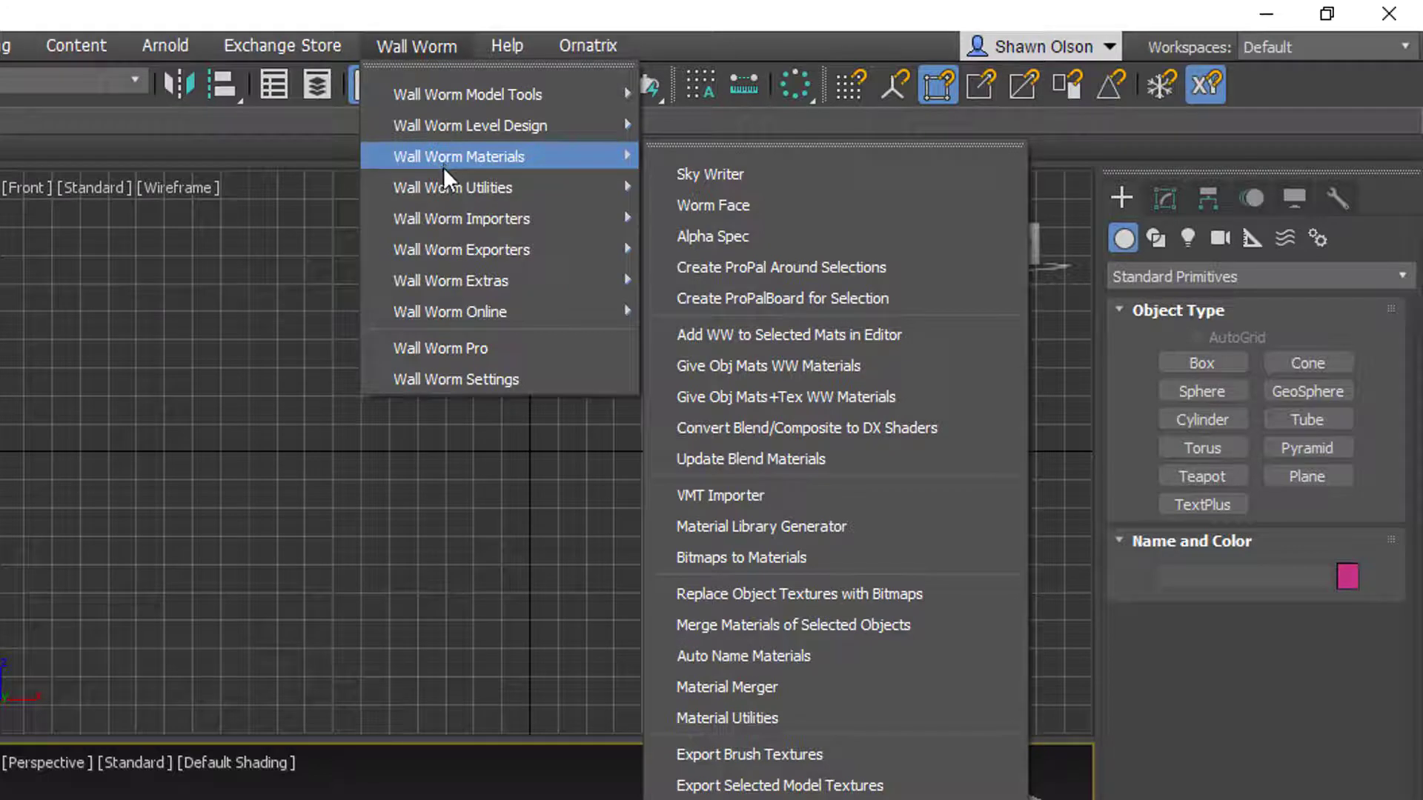
{"action": "mouse_move", "coordinate": [444, 188]}
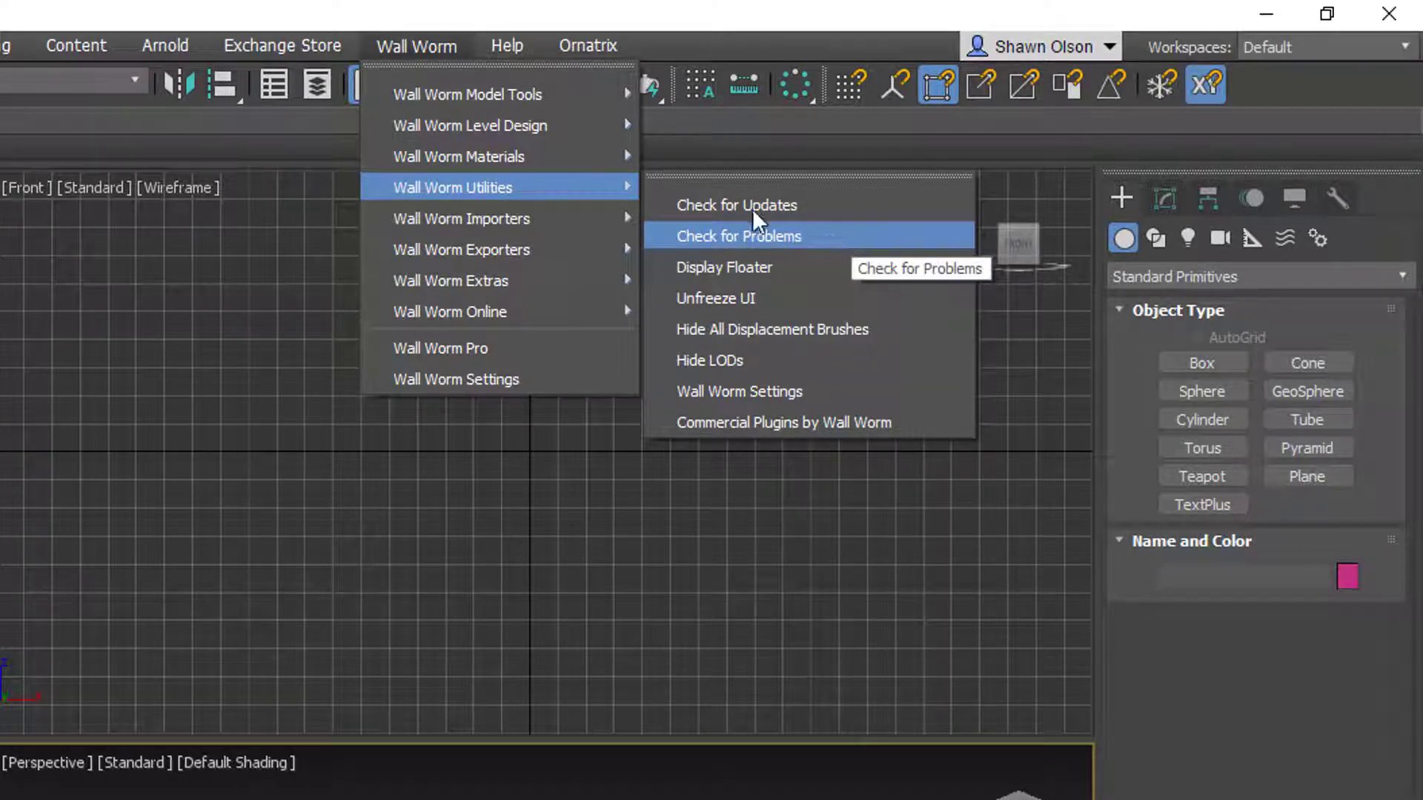
{"action": "mouse_move", "coordinate": [492, 212]}
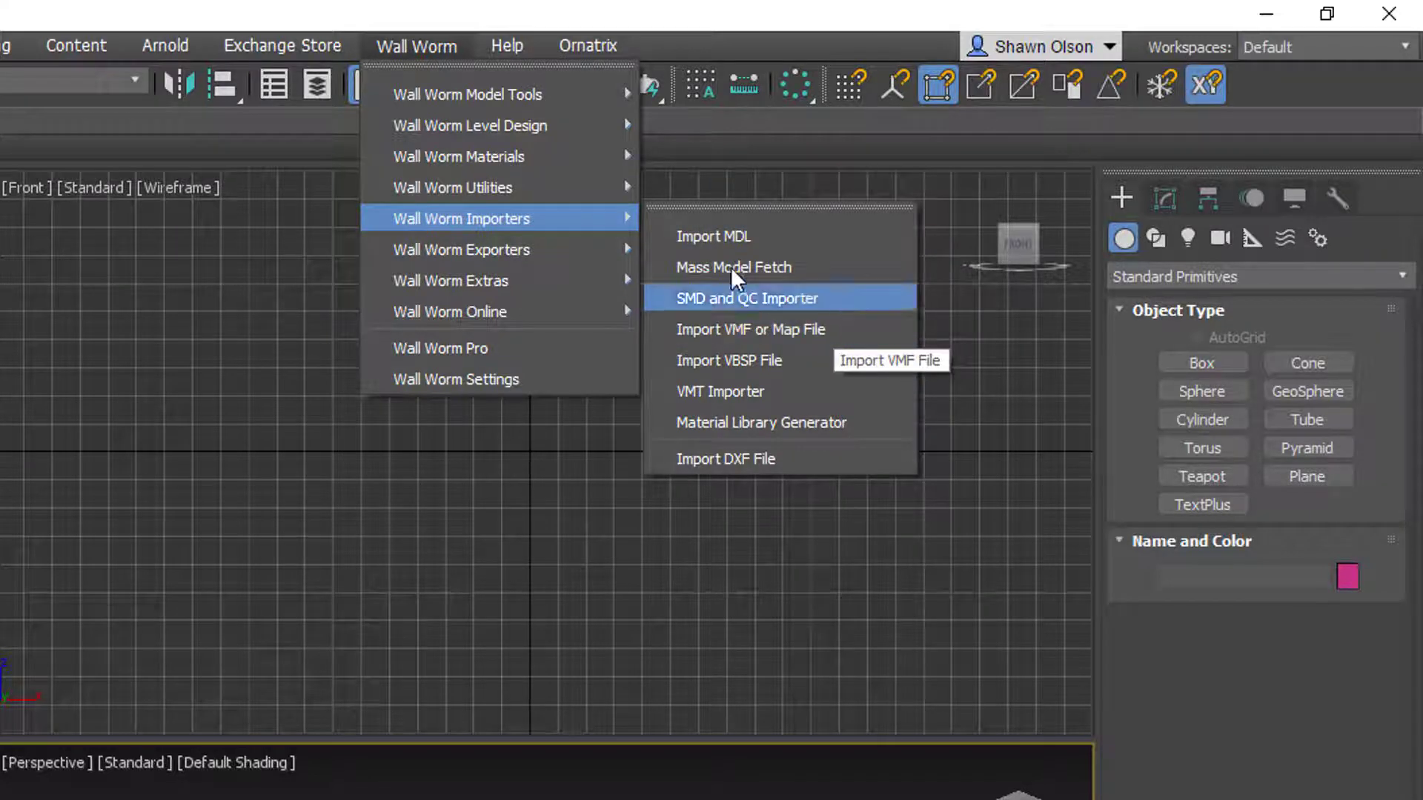
{"action": "mouse_move", "coordinate": [485, 249]}
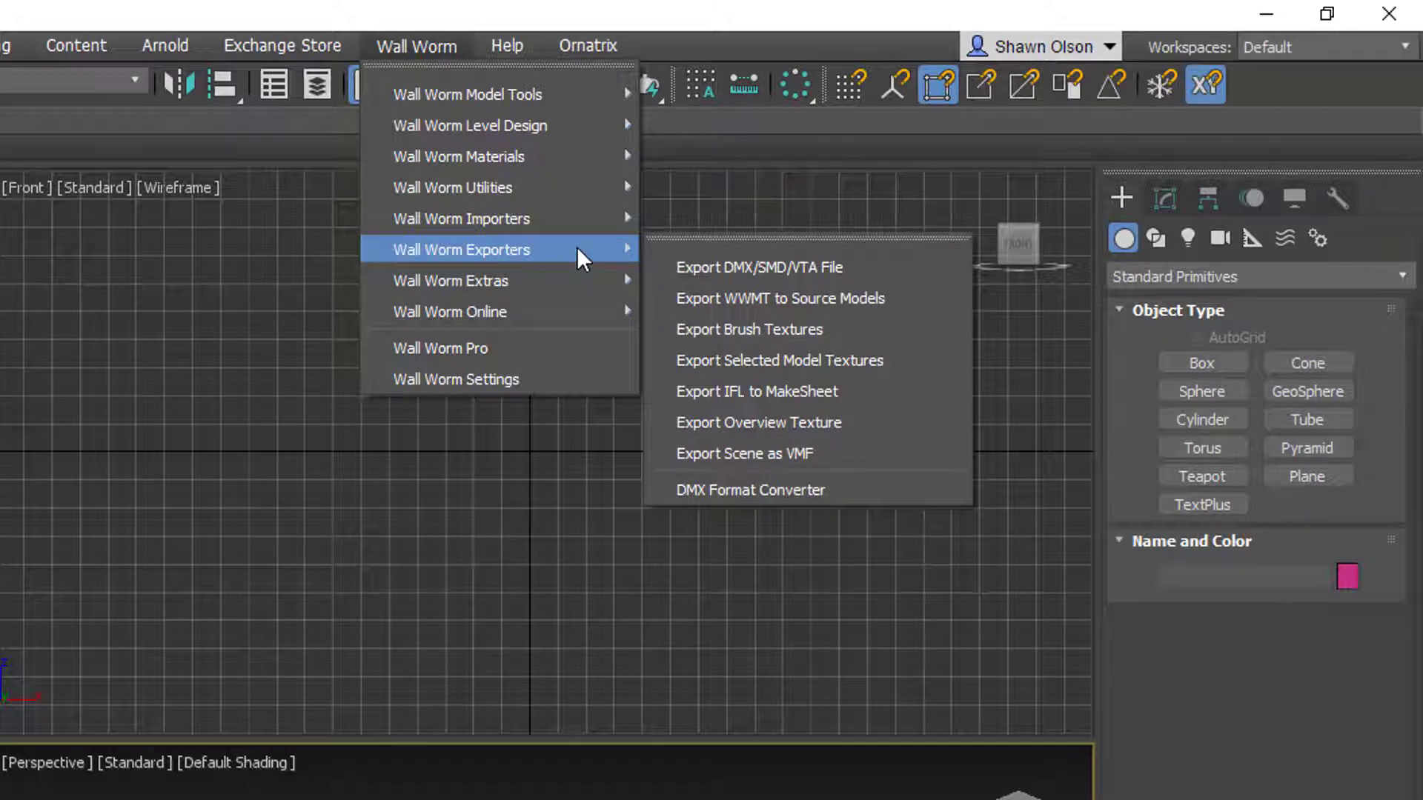
{"action": "mouse_move", "coordinate": [552, 301]}
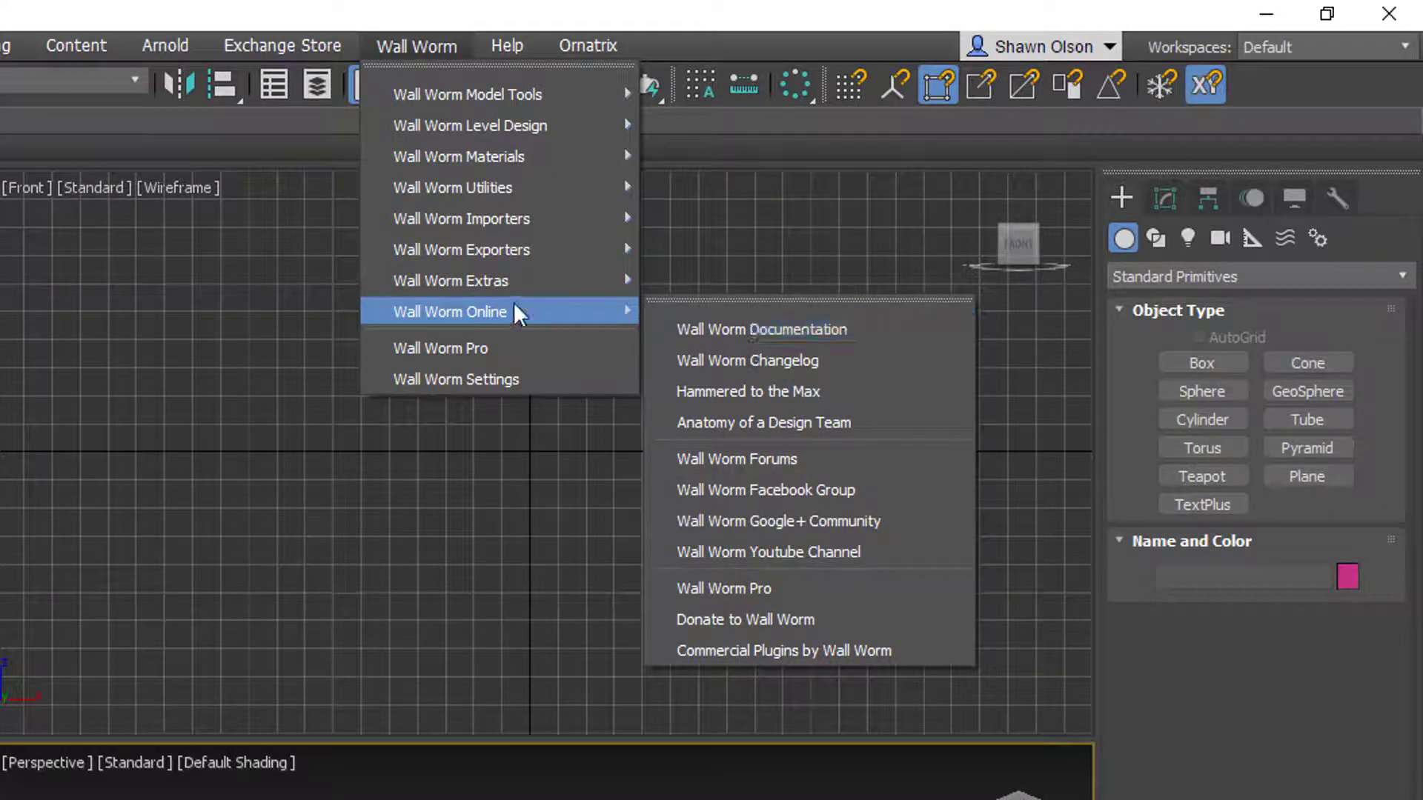
{"action": "left_click", "coordinate": [462, 12]}
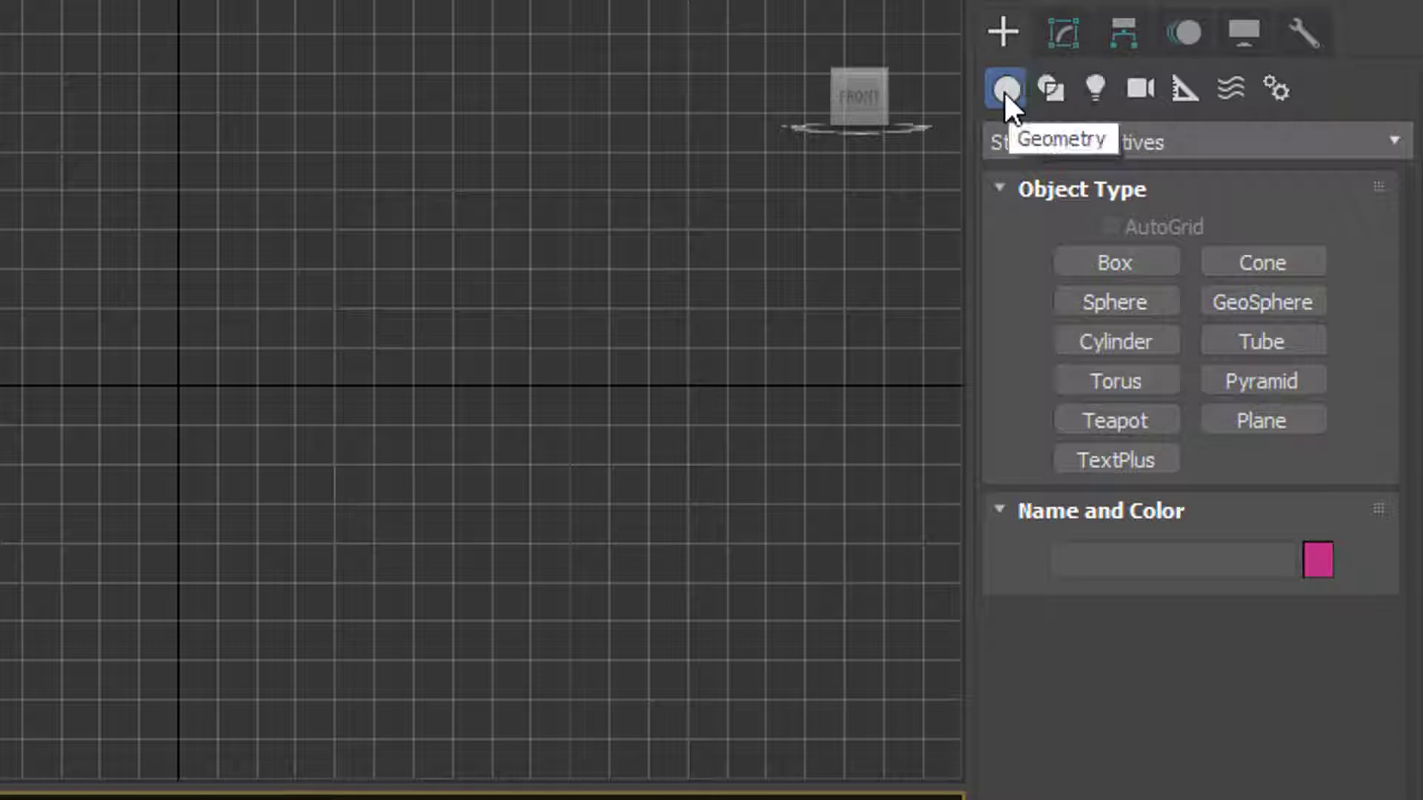
Switch the Create panel to the Wall Worm category and start a Source Model object
{"action": "left_click", "coordinate": [1142, 136]}
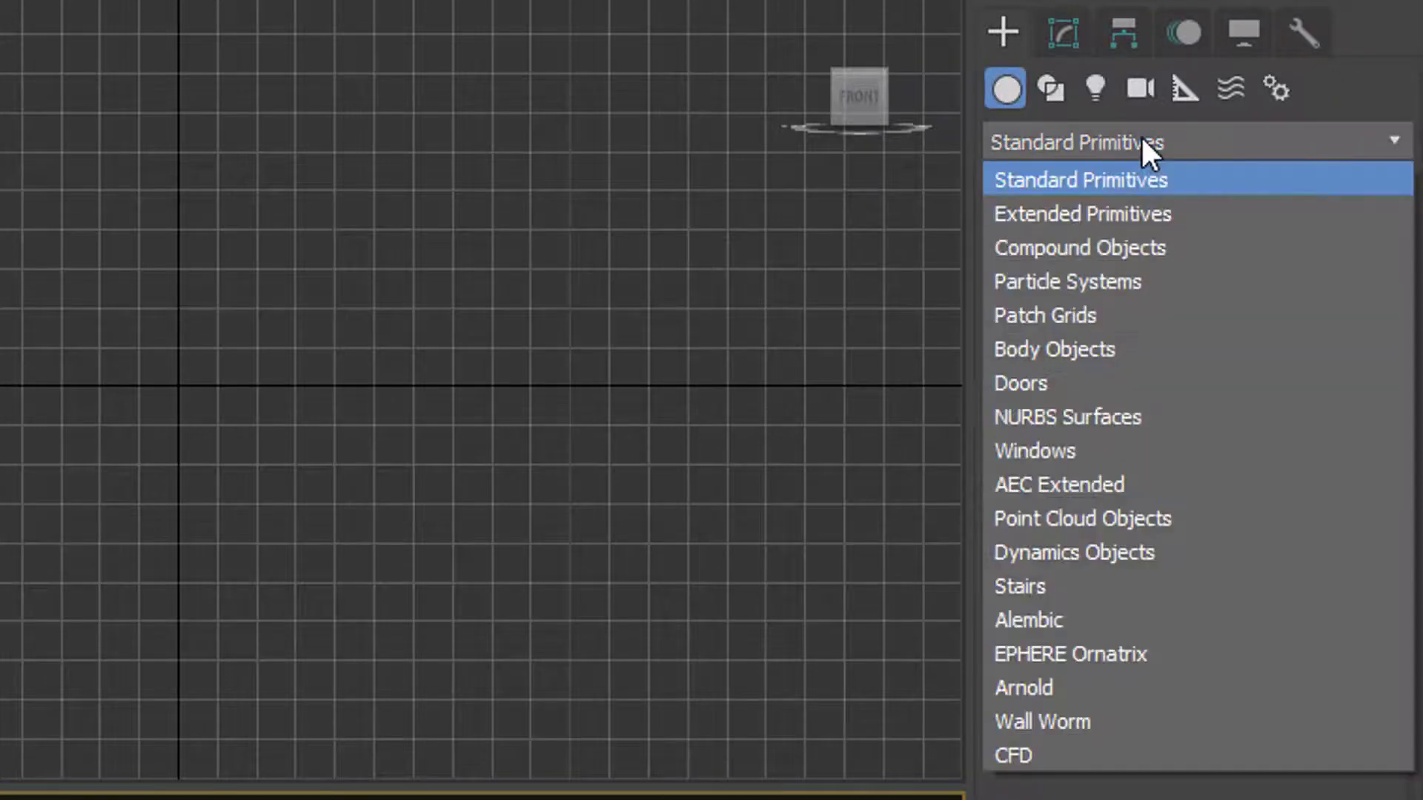
{"action": "left_click", "coordinate": [1087, 723]}
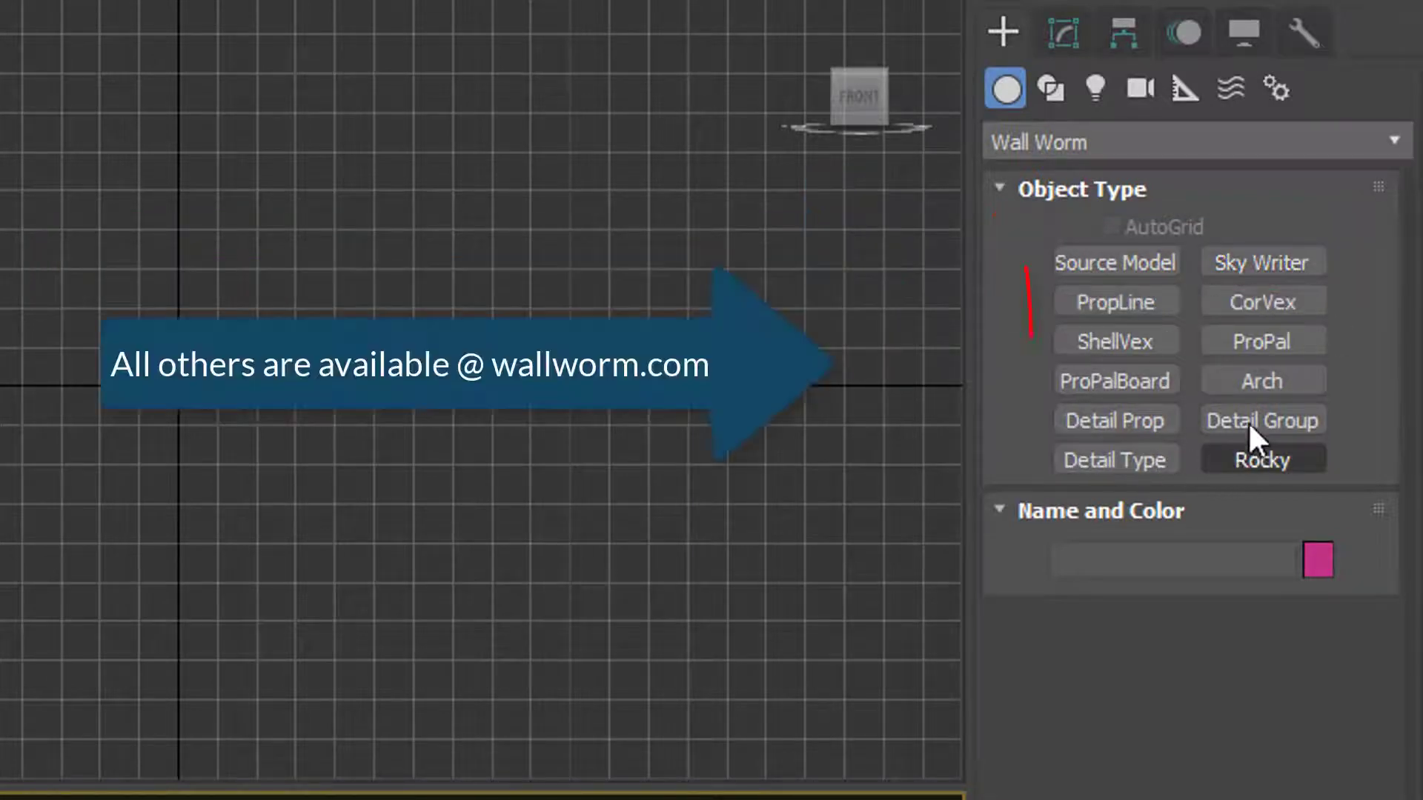
{"action": "left_click", "coordinate": [1112, 260]}
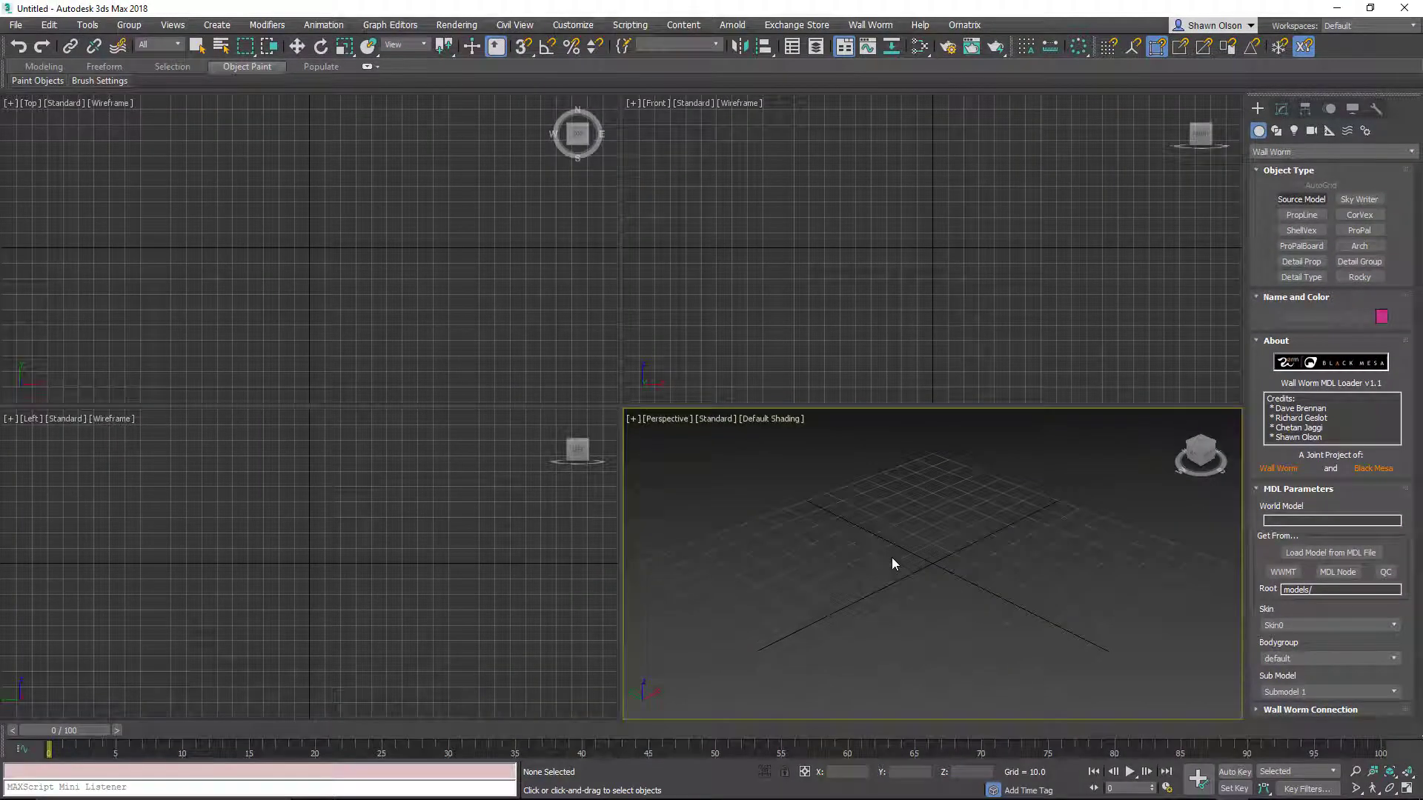
Place a Source Model in the viewport and load models/alyx.mdl into it from Modify
{"action": "left_click", "coordinate": [847, 566]}
{"action": "middle_click_drag", "start_coordinate": [883, 560], "coordinate": [838, 559]}
{"action": "right_click", "coordinate": [837, 559]}
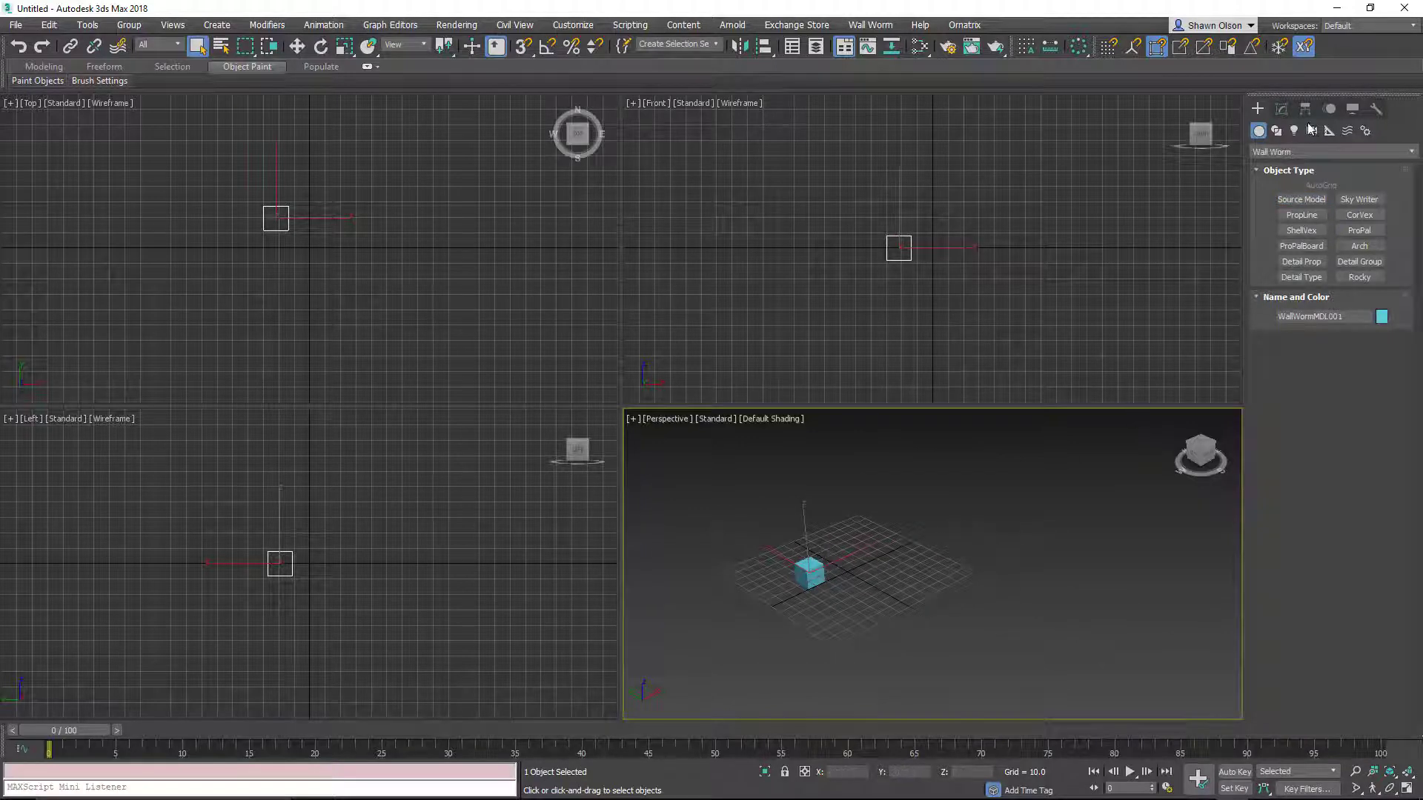
{"action": "left_click", "coordinate": [1282, 110]}
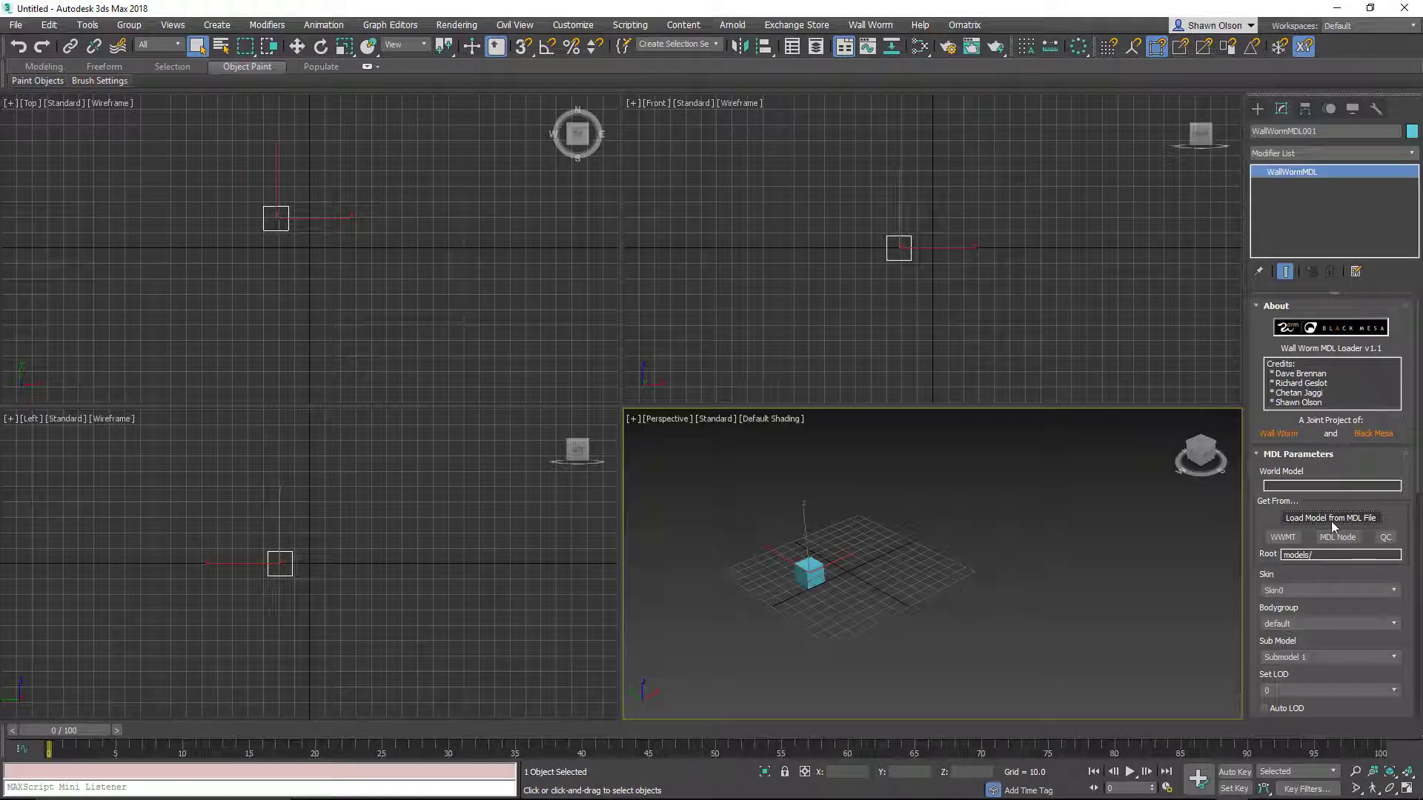
{"action": "left_click", "coordinate": [1345, 522]}
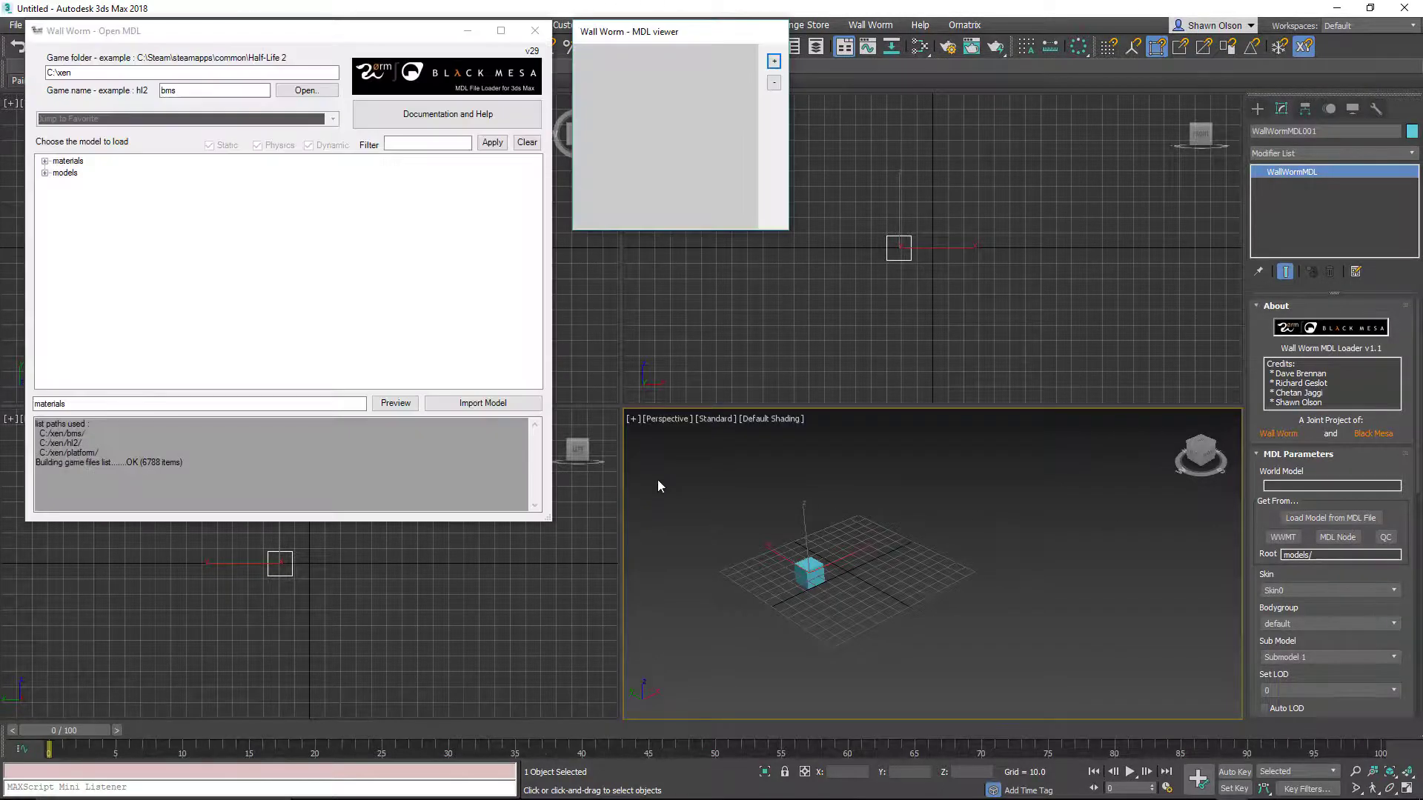
{"action": "left_click", "coordinate": [44, 172]}
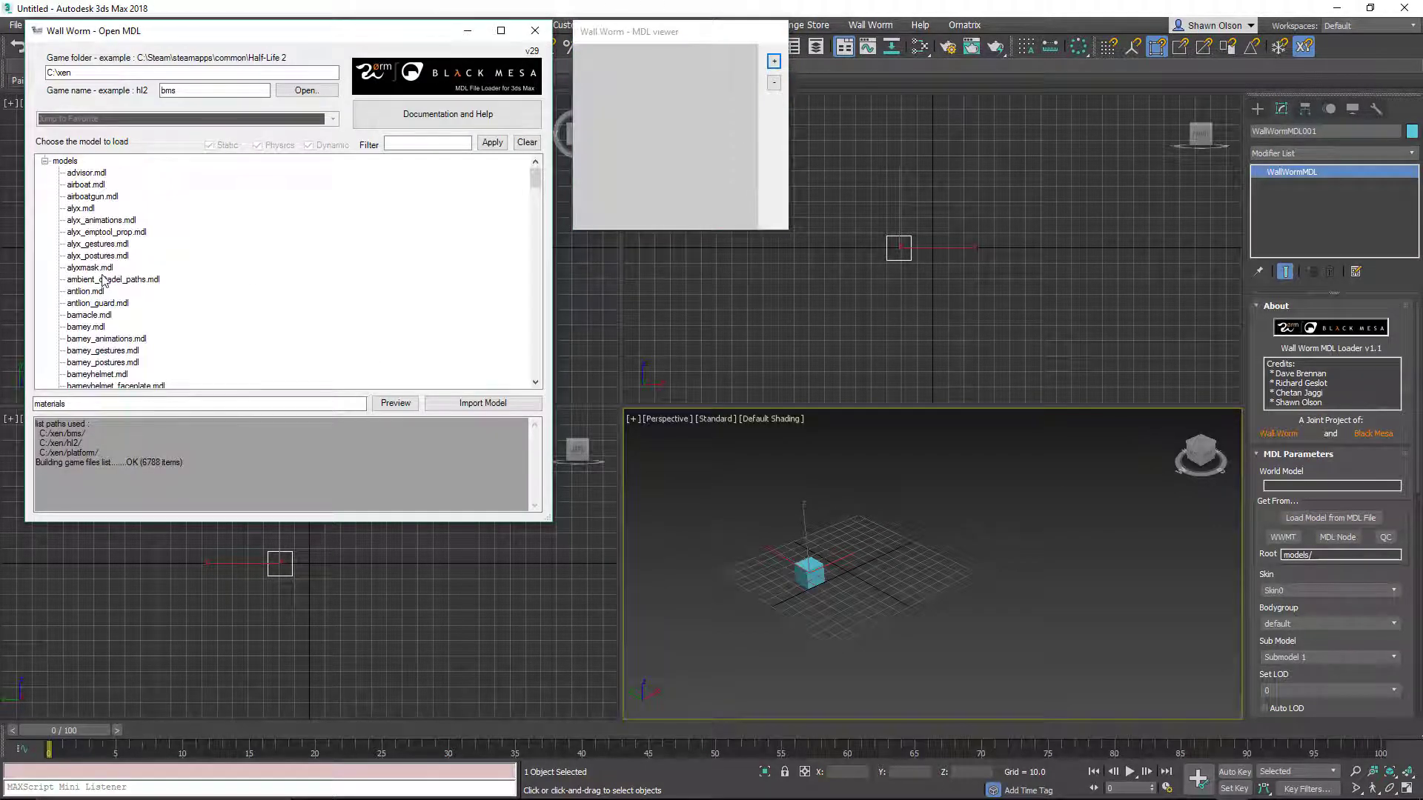
{"action": "double_click", "coordinate": [82, 209]}
View Alyx from the front, toggle the hull, and try LOD 6 before returning to LOD 0
{"action": "scroll", "coordinate": [830, 541], "scroll_direction": "up", "scroll_amount": 5}
{"action": "mouse_move", "coordinate": [833, 545]}
{"action": "middle_mouse_down", "text": "alt"}
{"action": "mouse_move", "coordinate": [894, 582]}
{"action": "mouse_move", "coordinate": [835, 543]}
{"action": "middle_mouse_up", "text": "alt"}
{"action": "scroll", "coordinate": [1293, 626], "scroll_direction": "down", "scroll_amount": 3}
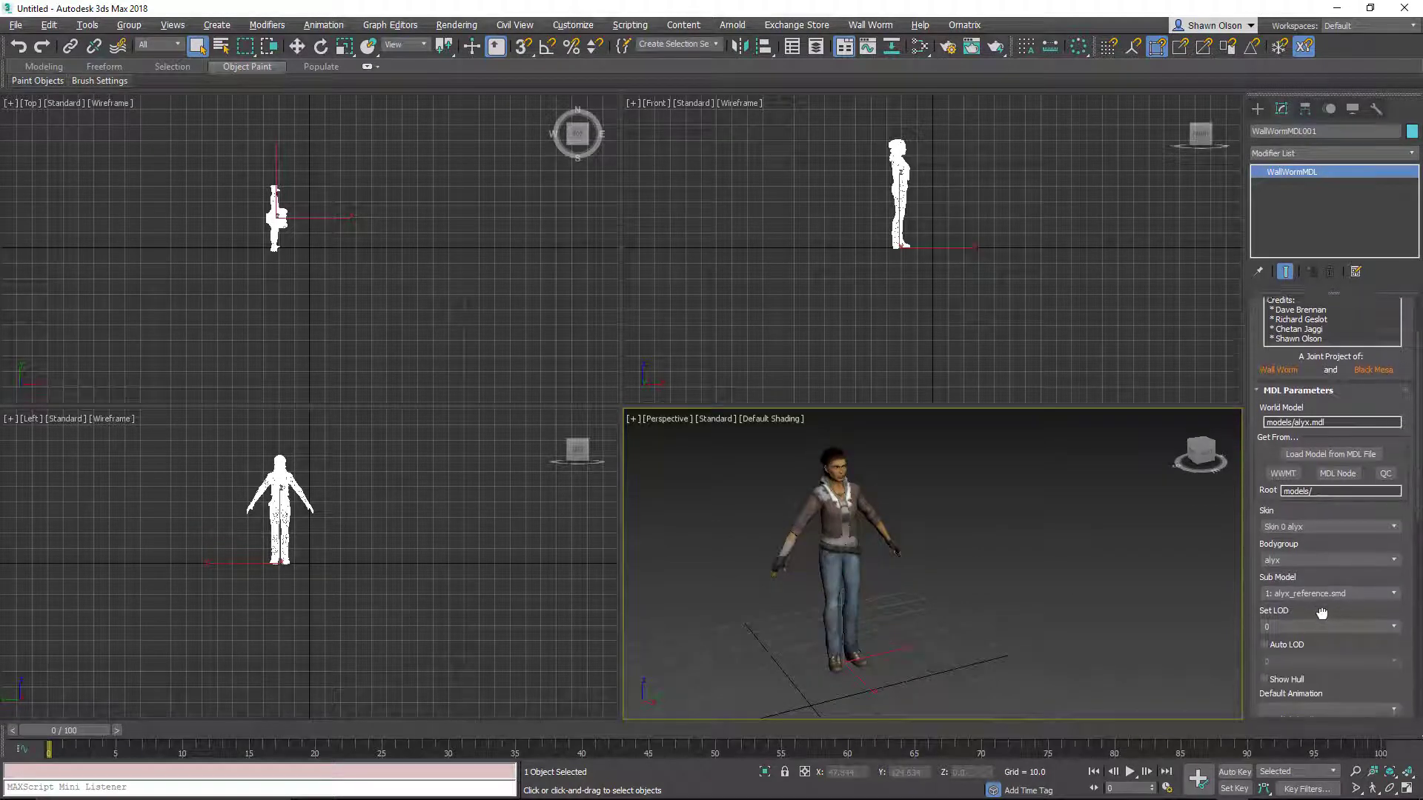
{"action": "left_click", "coordinate": [1265, 643]}
{"action": "left_click", "coordinate": [1286, 644]}
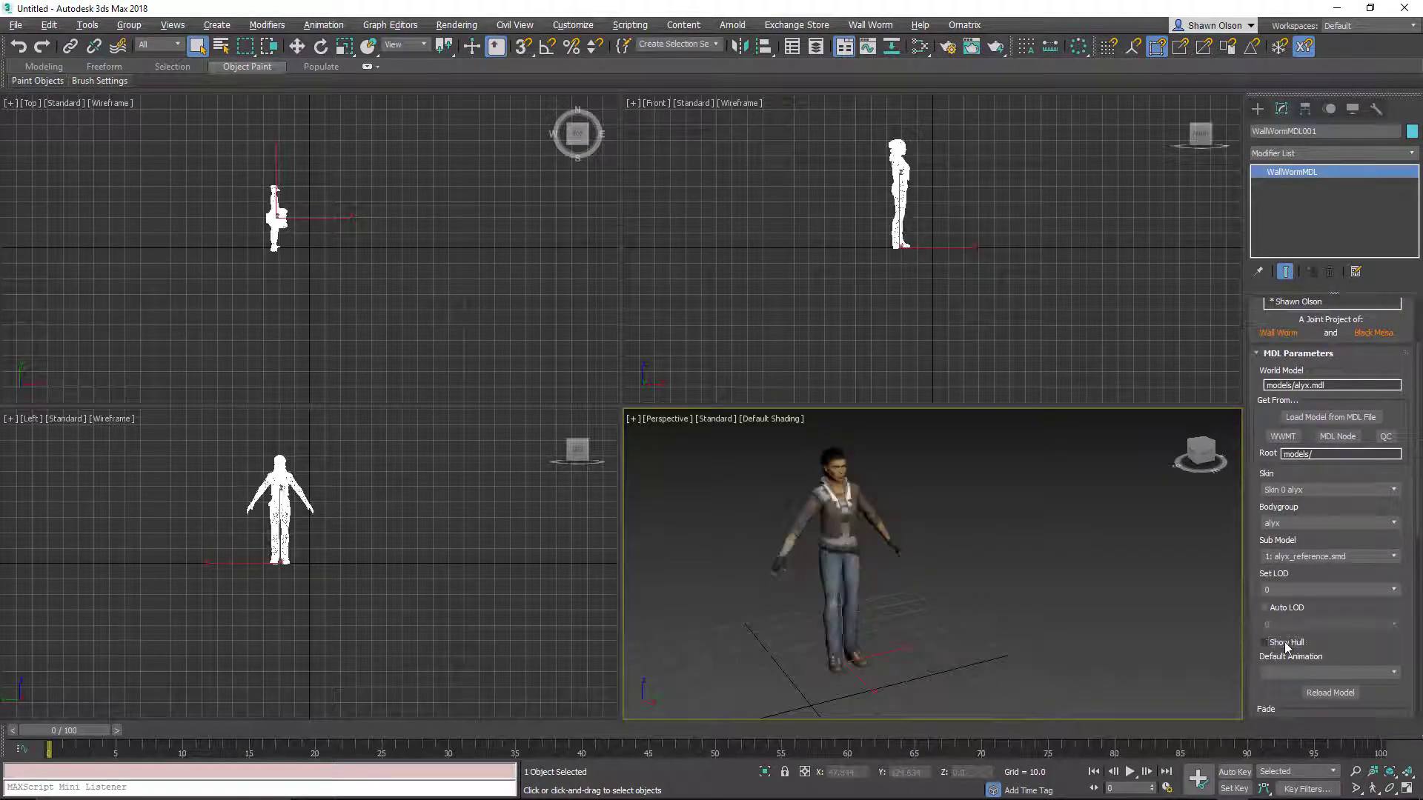
{"action": "left_click", "coordinate": [1284, 590]}
{"action": "left_click", "coordinate": [1279, 661]}
{"action": "left_click", "coordinate": [1288, 591]}
{"action": "left_click", "coordinate": [1278, 602]}
{"action": "scroll", "coordinate": [1253, 554], "scroll_direction": "down", "scroll_amount": 5}
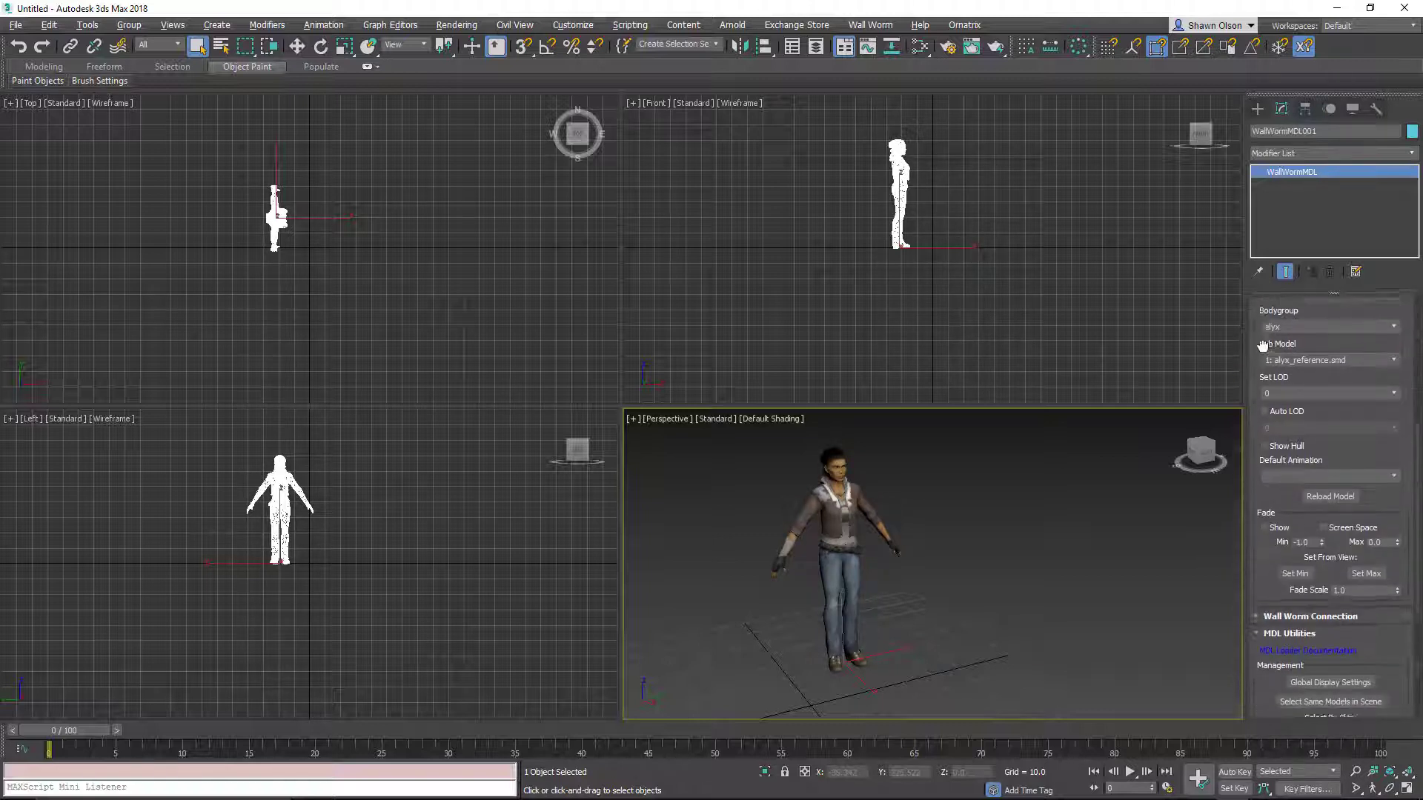
{"action": "scroll", "coordinate": [1311, 630], "scroll_direction": "up", "scroll_amount": 8}
{"action": "left_click", "coordinate": [1371, 435]}
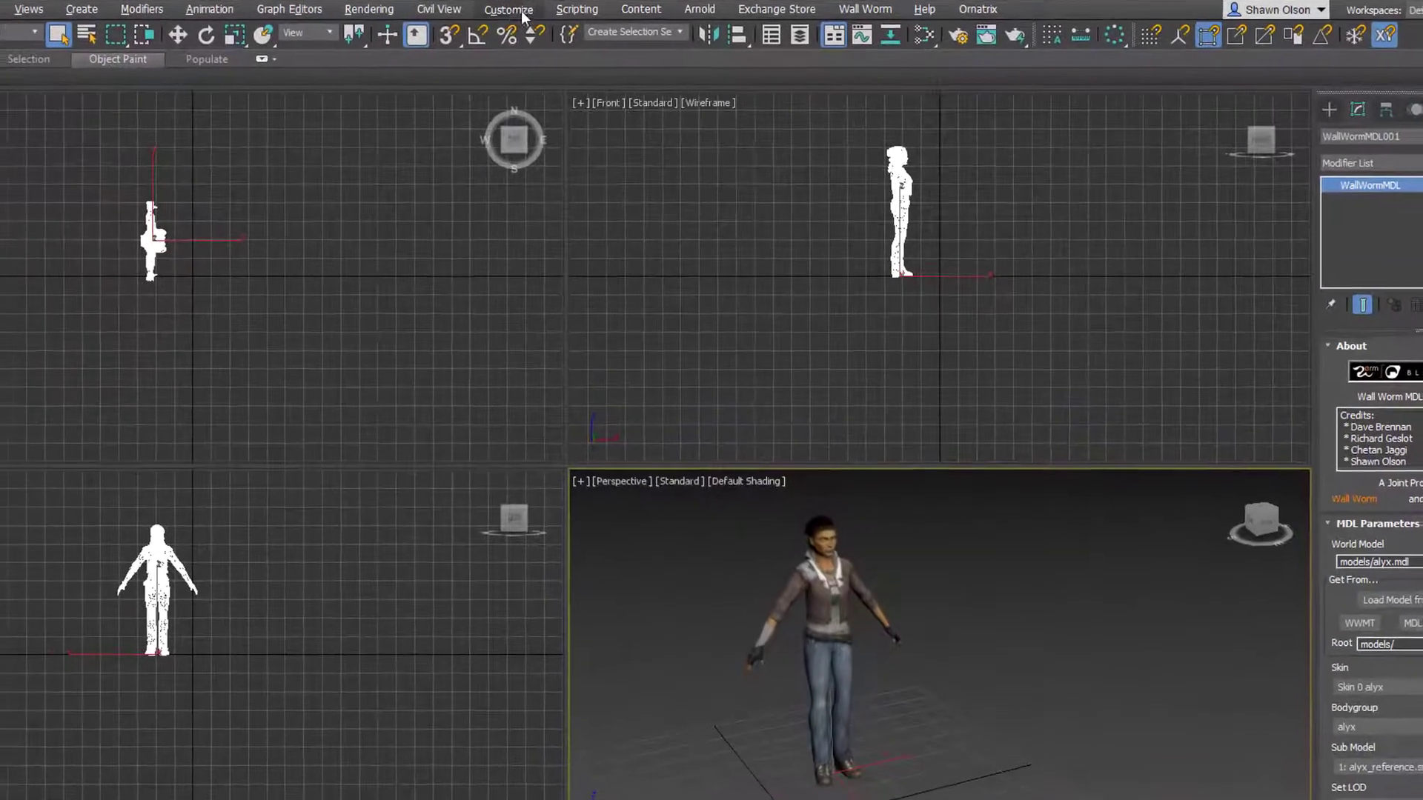
Open Customize User Interface and filter its commands to the wallworm.com category
{"action": "left_click", "coordinate": [507, 12]}
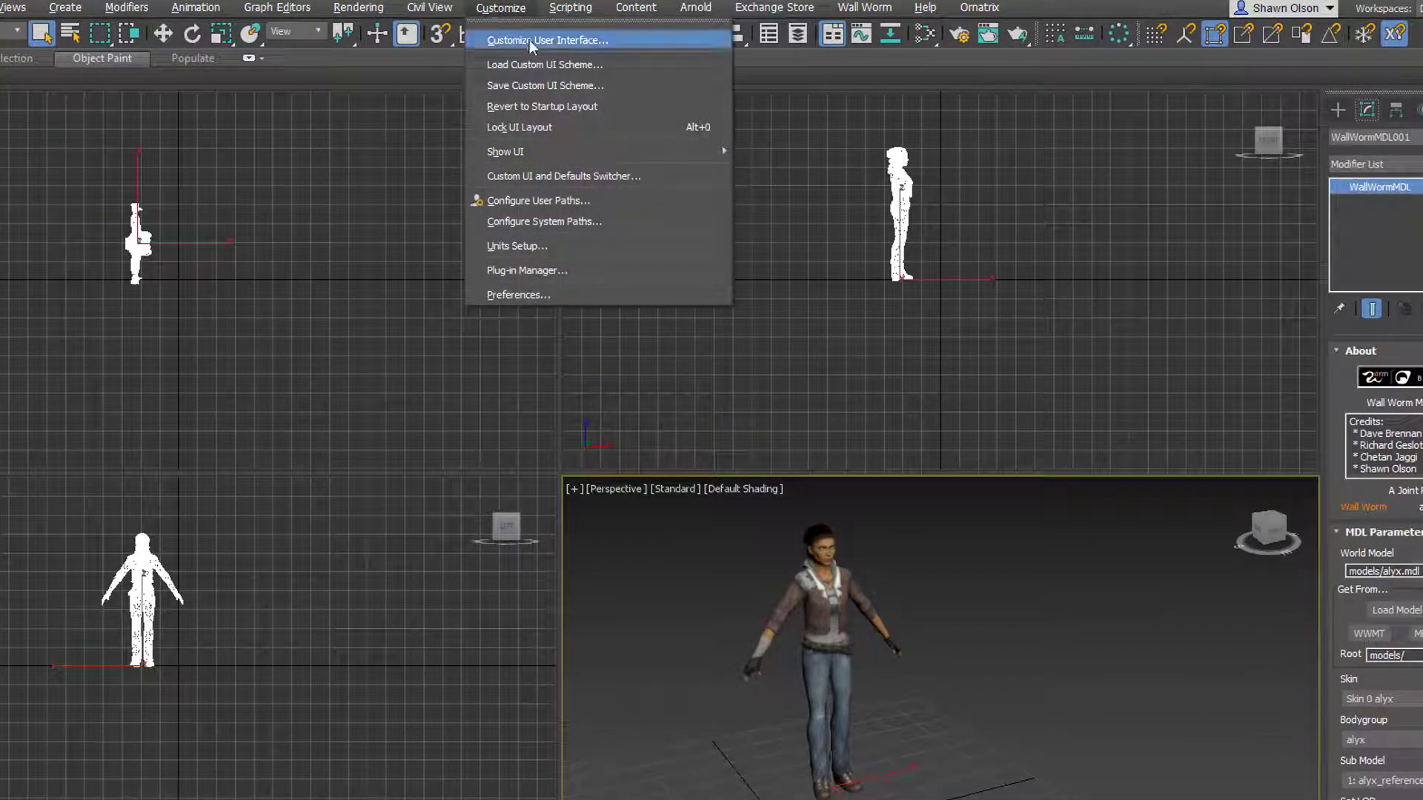
{"action": "left_click", "coordinate": [575, 39]}
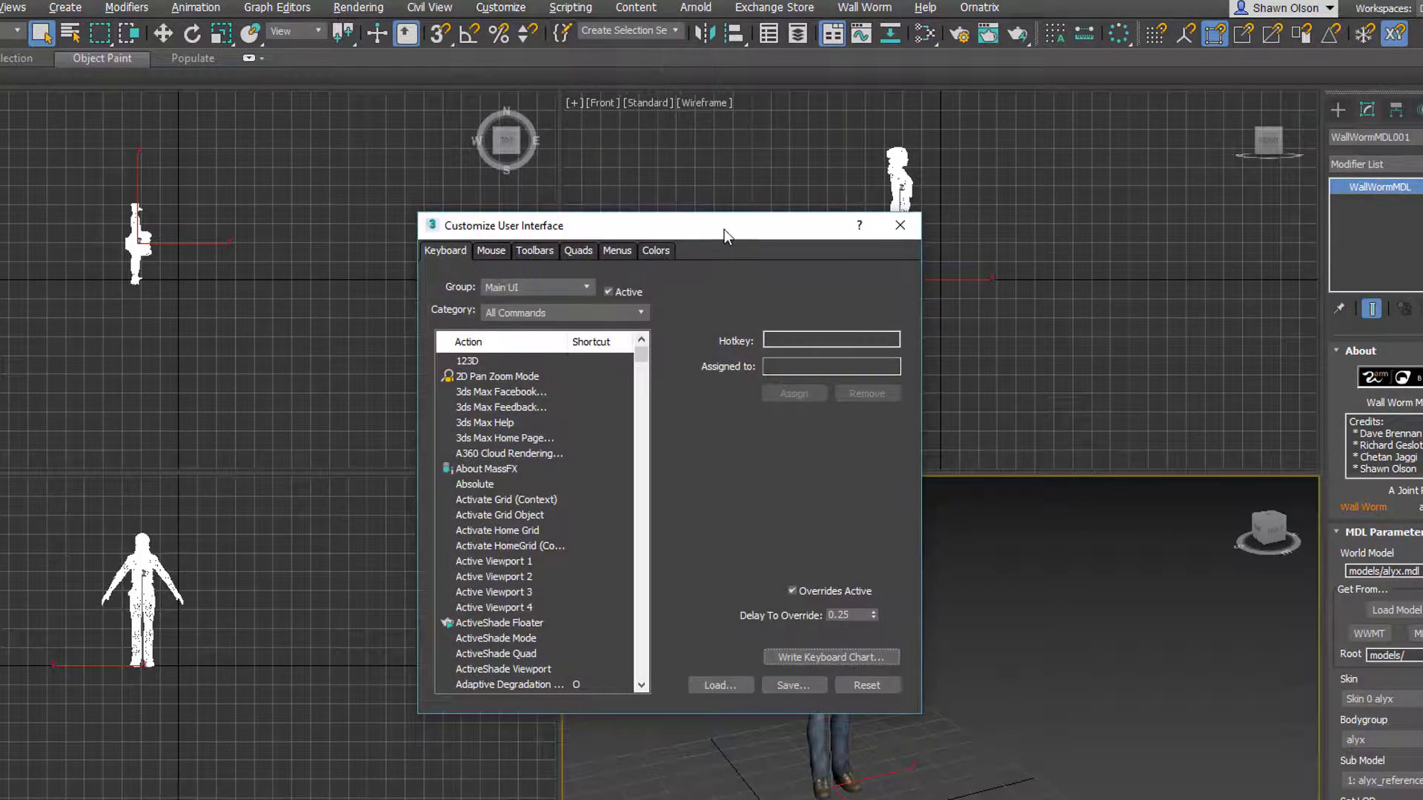
{"action": "left_click_drag", "start_coordinate": [724, 229], "coordinate": [326, 269]}
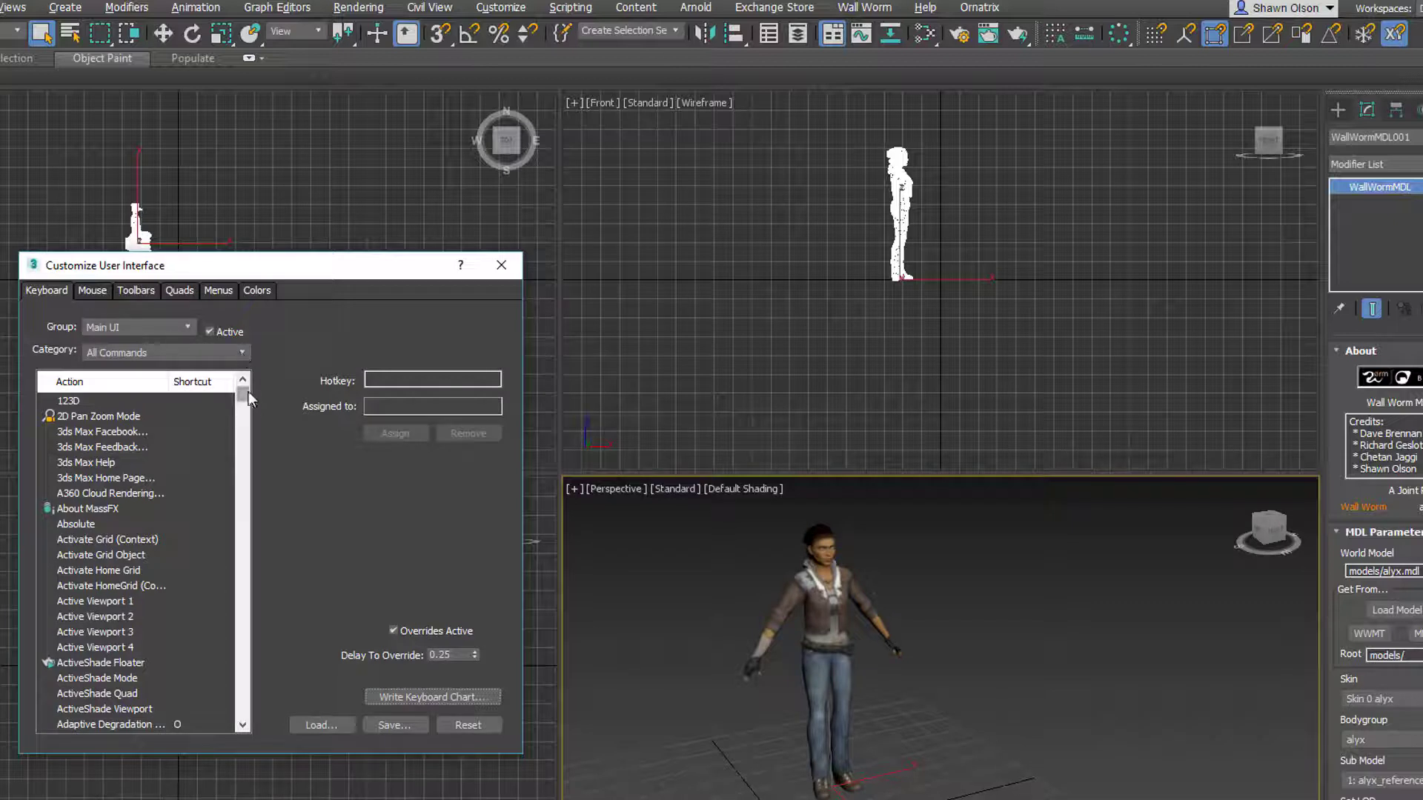
{"action": "left_click_drag", "start_coordinate": [248, 391], "coordinate": [247, 416]}
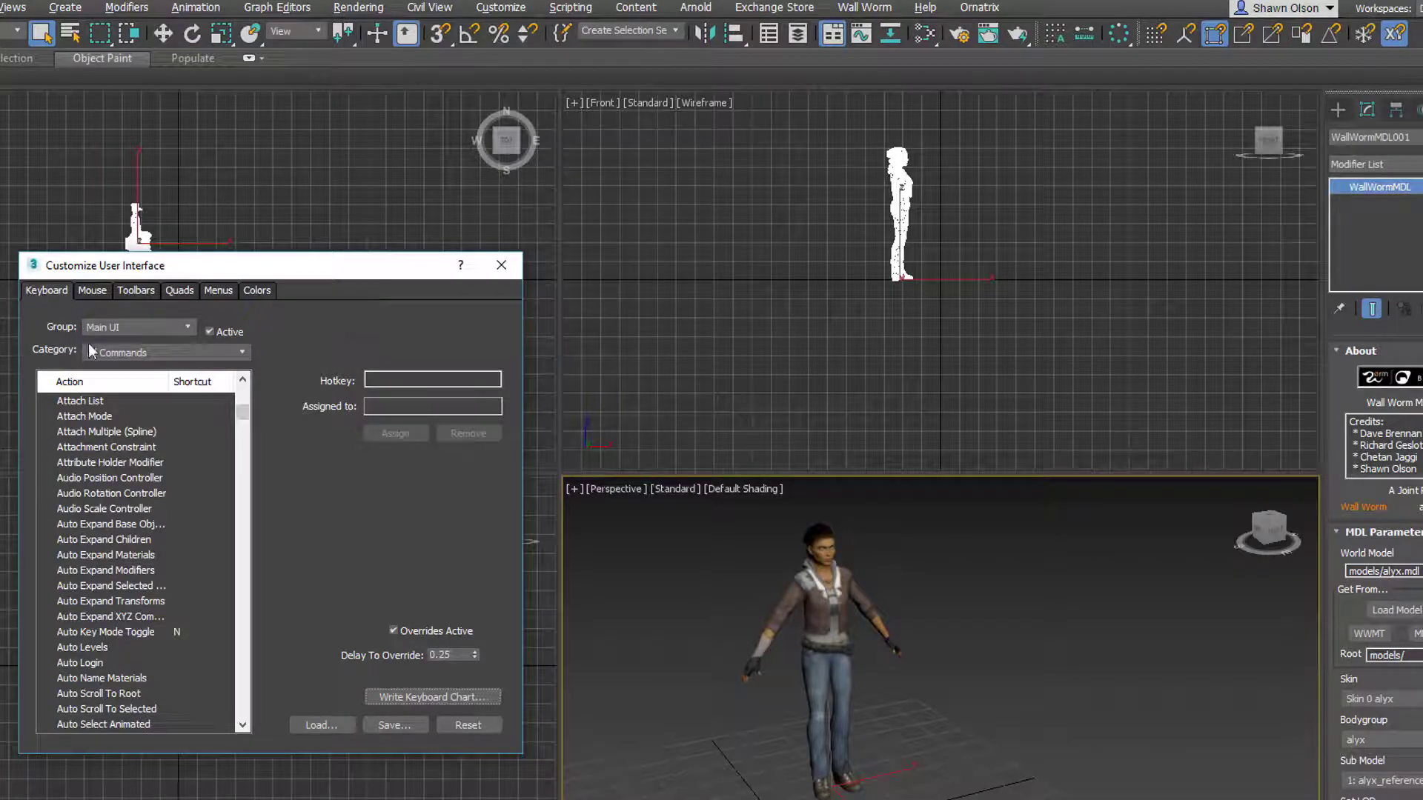
{"action": "left_click", "coordinate": [191, 354]}
{"action": "left_click_drag", "start_coordinate": [250, 438], "coordinate": [263, 670]}
{"action": "left_click", "coordinate": [153, 679]}
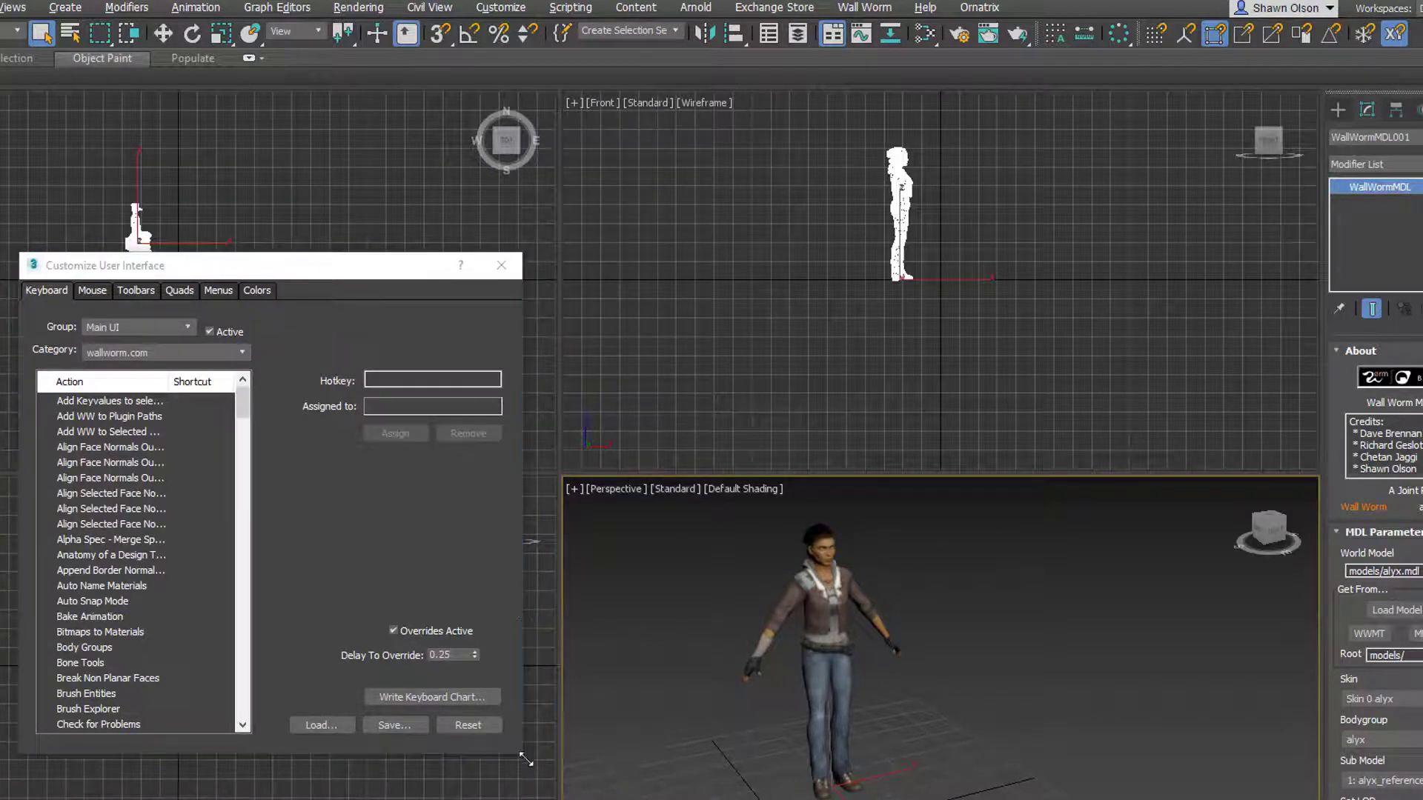
{"action": "left_click_drag", "start_coordinate": [527, 757], "coordinate": [1243, 799]}
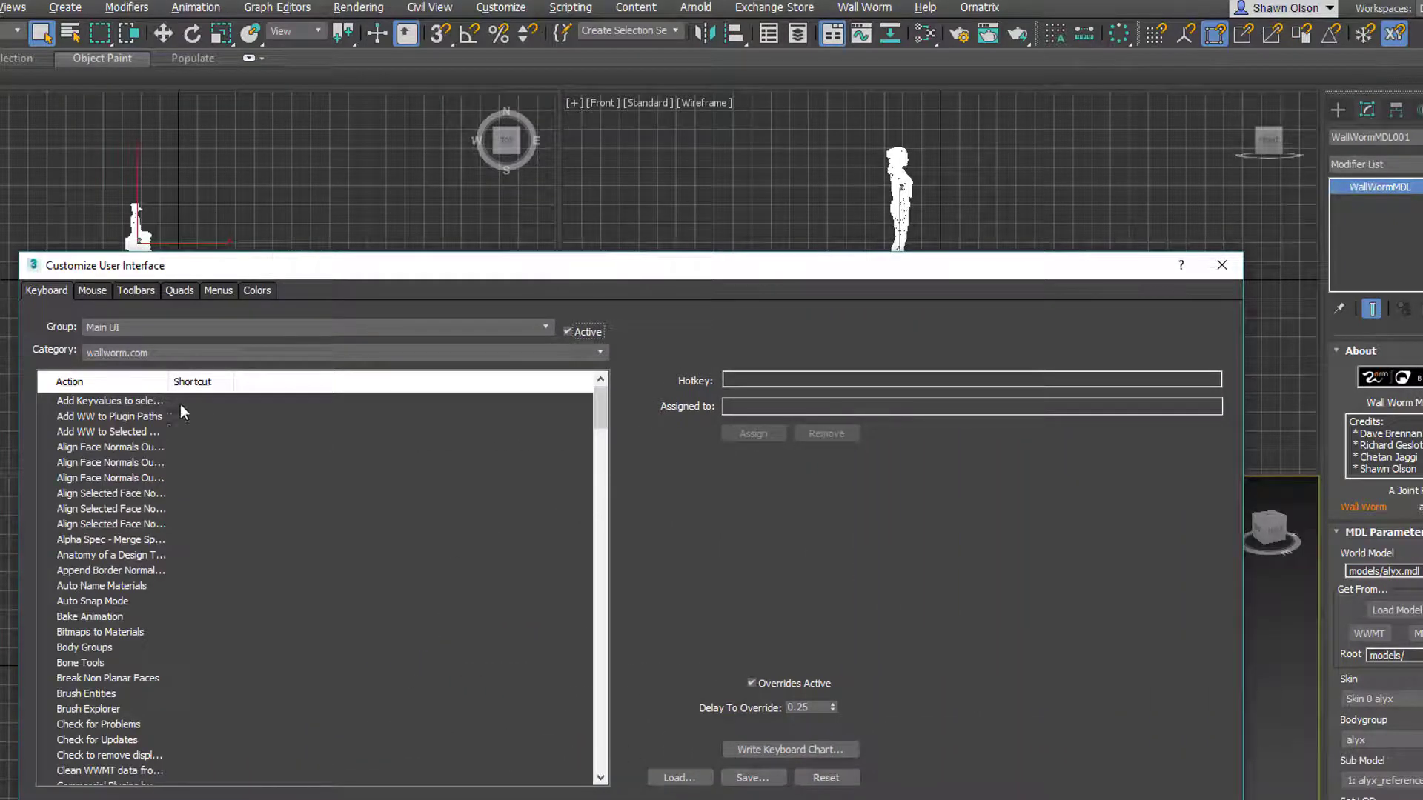
{"action": "left_click_drag", "start_coordinate": [169, 382], "coordinate": [335, 382]}
{"action": "left_click_drag", "start_coordinate": [603, 414], "coordinate": [600, 473]}
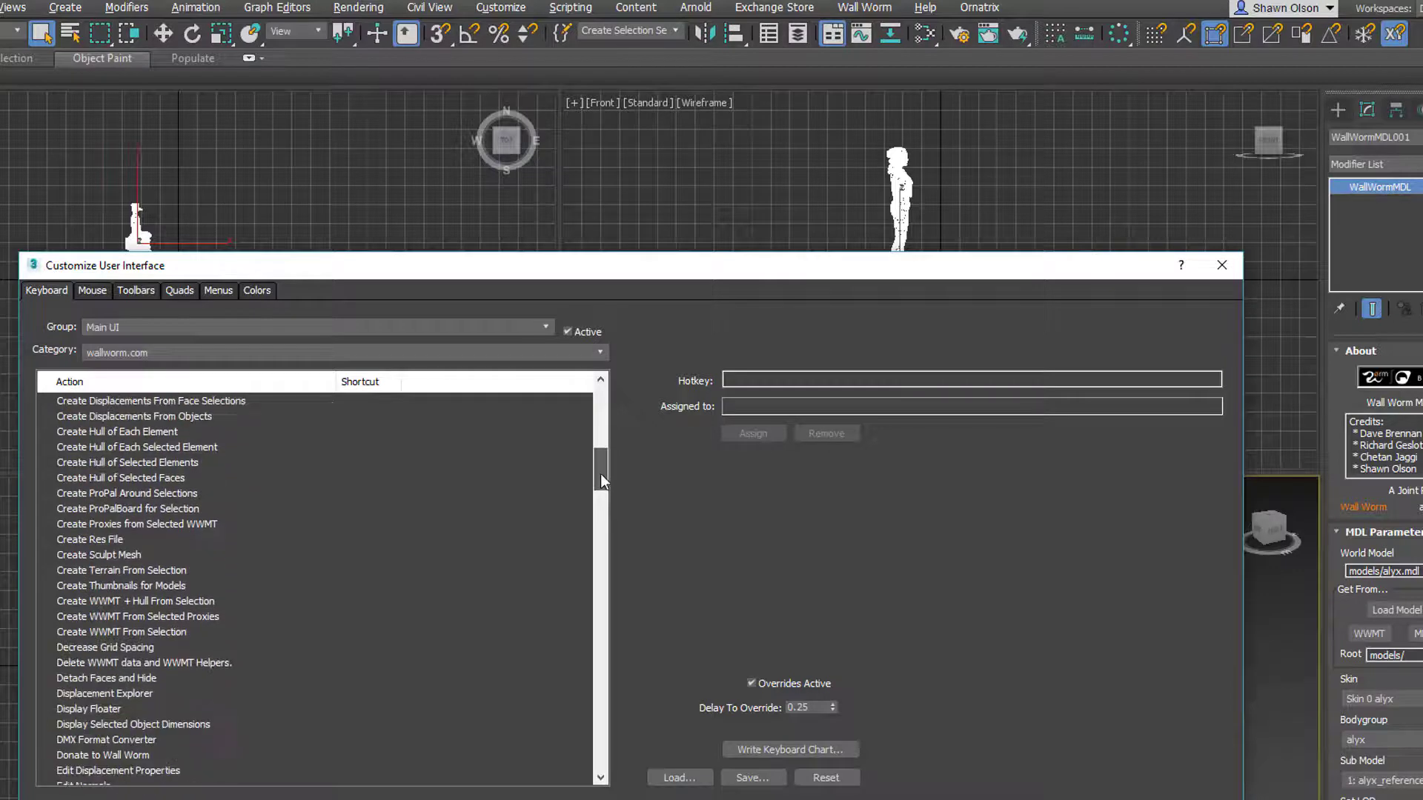
Assign Shift+O to Display Selected Object Dimensions and close the customization window
{"action": "left_click", "coordinate": [135, 725]}
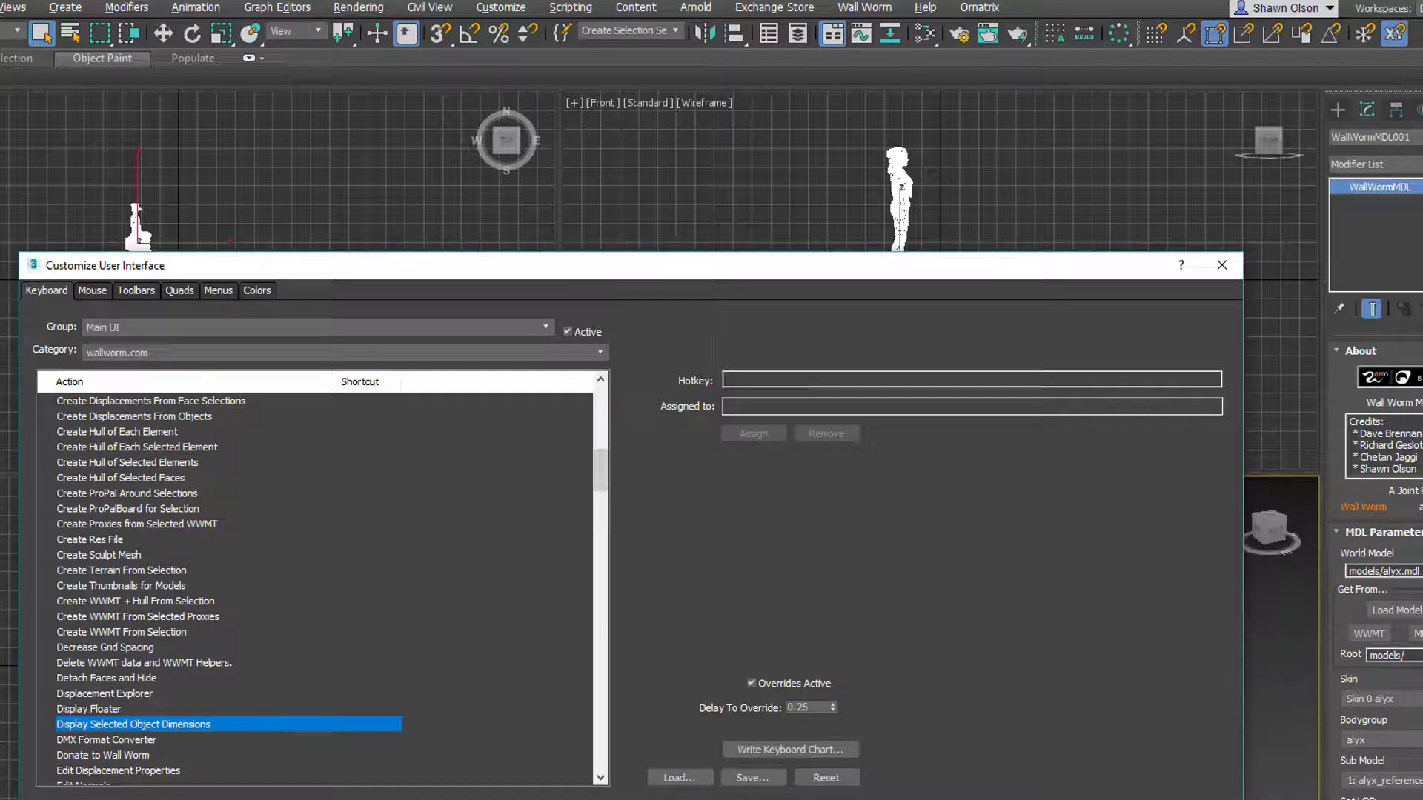
{"action": "left_click", "coordinate": [97, 678]}
{"action": "left_click", "coordinate": [101, 695]}
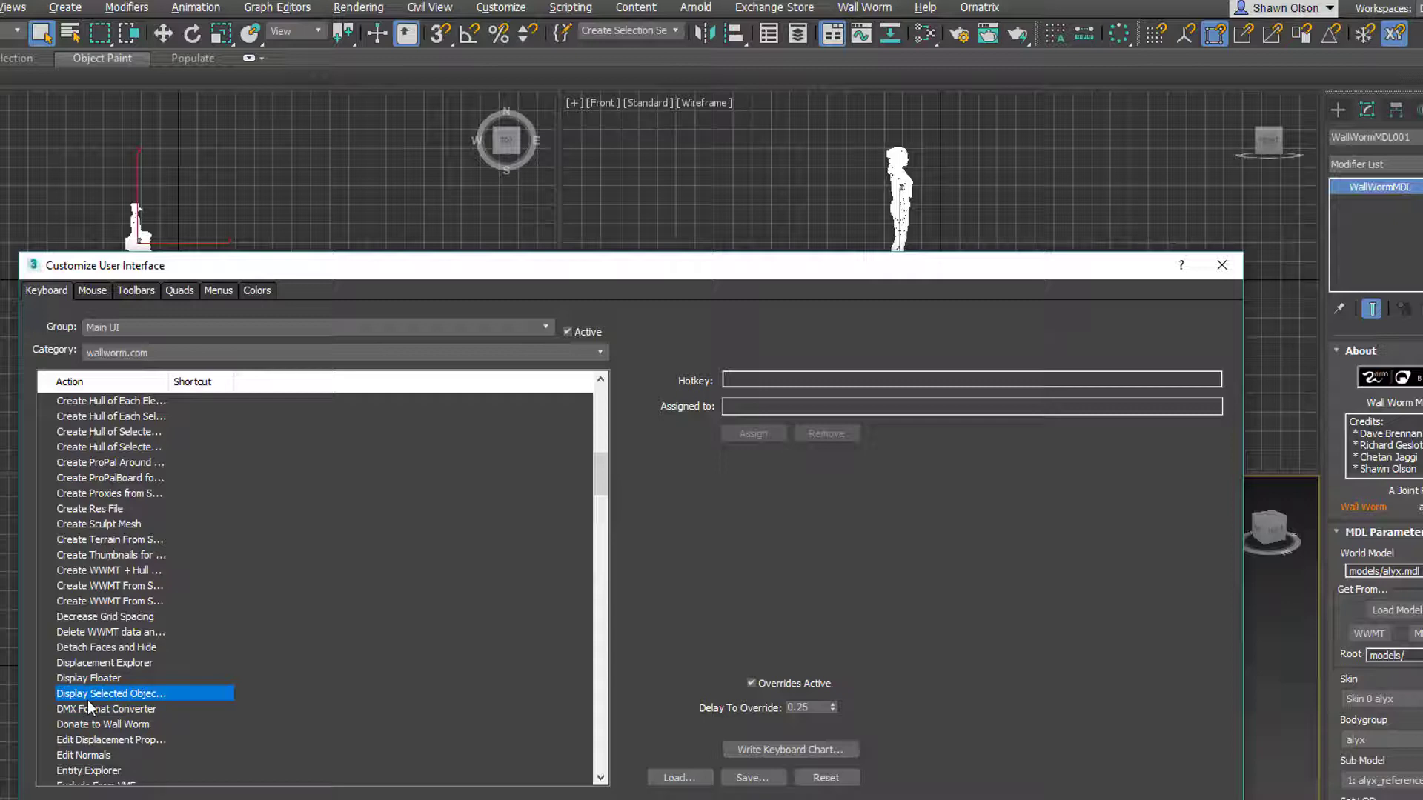
{"action": "left_click", "coordinate": [758, 378]}
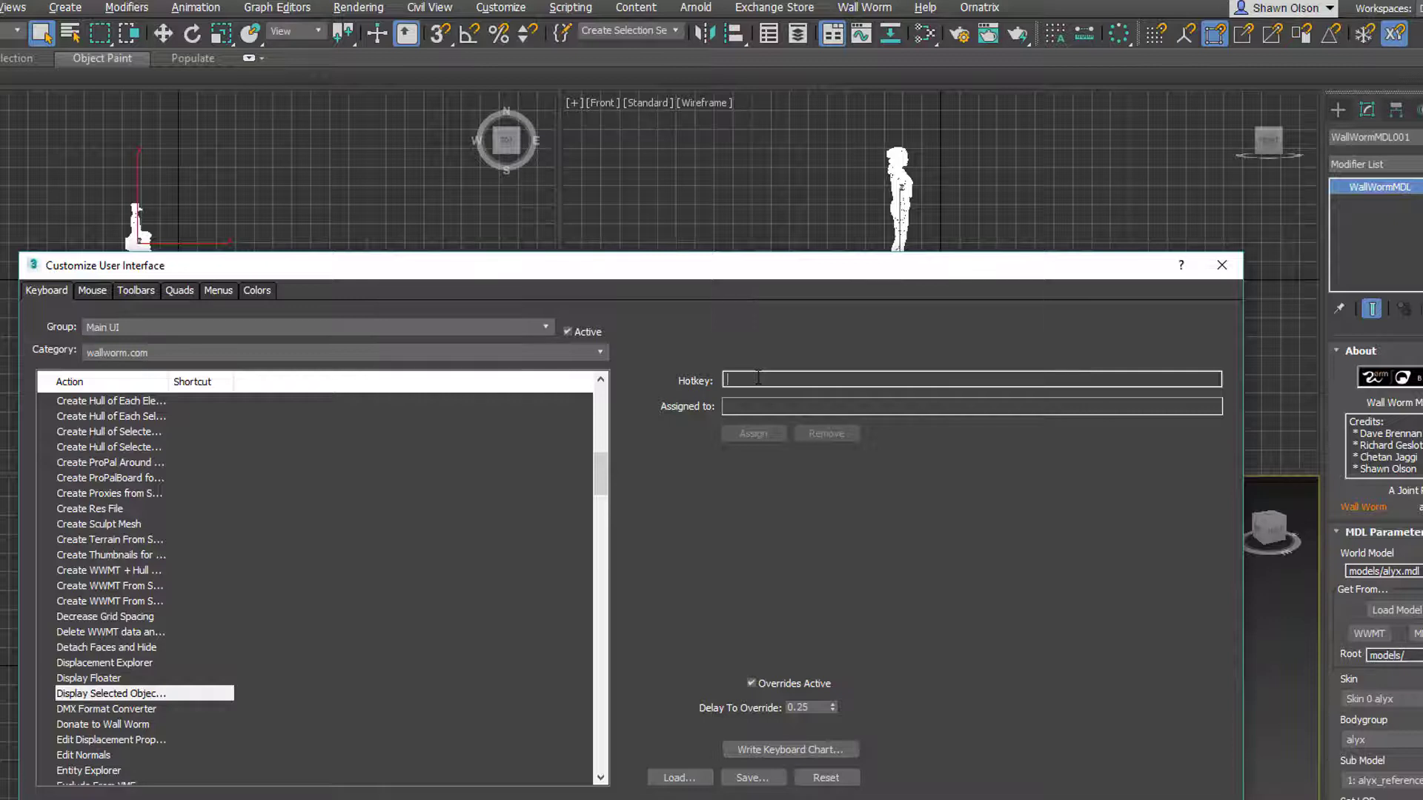
{"action": "key", "text": "shift+o"}
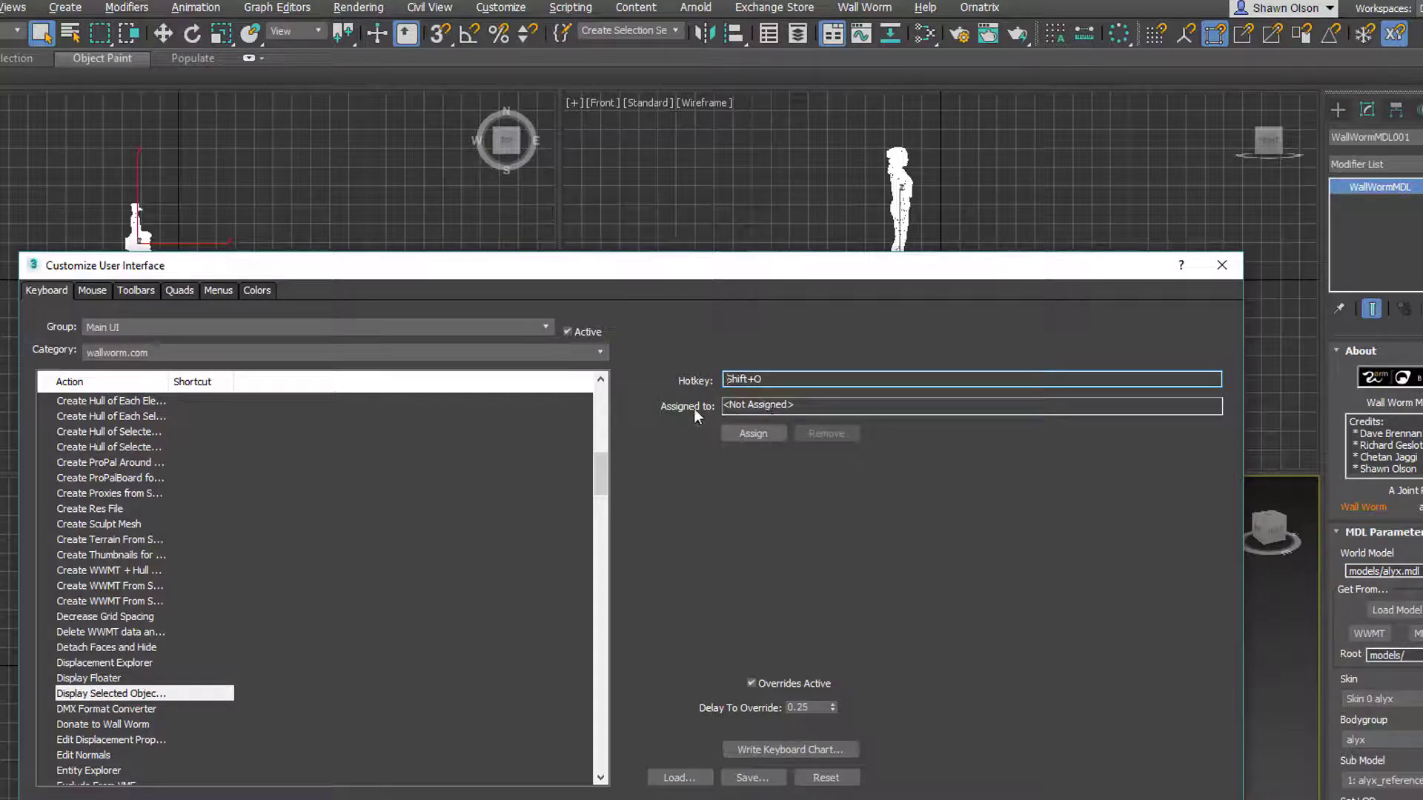
{"action": "left_click", "coordinate": [753, 434]}
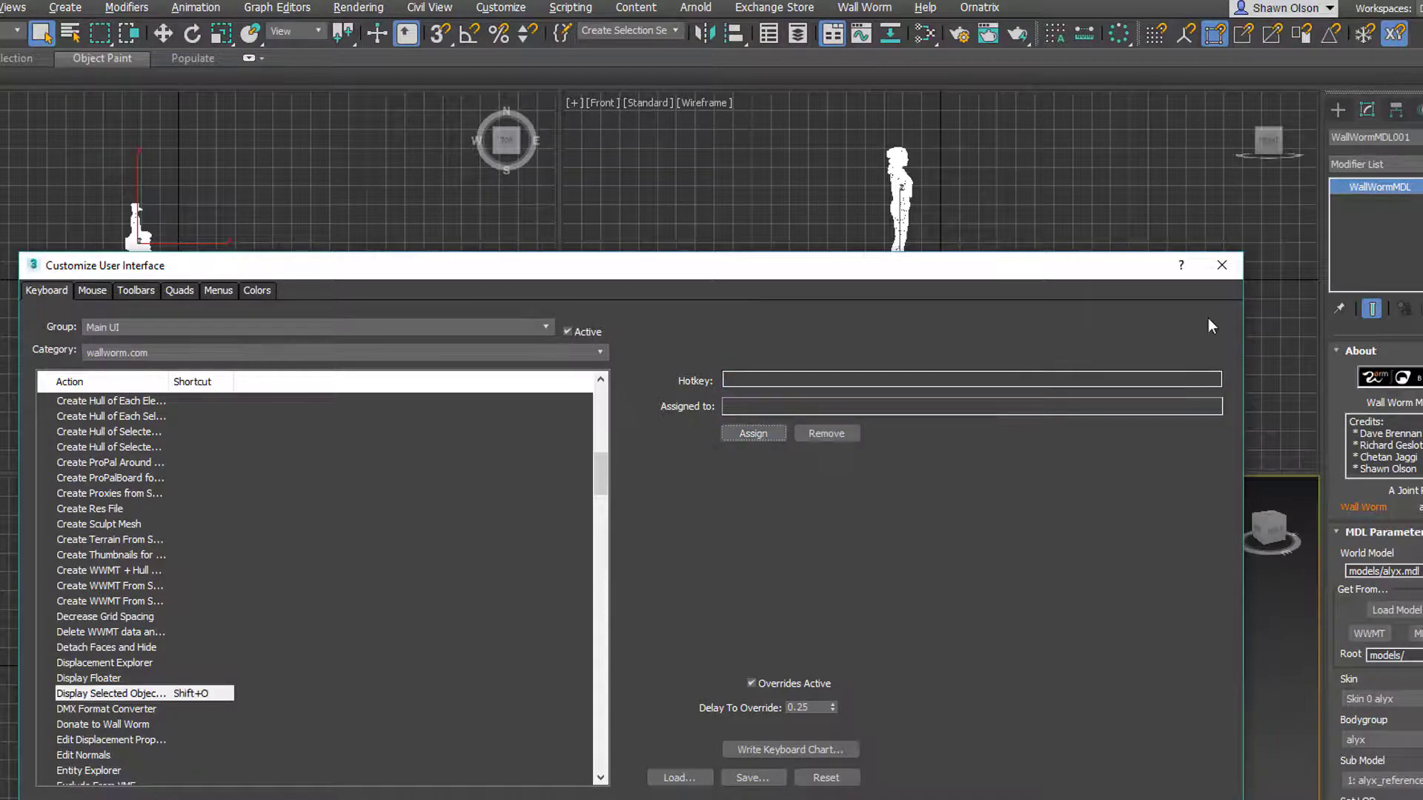
{"action": "left_click", "coordinate": [1221, 266]}
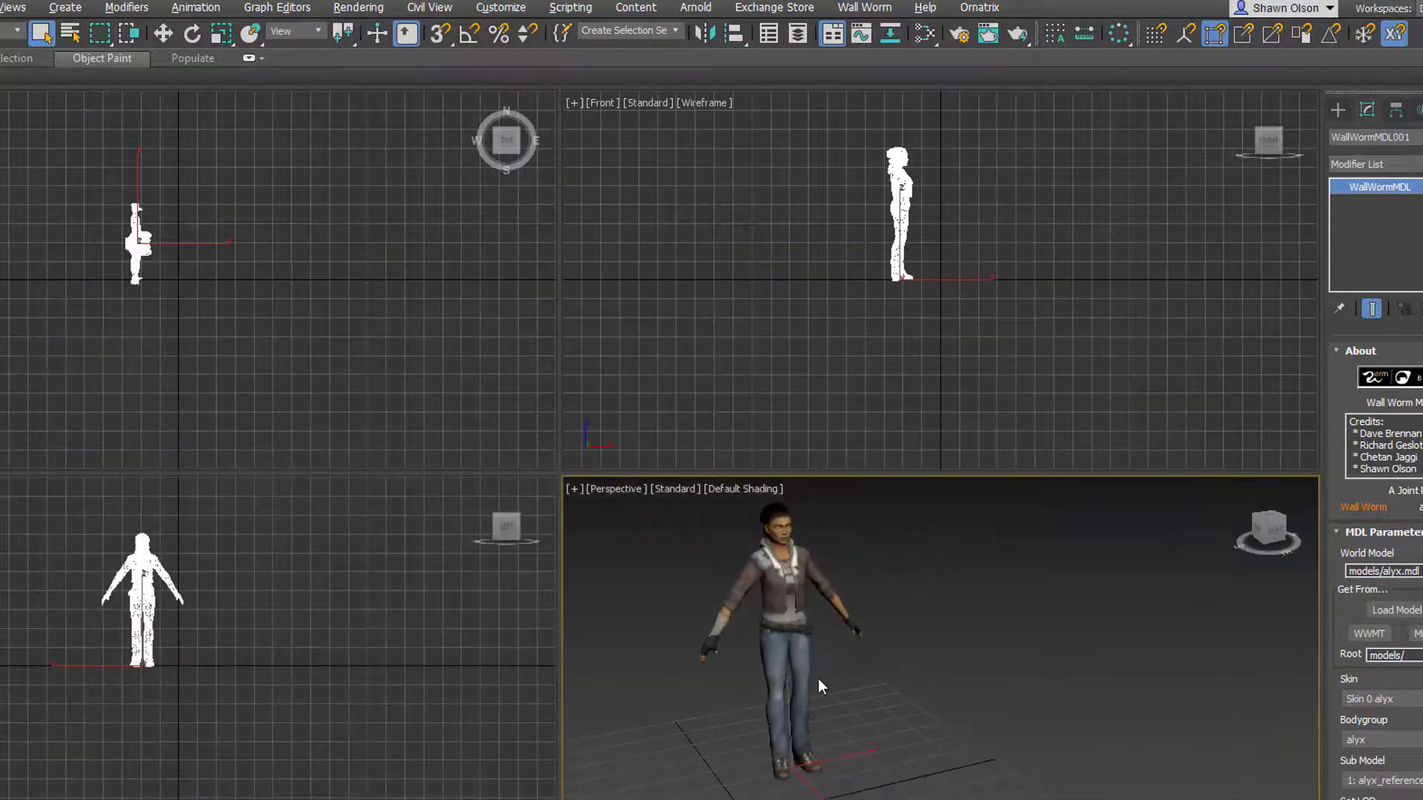
Show Alyx's dimensions with Shift+O and switch the Create panel to Standard Primitives
{"action": "key", "text": "shift+o"}
{"action": "middle_click_drag", "start_coordinate": [791, 676], "coordinate": [765, 696], "text": "alt"}
{"action": "left_click", "coordinate": [1341, 111]}
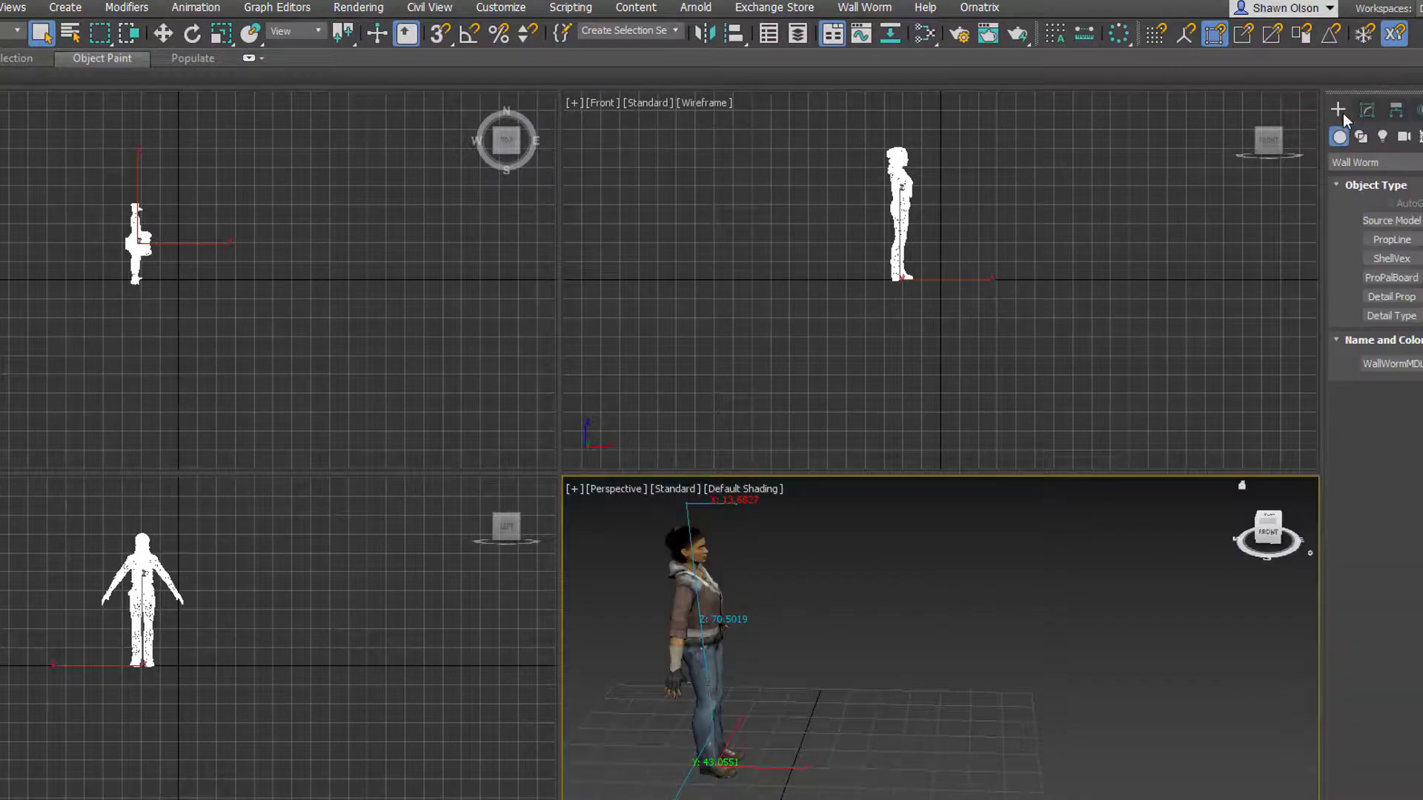
{"action": "left_click", "coordinate": [1375, 161]}
{"action": "left_click", "coordinate": [1371, 180]}
Draw a large box, Box001, beside Alyx and reopen Customize User Interface
{"action": "left_click", "coordinate": [1391, 220]}
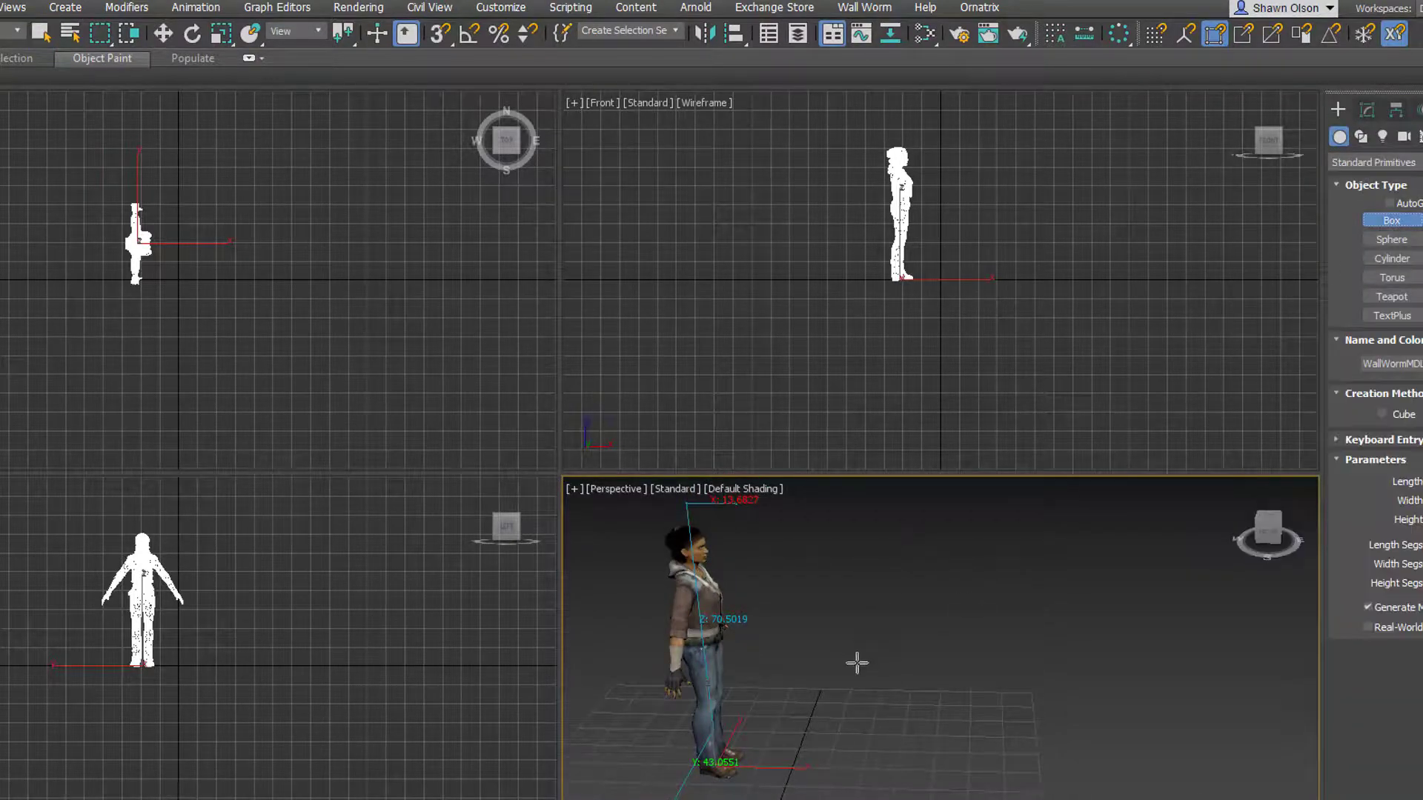
{"action": "left_click_drag", "start_coordinate": [858, 667], "coordinate": [1074, 622]}
{"action": "left_click", "coordinate": [1089, 616]}
{"action": "middle_click_drag", "start_coordinate": [1090, 616], "coordinate": [740, 680], "text": "alt"}
{"action": "right_click", "coordinate": [741, 675]}
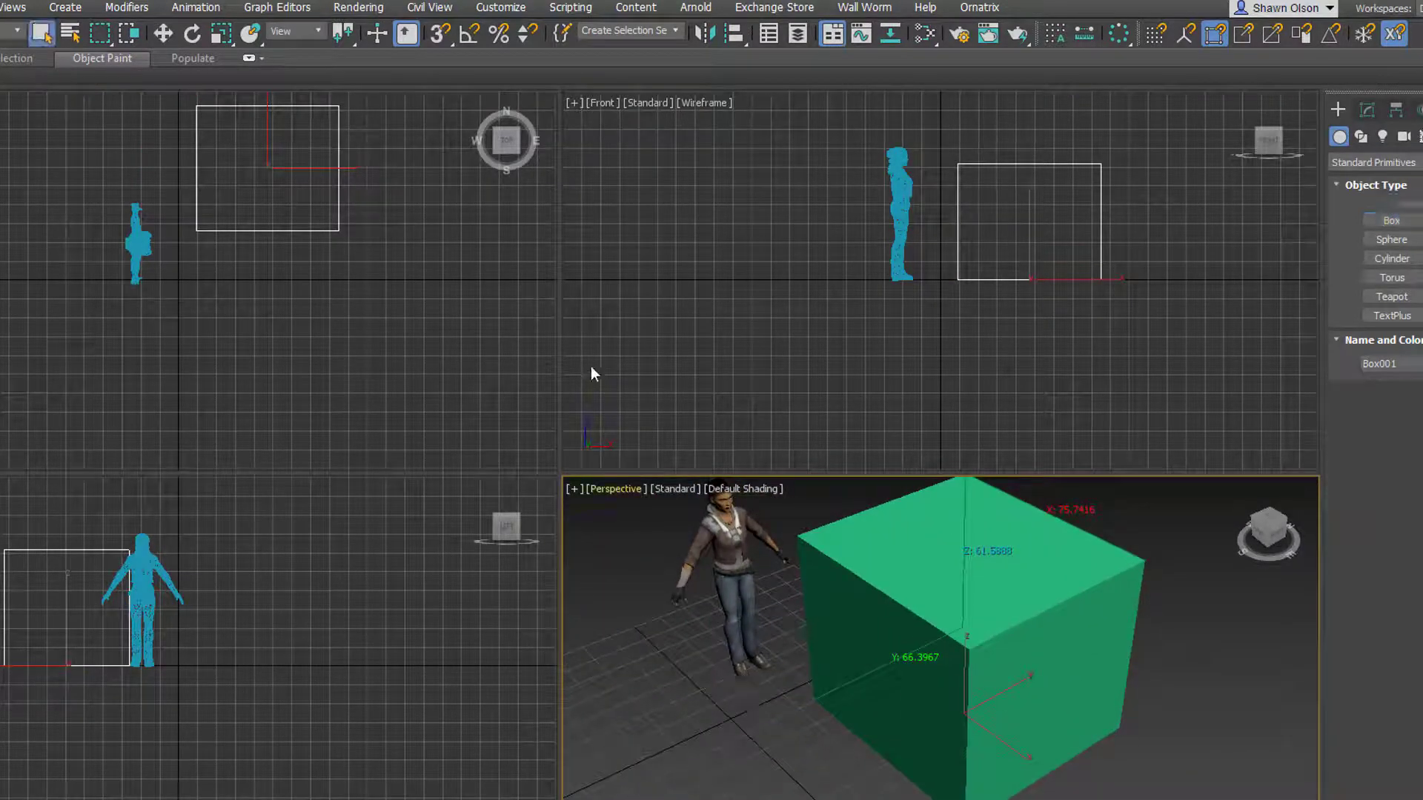
{"action": "left_click", "coordinate": [501, 8]}
{"action": "left_click", "coordinate": [501, 38]}
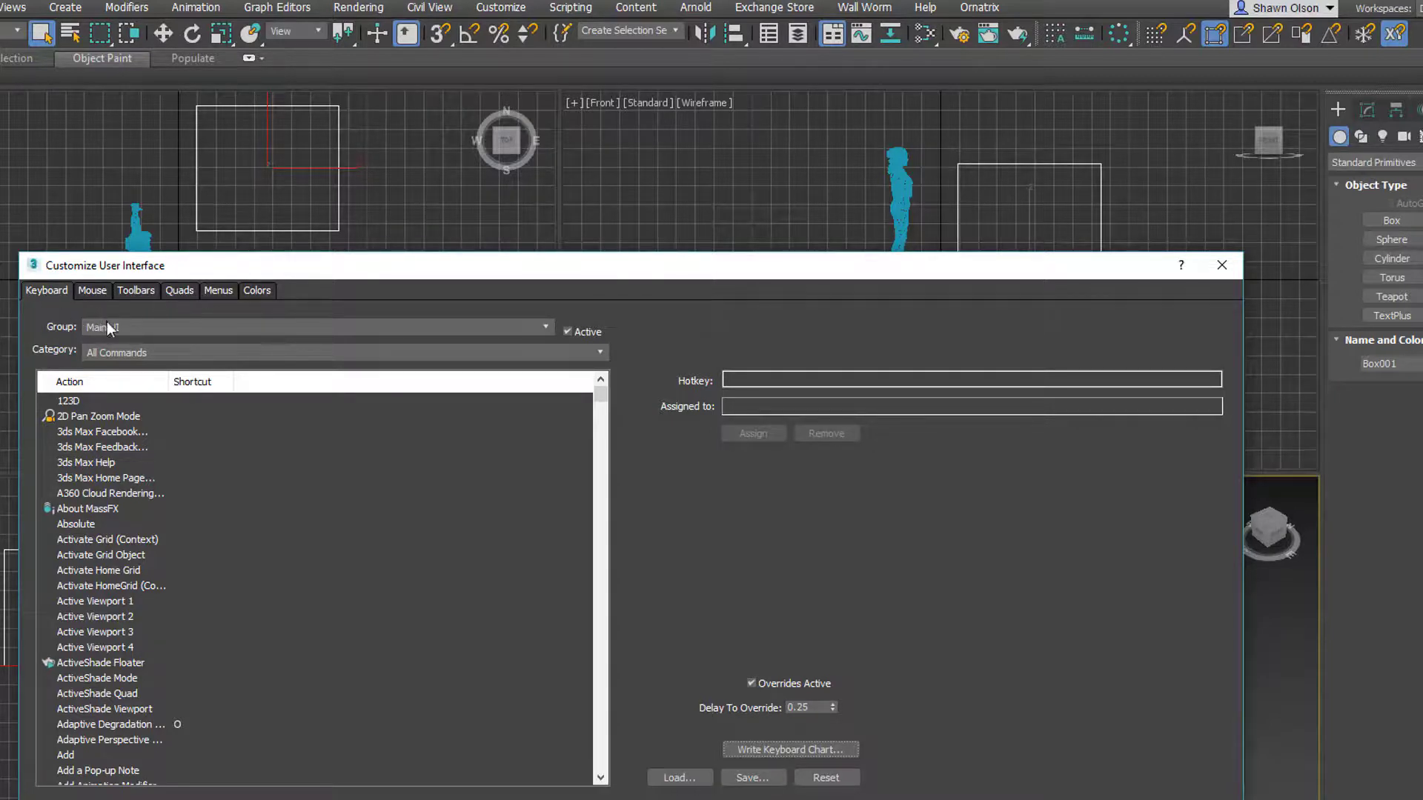
Filter the commands to the wallworm.com category, then close Customize User Interface
{"action": "left_click", "coordinate": [251, 352]}
{"action": "left_click_drag", "start_coordinate": [607, 517], "coordinate": [604, 713]}
{"action": "left_click", "coordinate": [176, 677]}
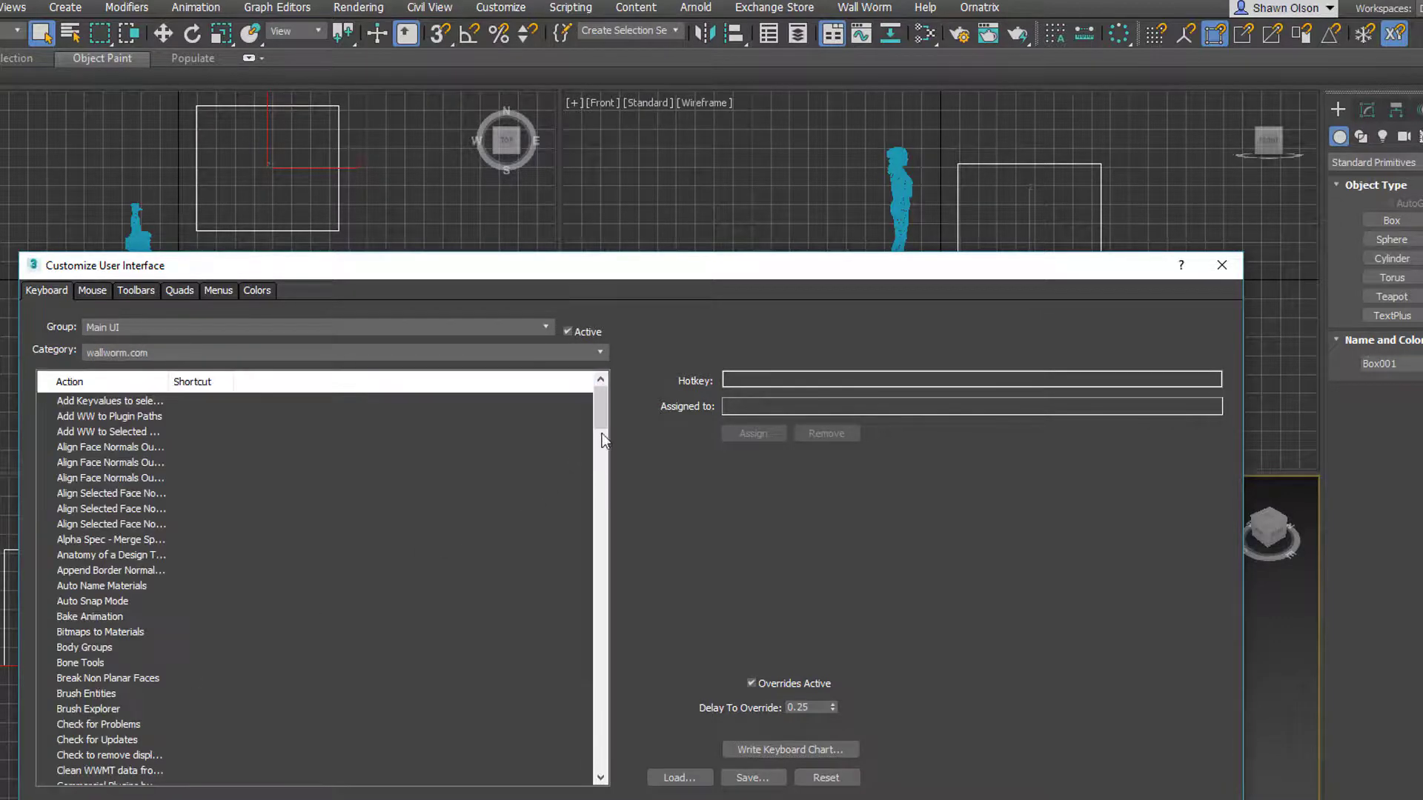
{"action": "mouse_move", "coordinate": [603, 414]}
{"action": "left_mouse_down"}
{"action": "mouse_move", "coordinate": [589, 601]}
{"action": "mouse_move", "coordinate": [603, 762]}
{"action": "mouse_move", "coordinate": [597, 408]}
{"action": "left_mouse_up"}
{"action": "left_click", "coordinate": [1222, 264]}
Maximize the Perspective viewport and frame Alyx's upper body beside the box
{"action": "middle_click_drag", "start_coordinate": [921, 675], "coordinate": [896, 643]}
{"action": "scroll", "coordinate": [959, 625], "scroll_direction": "up", "scroll_amount": 5}
{"action": "scroll", "coordinate": [895, 643], "scroll_direction": "up", "scroll_amount": 3}
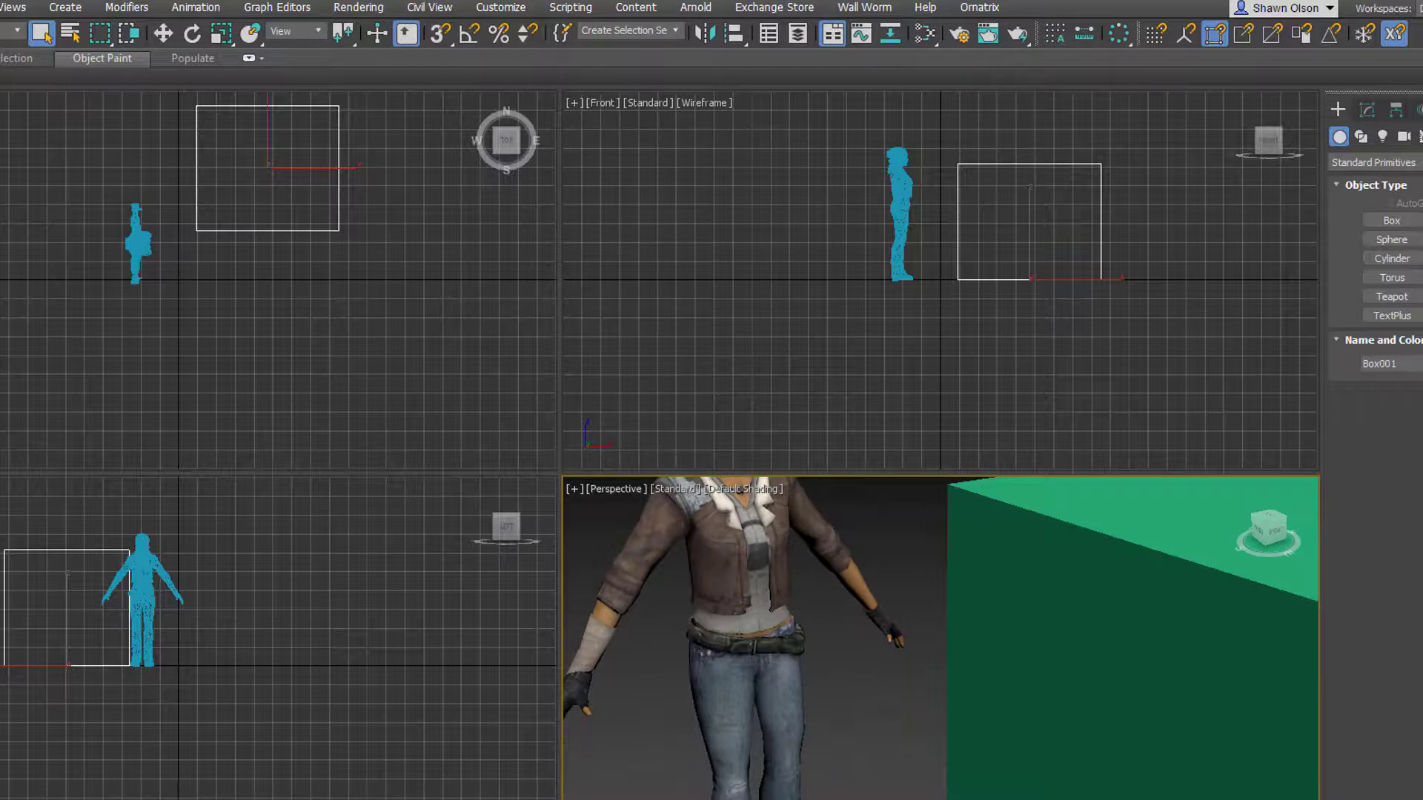
{"action": "key", "text": "alt+w"}
{"action": "middle_click_drag", "start_coordinate": [682, 515], "coordinate": [902, 624]}
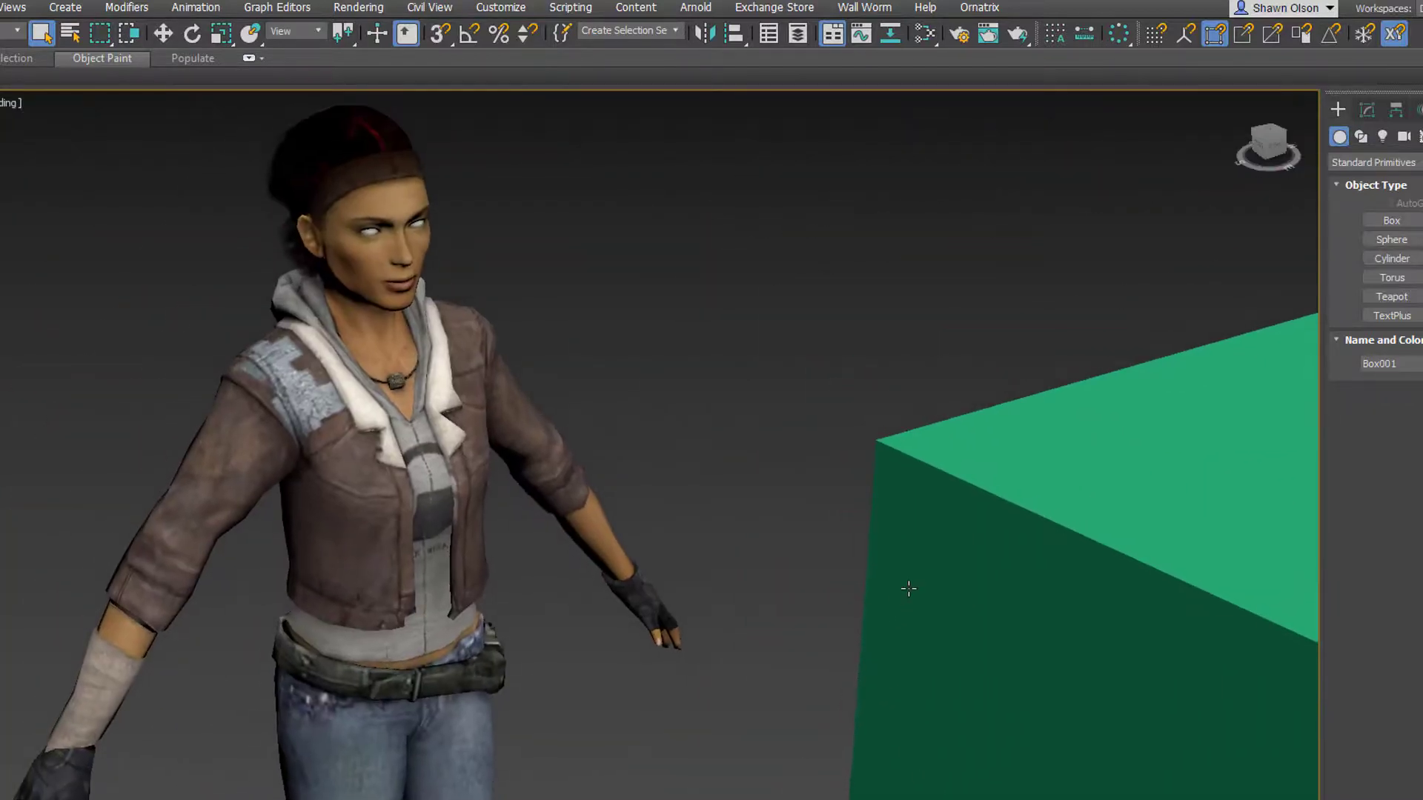